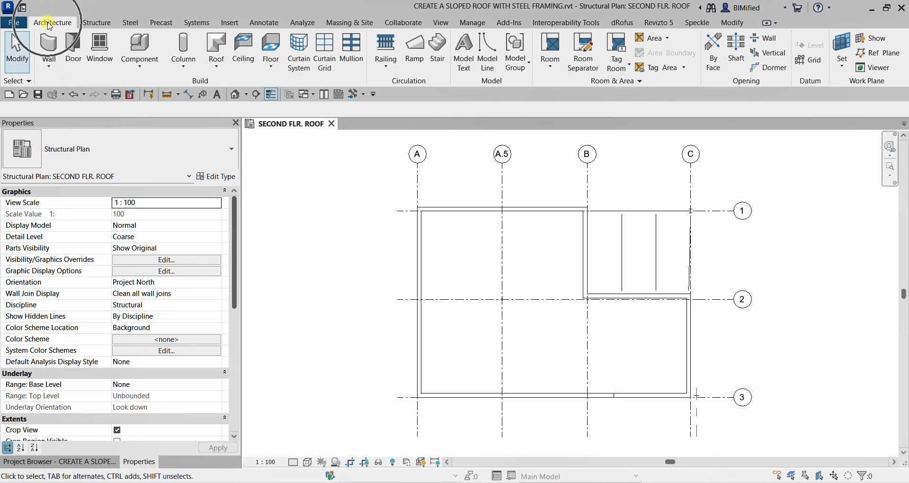
Start a roof by footprint and create its boundary along the inner faces of the whole chain of exterior walls
left_click(217, 68)
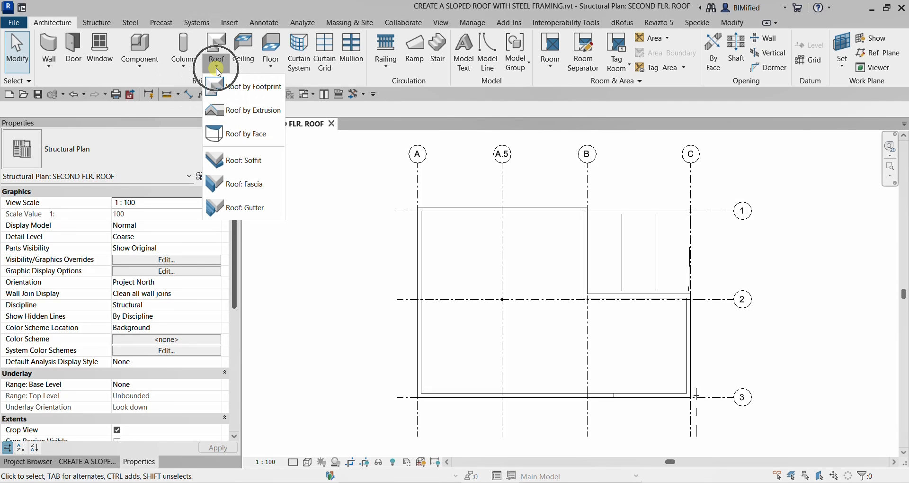
left_click(251, 91)
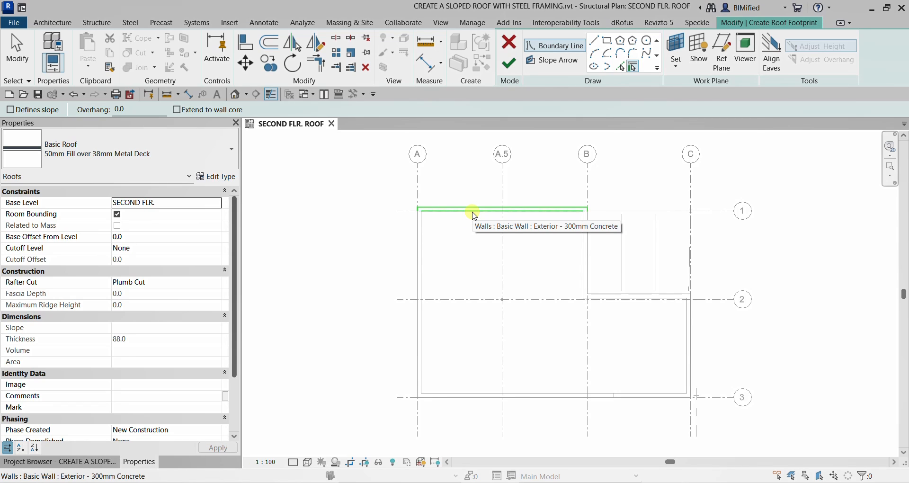
key("Tab")
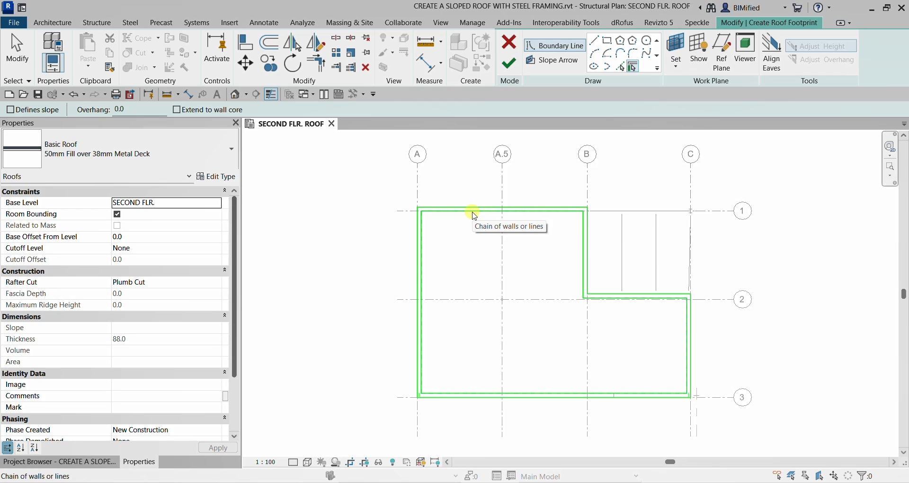
left_click(475, 215)
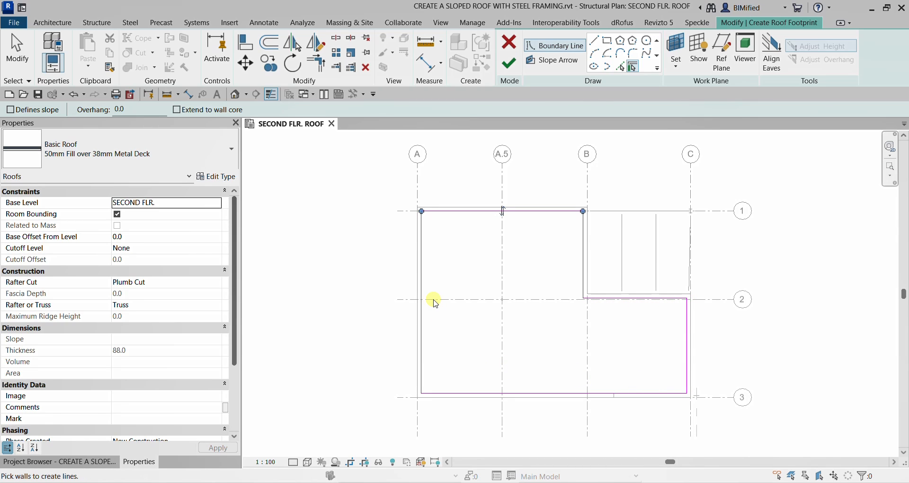
left_click(14, 50)
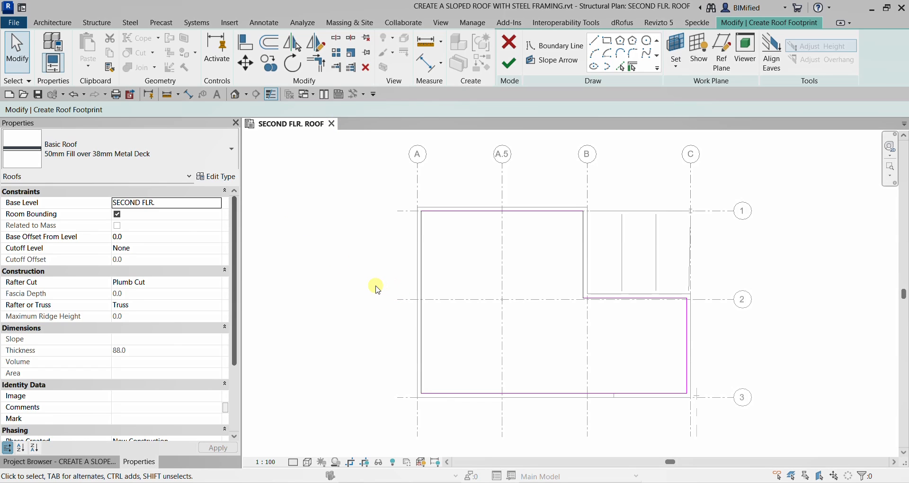
Make the roof boundary line along grid 3 slope-defining
scroll(467, 318, "up", 5)
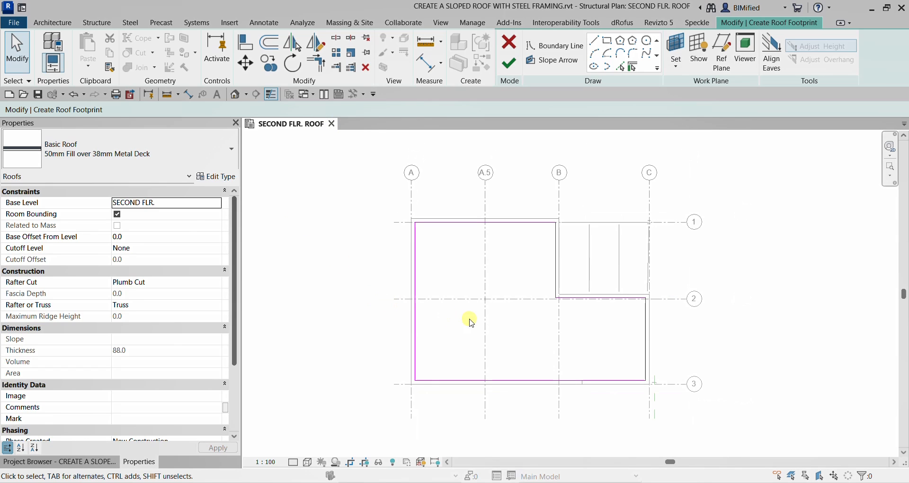
scroll(496, 316, "down", 1)
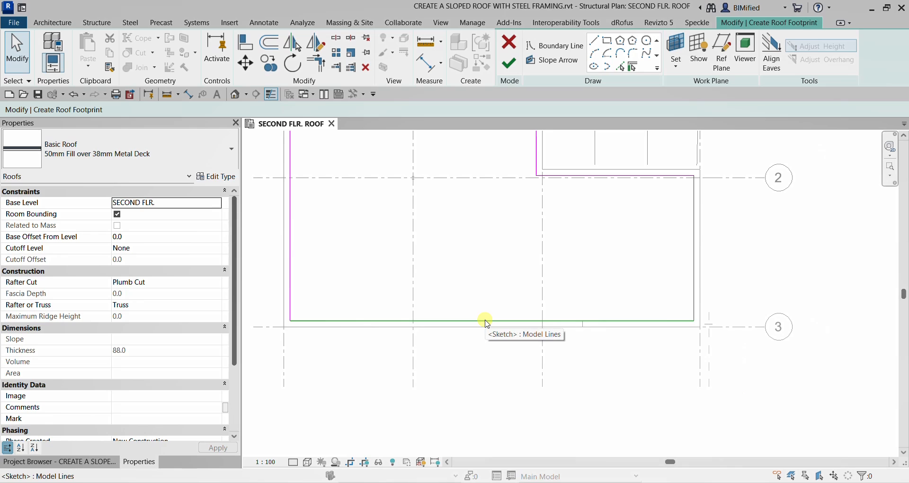
left_click(487, 320)
left_click(487, 322)
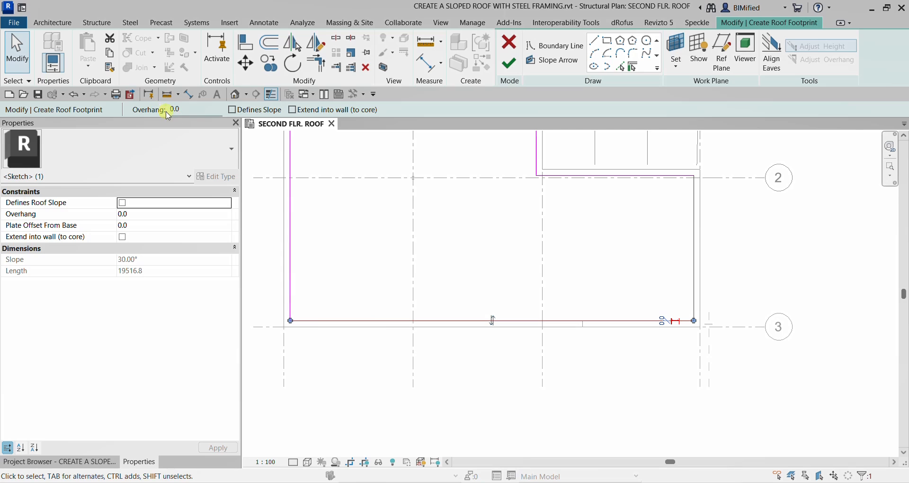
left_click(233, 111)
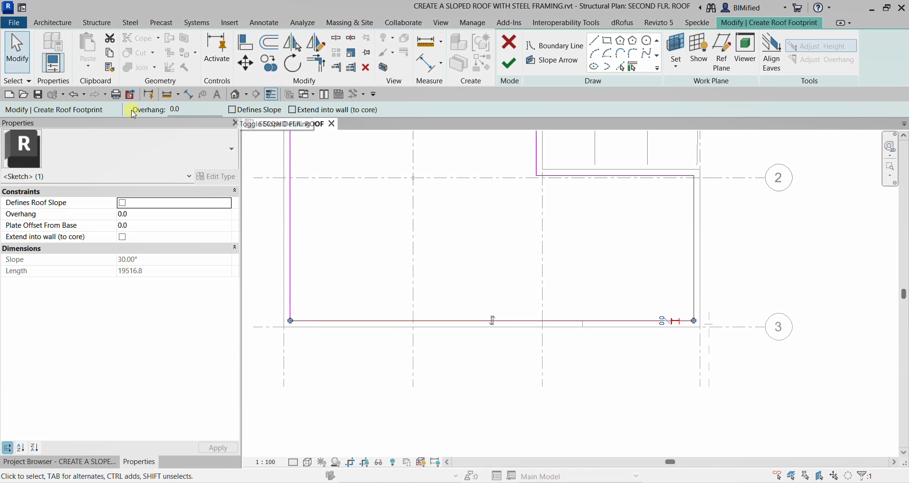
left_click(234, 111)
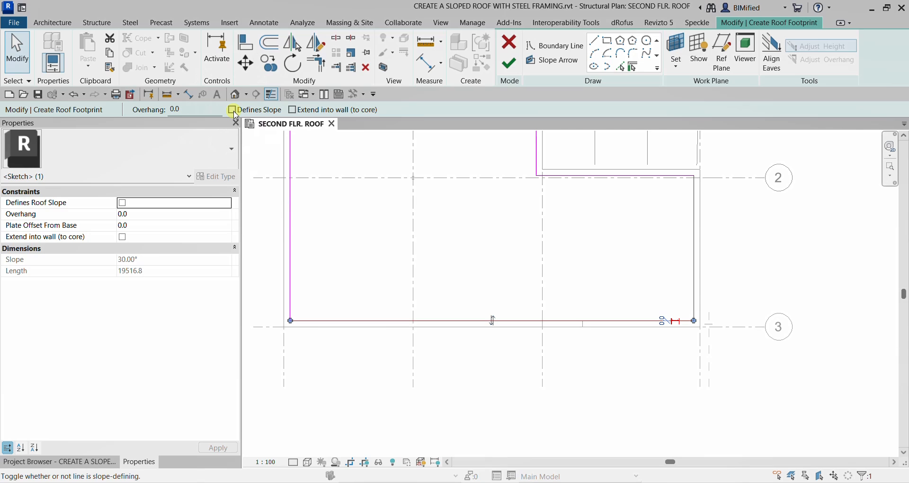
left_click(233, 110)
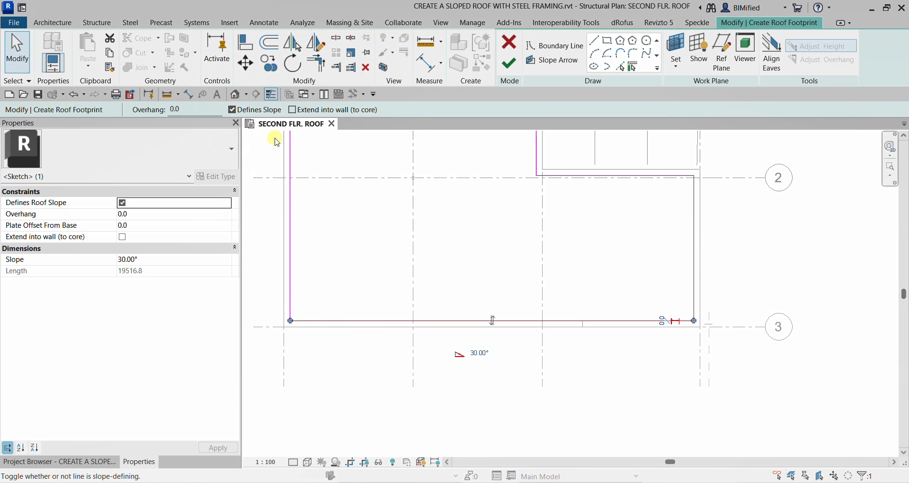
Set the slope of the grid 3 boundary line to 1.19° and finish the roof footprint
left_click(486, 361)
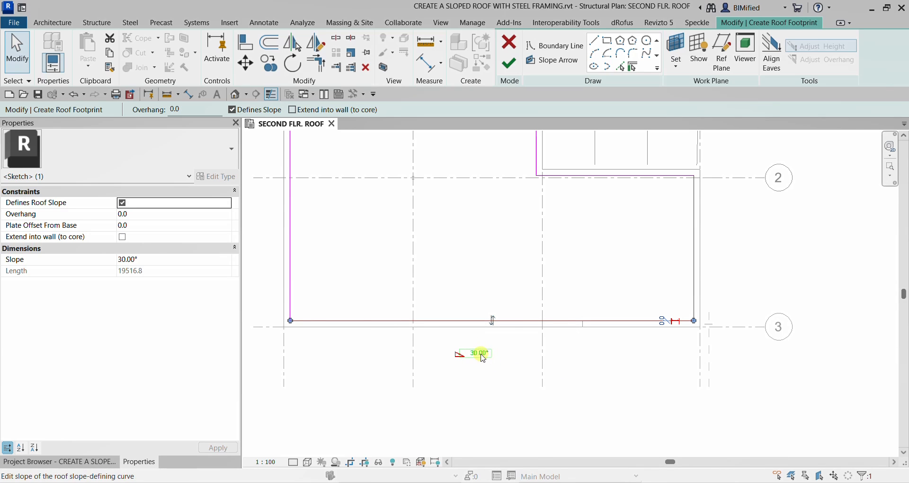
left_click(483, 358)
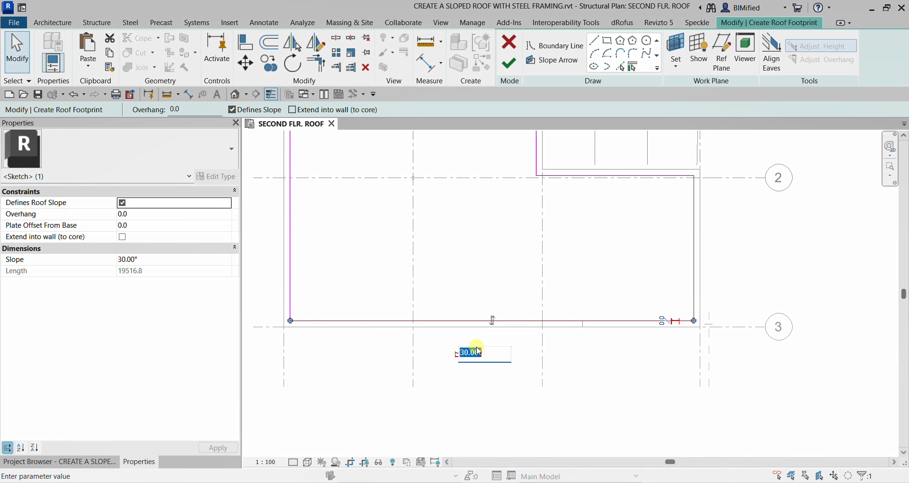
type("1.19")
left_click(606, 372)
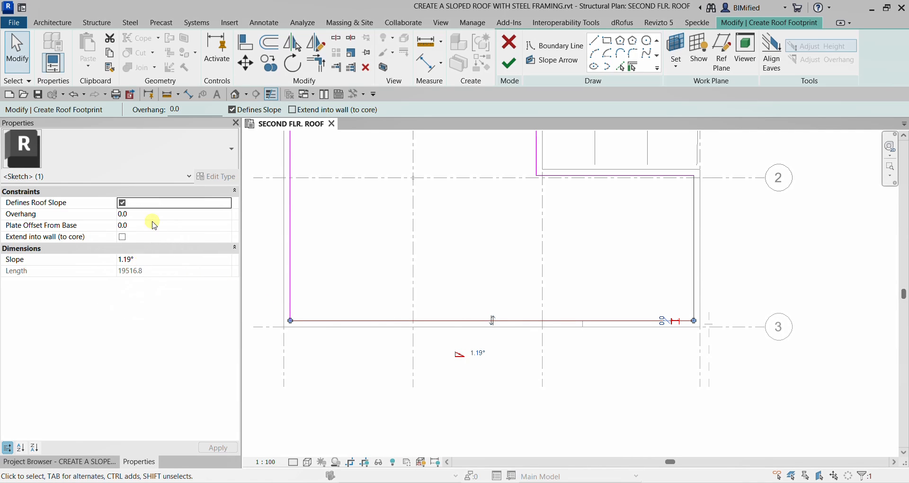
left_click(506, 321)
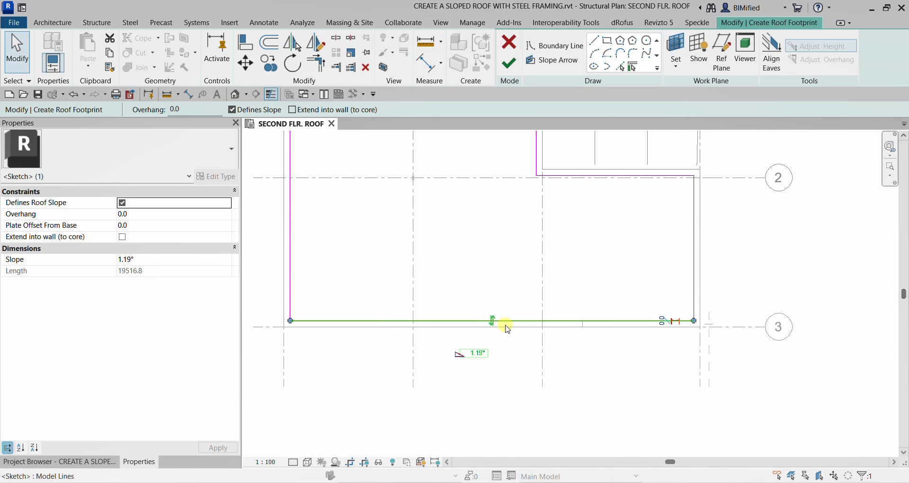
left_click(508, 67)
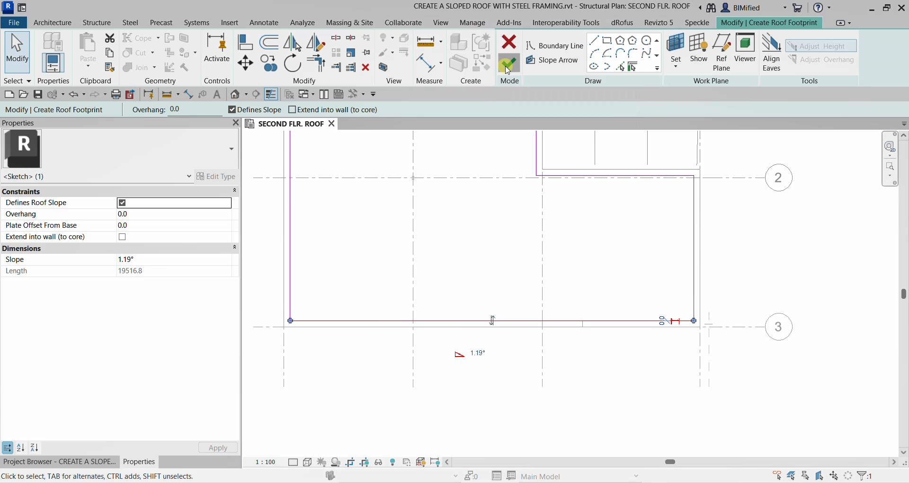
left_click(501, 385)
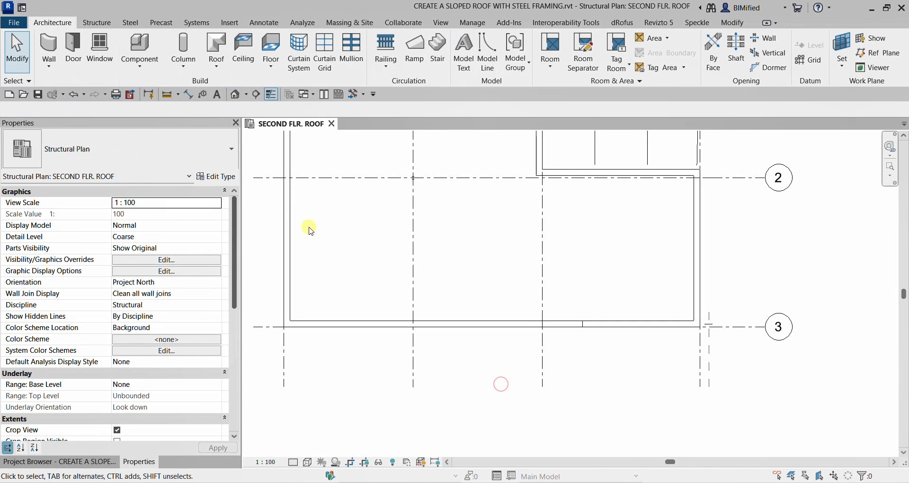
Open the default 3D view and inspect the new roof from the front of the building
left_click(238, 95)
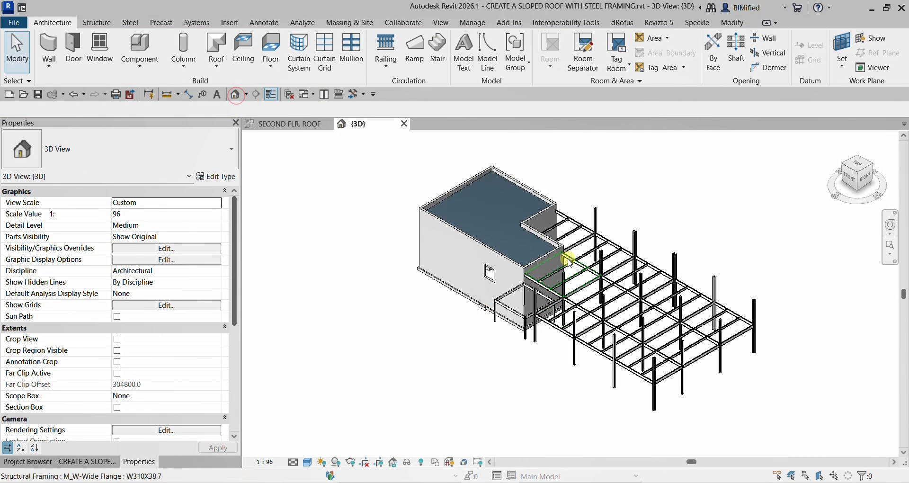
scroll(507, 192, "up", 3)
left_click(489, 245)
middle_click_drag(489, 246, 628, 260, "shift")
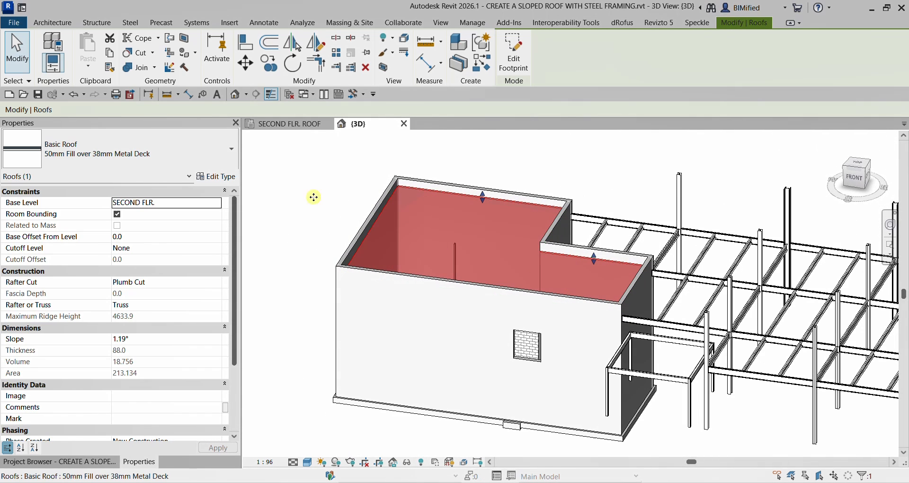
Open the Roof Section at Grid 2 view, focused on the roof above the column, with nothing selected
left_click(289, 124)
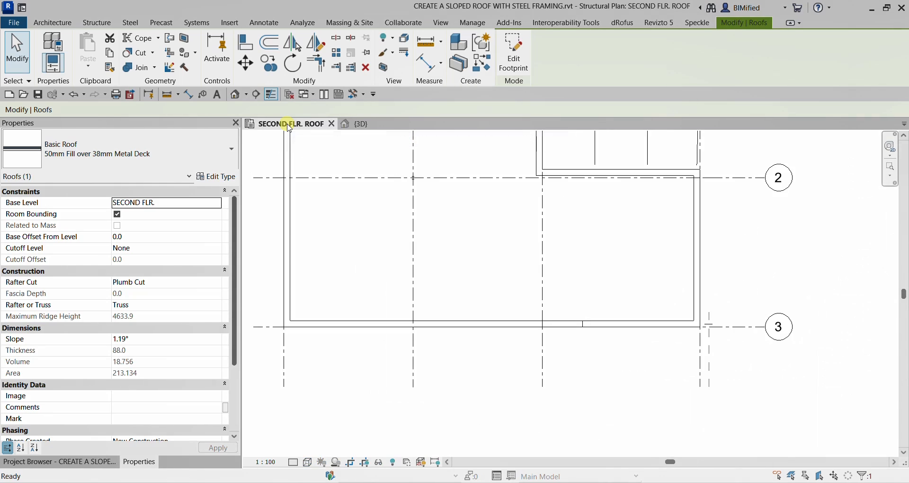
left_click(97, 465)
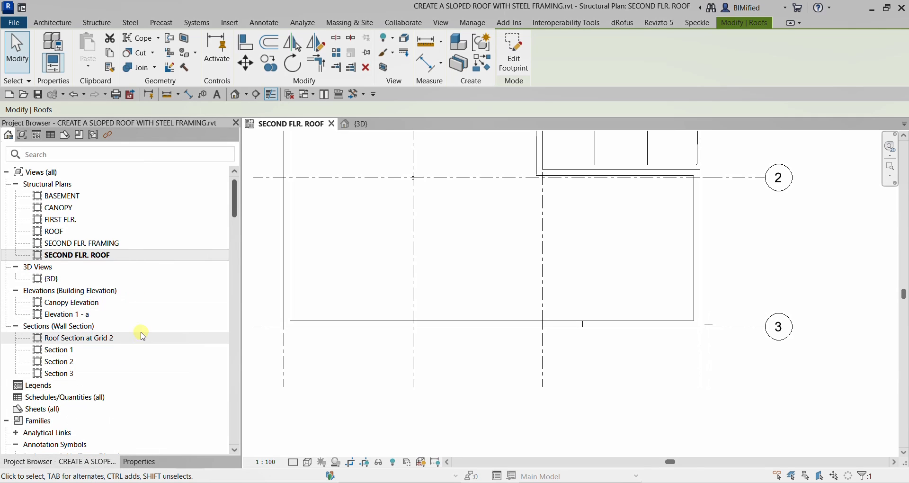
double_click(73, 338)
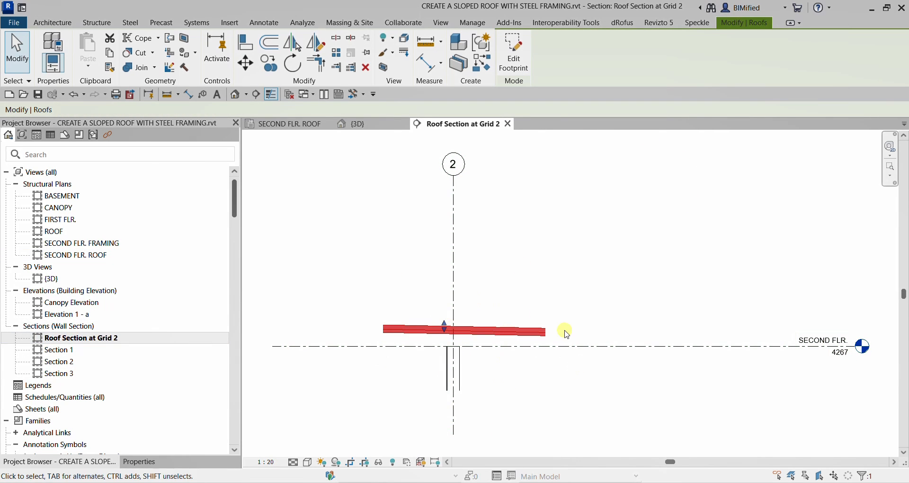
scroll(448, 363, "up", 2)
scroll(447, 362, "up", 1)
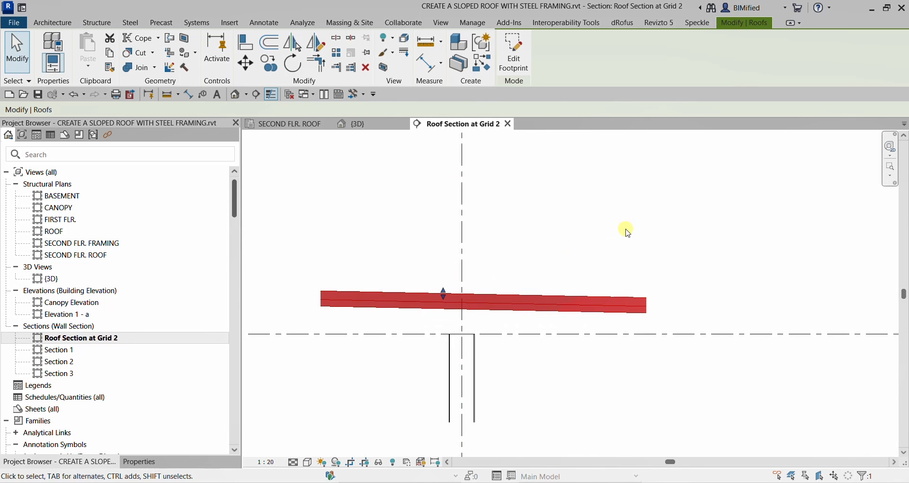
left_click(567, 255)
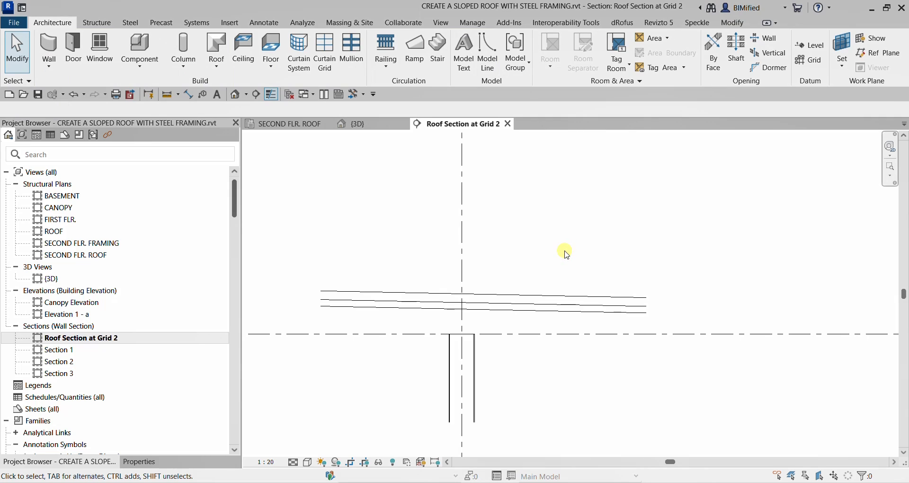
Attach the top of the steel column at grid 2 to the underside of the sloped roof
left_click(478, 365)
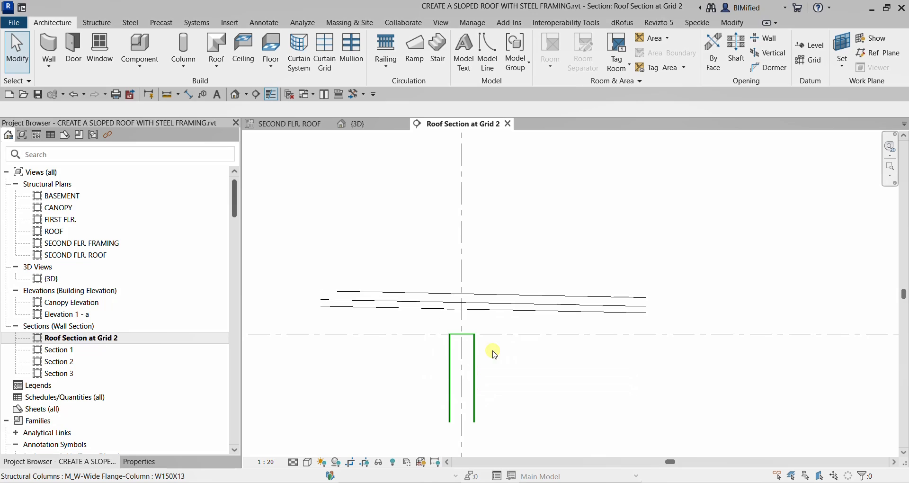
left_click(503, 315)
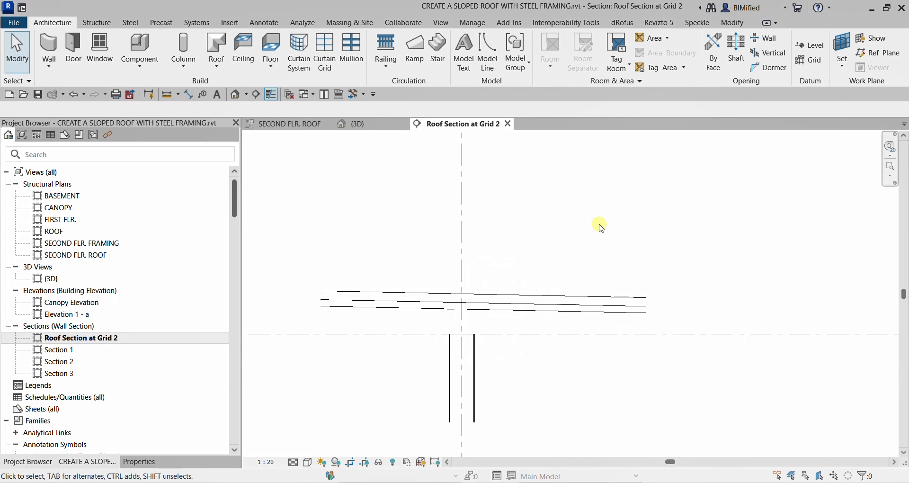
scroll(572, 252, "down", 1)
left_click(515, 305)
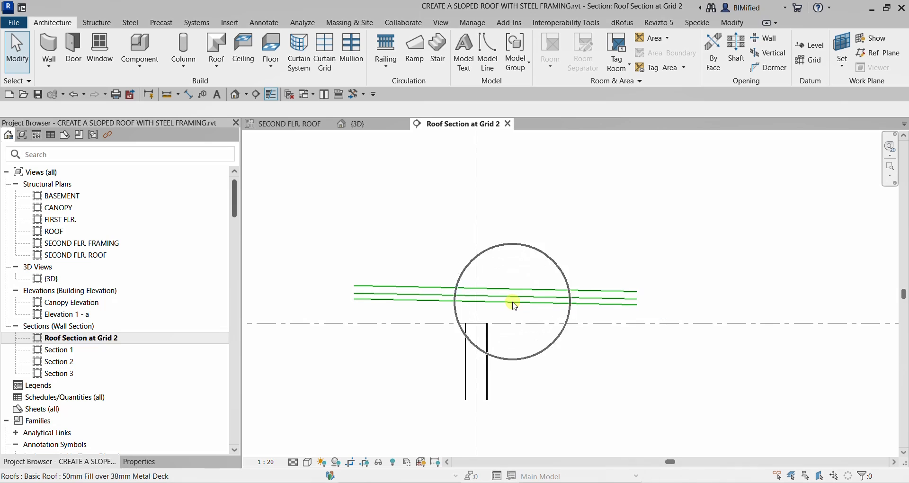
scroll(483, 361, "up", 2)
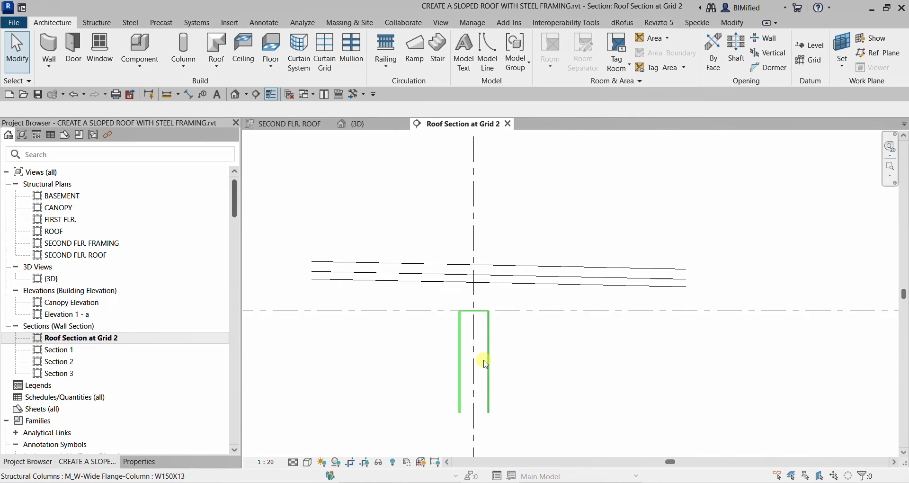
left_click(492, 325)
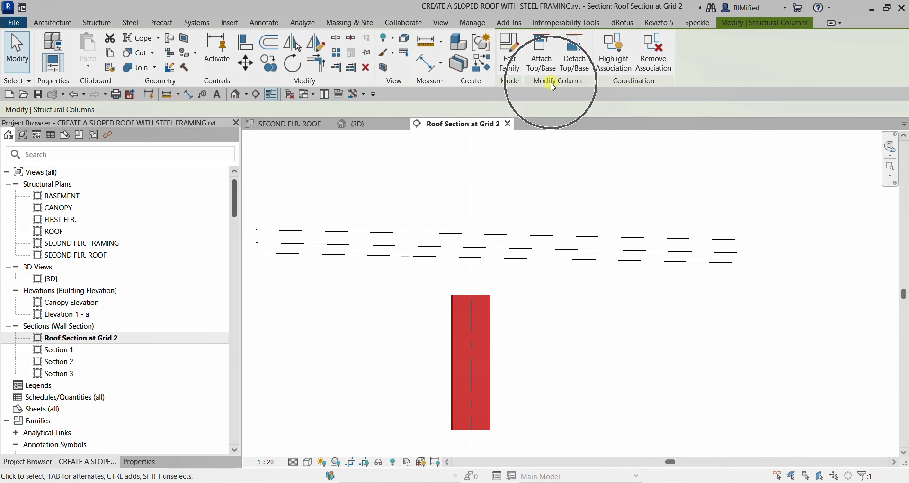
left_click(545, 52)
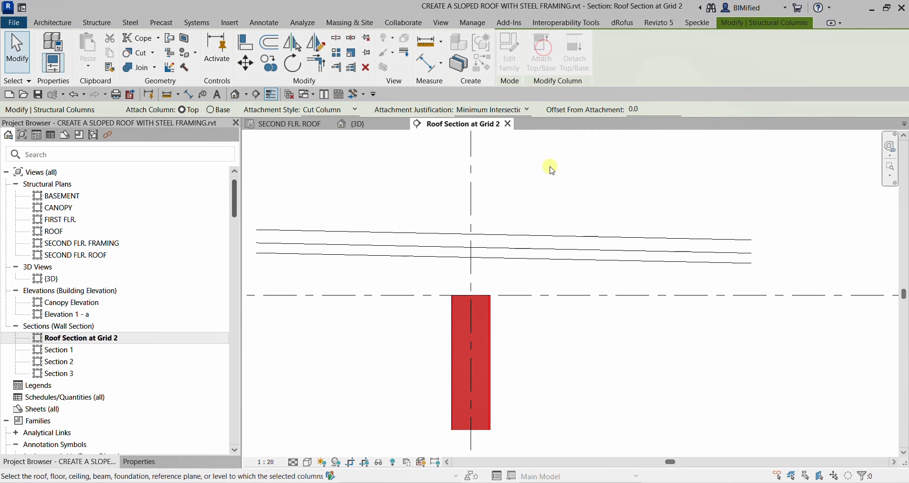
left_click(528, 254)
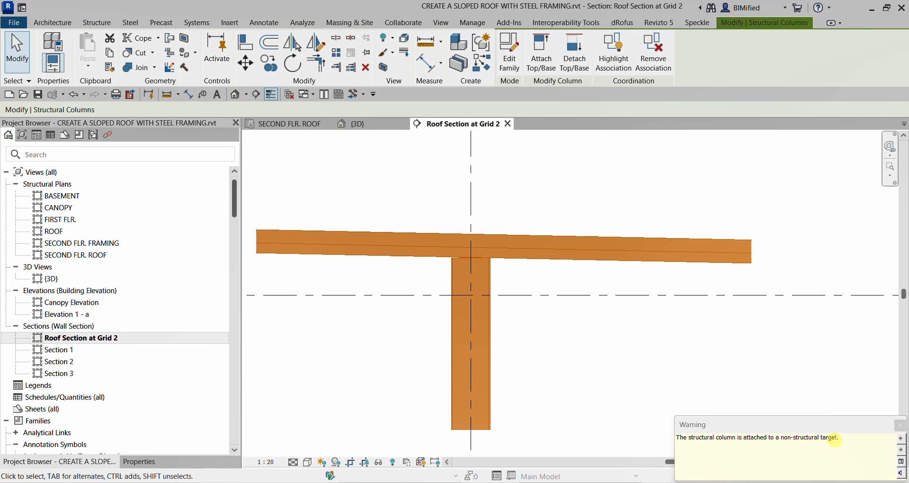
left_click(900, 429)
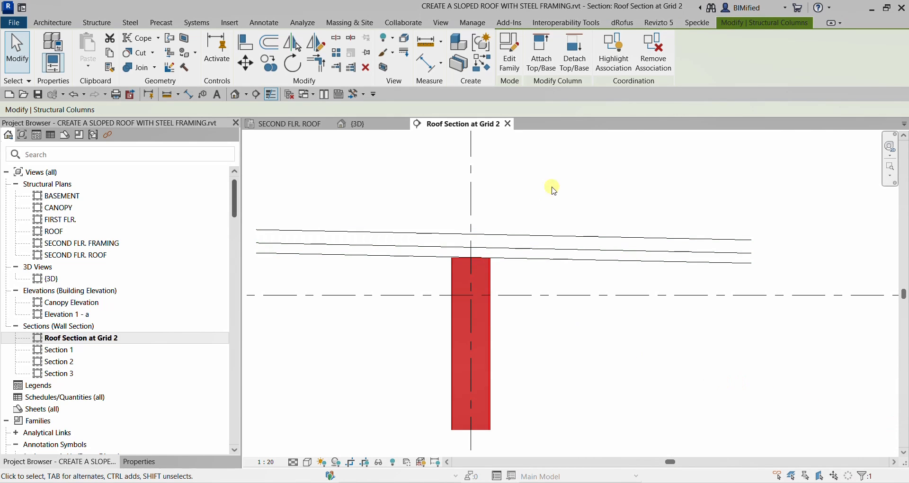
left_click(662, 199)
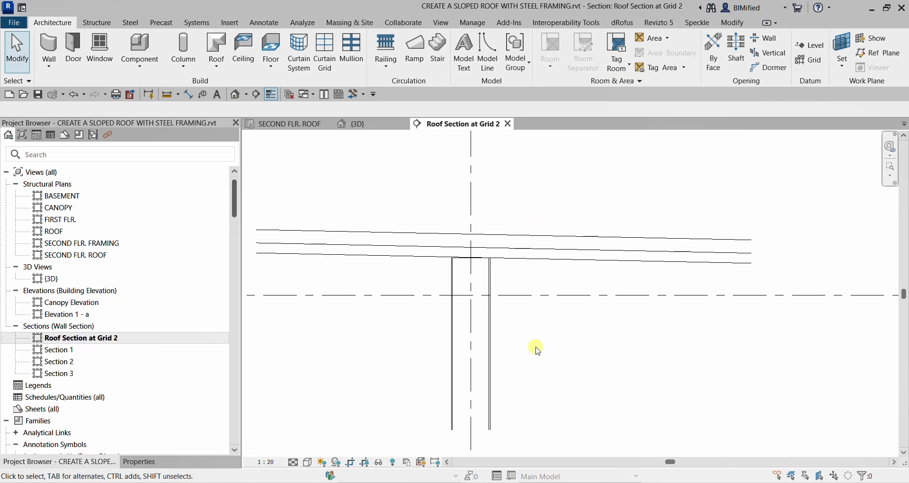
left_click(512, 259, "ctrl")
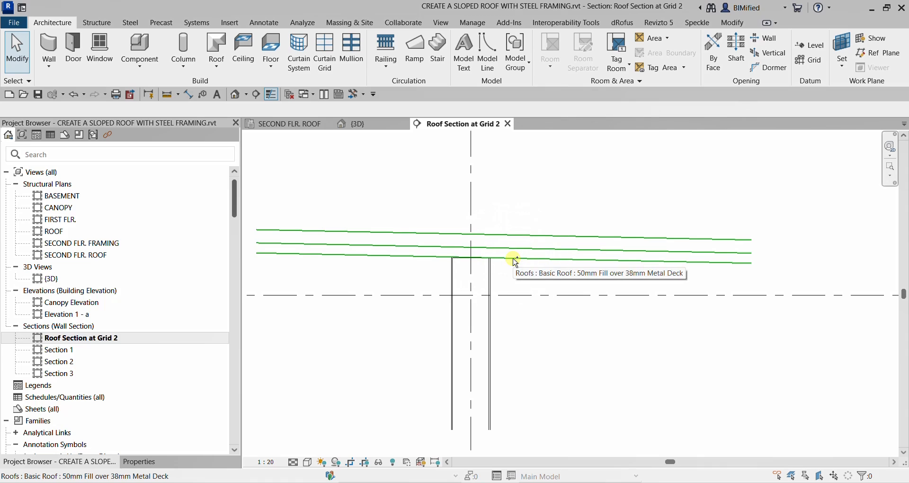
key("ctrl")
key("ctrl")
key("ctrl")
key("ctrl")
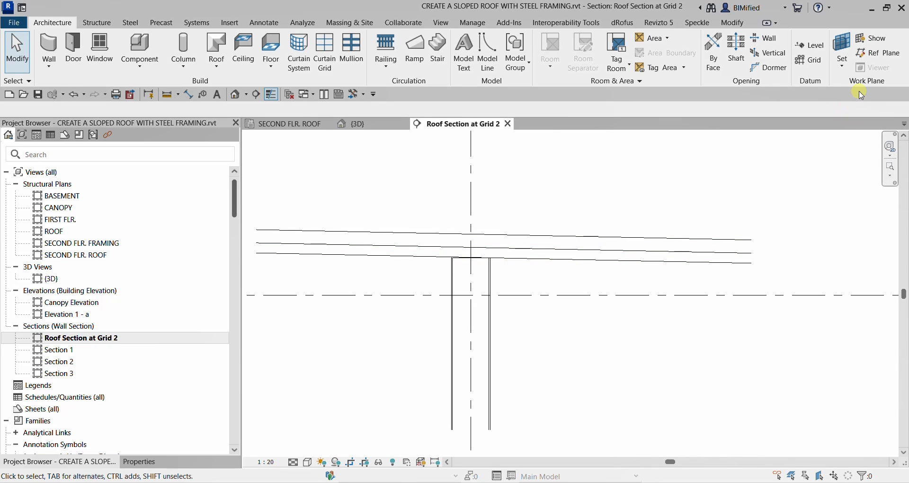
Set the work plane to the underside of the sloped roof and open the SECOND FLR. ROOF structural plan to work on it
key("ctrl")
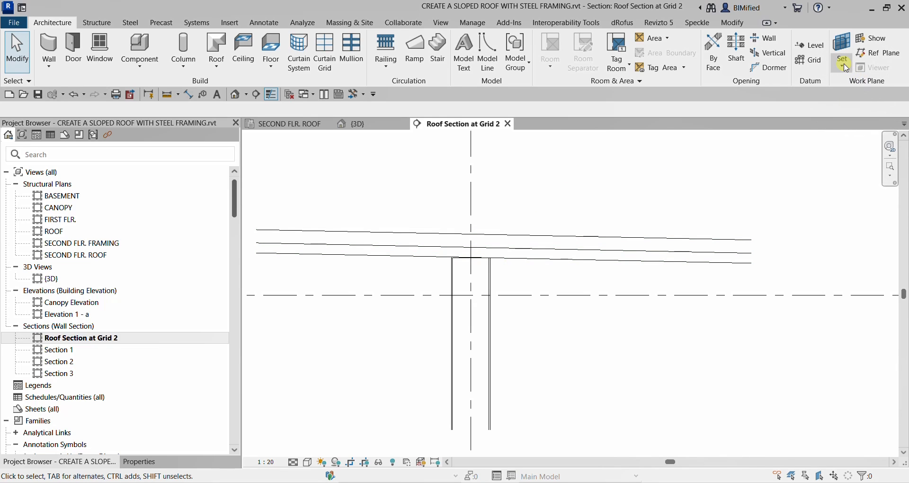
left_click(847, 70)
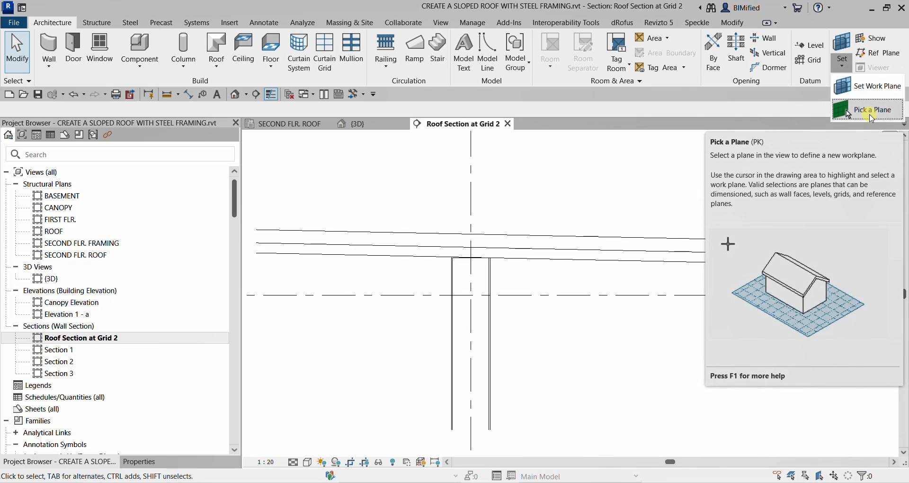
left_click(872, 114)
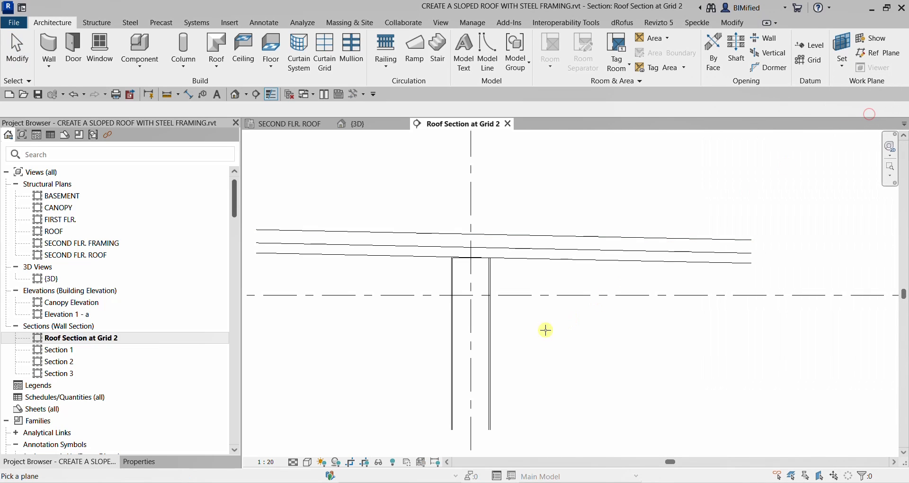
left_click(532, 263)
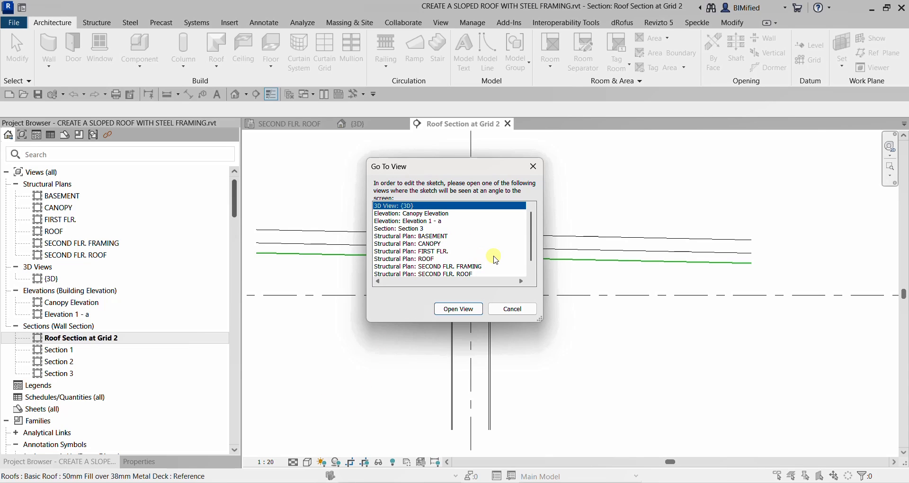
scroll(494, 258, "down", 1)
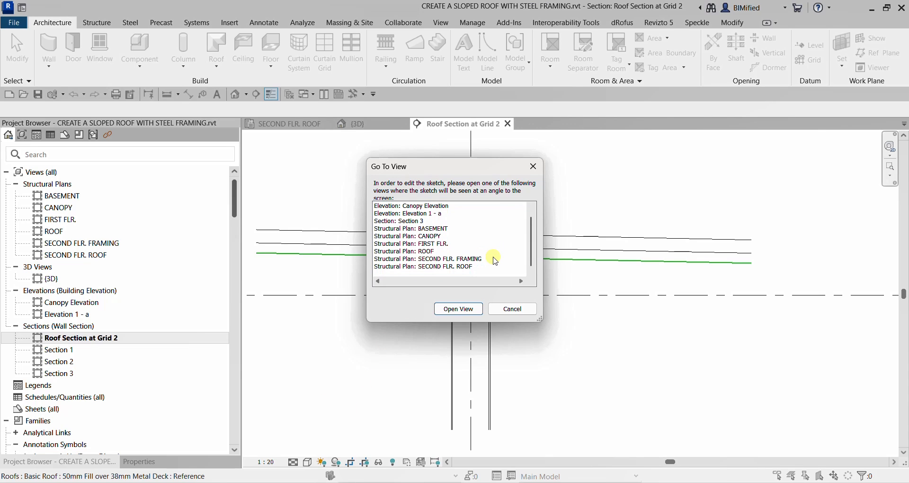
left_click(449, 268)
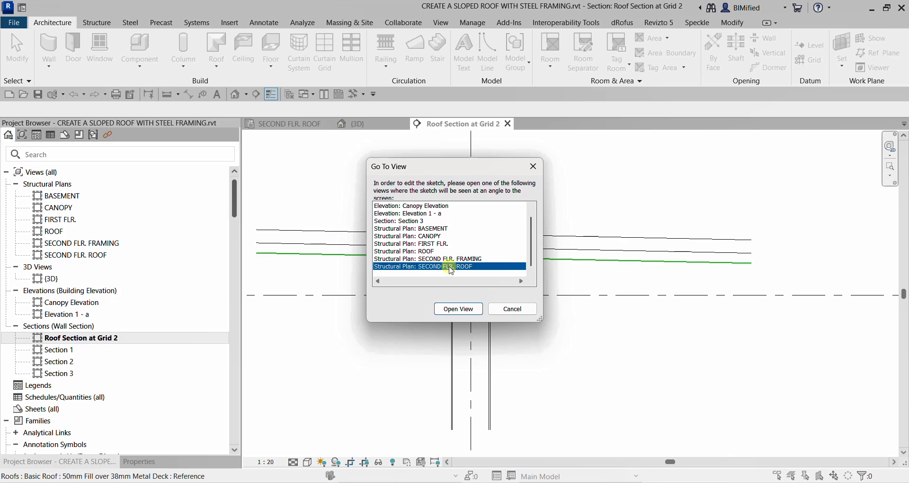
left_click(470, 309)
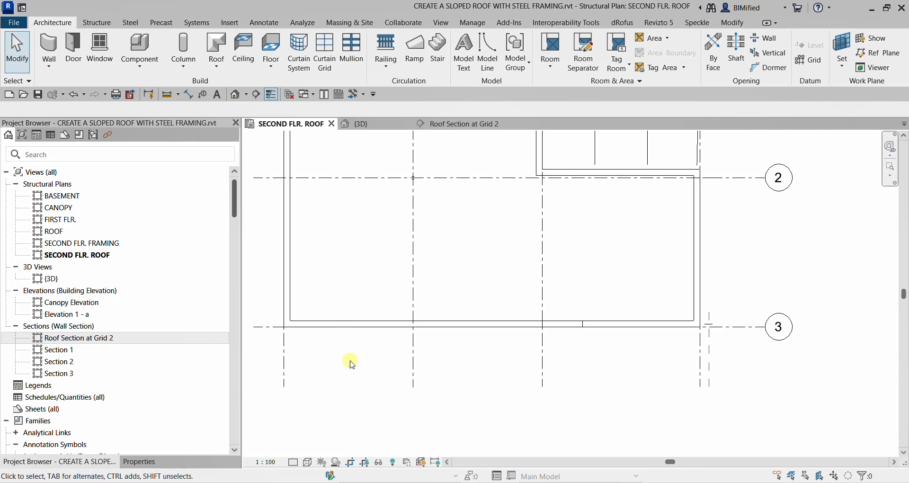
Start placing M_W-Wide Flange W460X52 beams on the roof work plane, with their properties shown and tagging on placement active
scroll(458, 347, "down", 2)
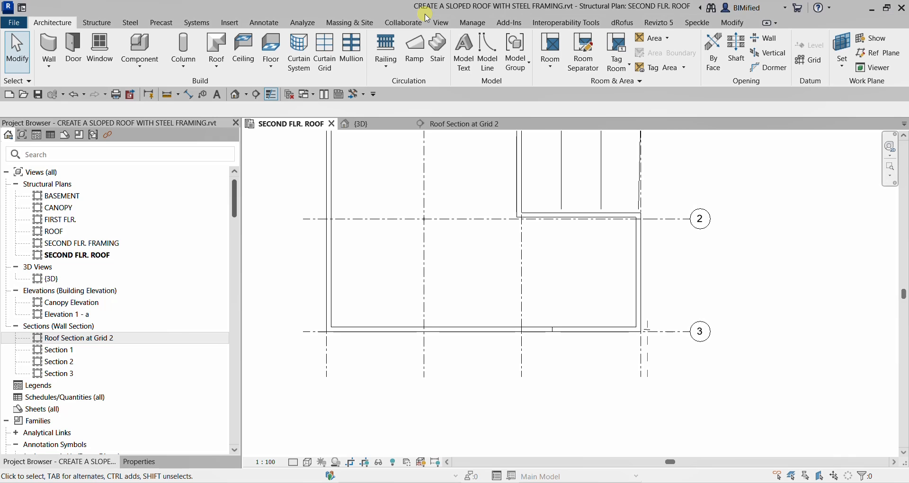
scroll(492, 237, "down", 2)
middle_click_drag(502, 197, 454, 323)
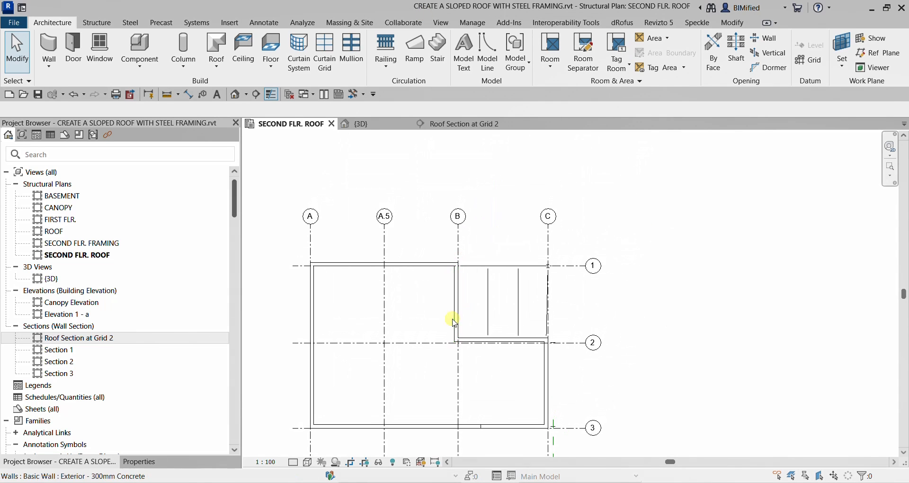
scroll(455, 323, "up", 2)
middle_click_drag(400, 349, 432, 317)
left_click(97, 23)
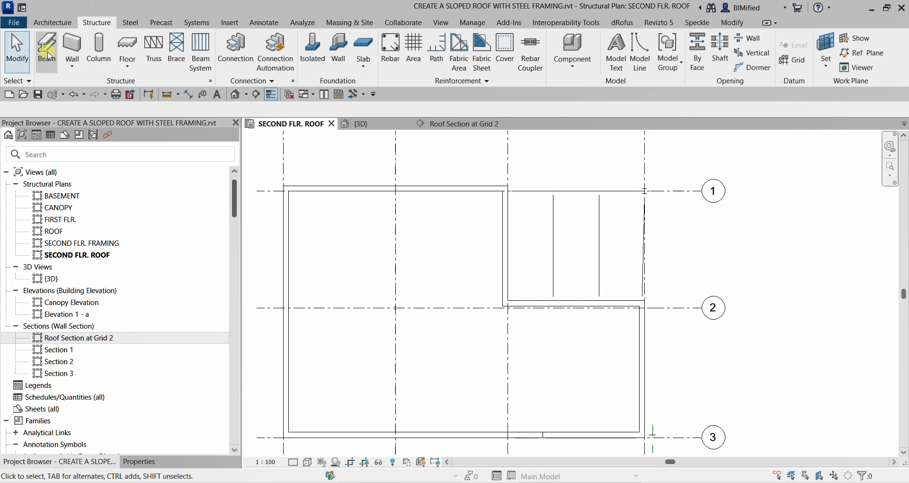
left_click(47, 49)
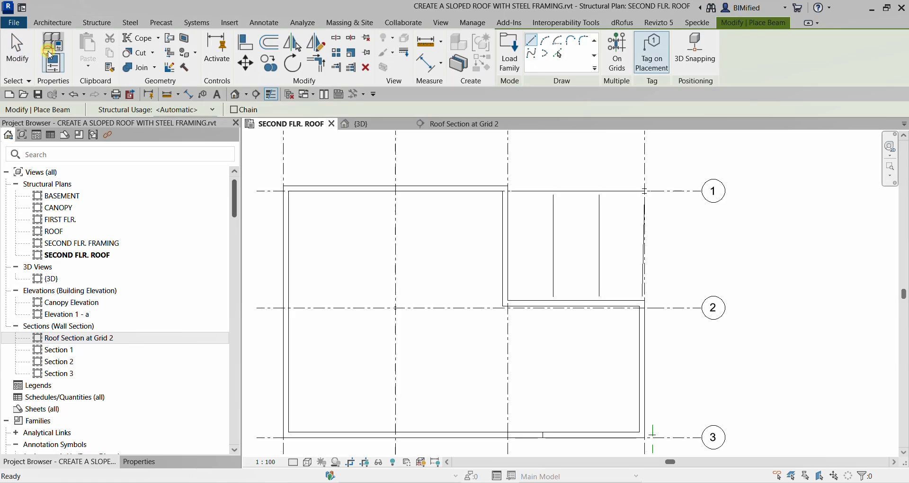
left_click(140, 462)
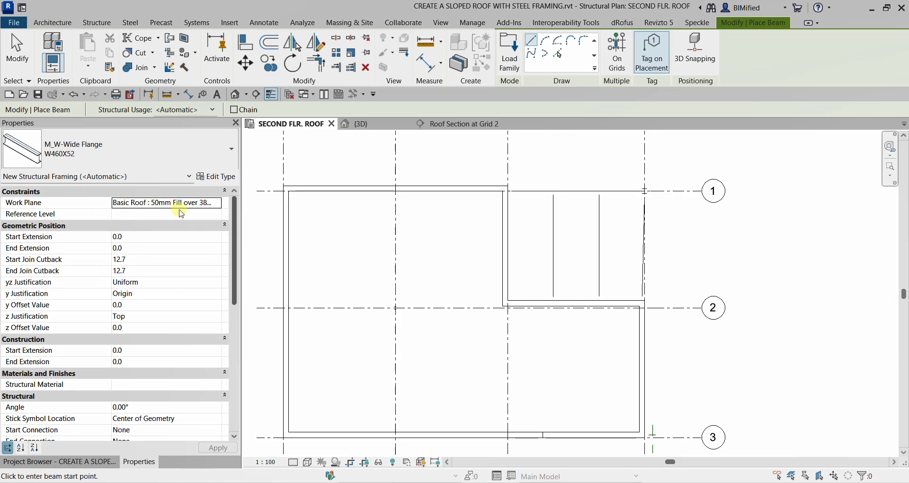
key("ctrl")
key("ctrl")
left_click(655, 69)
Draw a W460X52 beam along grid 2 from the centre of the wall at grid A to the column at grid A.5
scroll(552, 270, "down", 1)
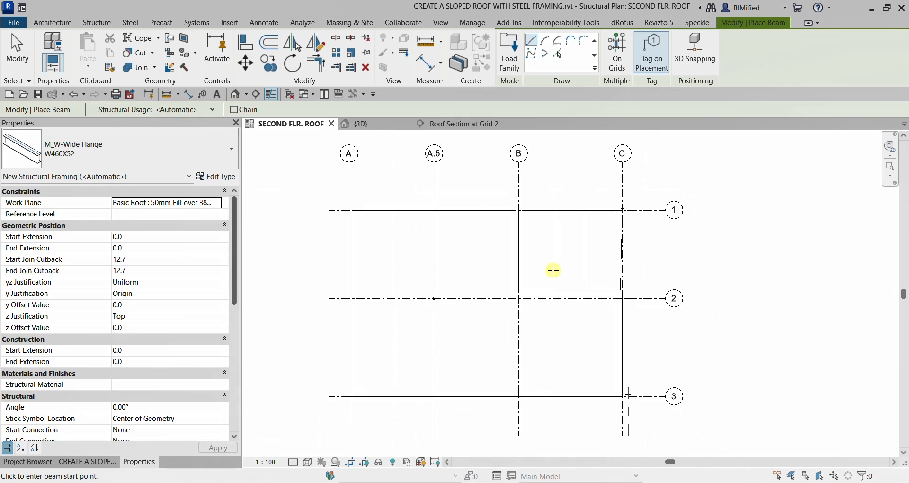
middle_click_drag(482, 345, 504, 340)
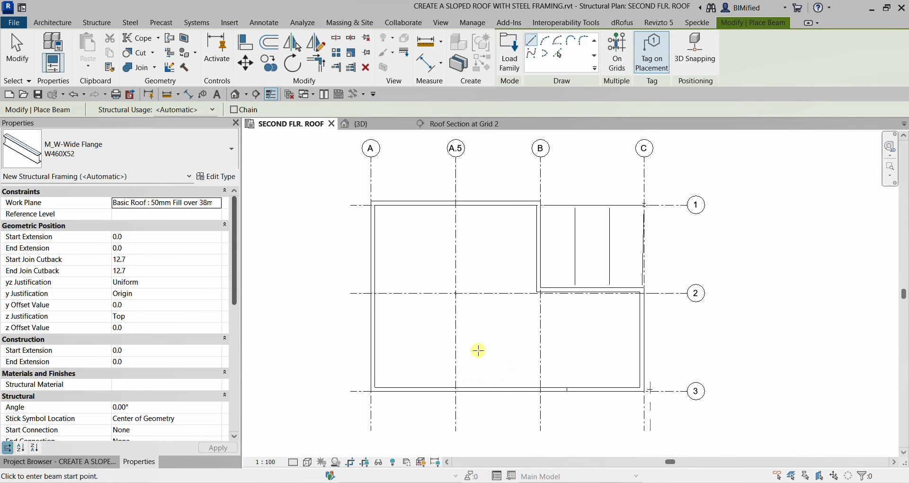
scroll(357, 295, "up", 2)
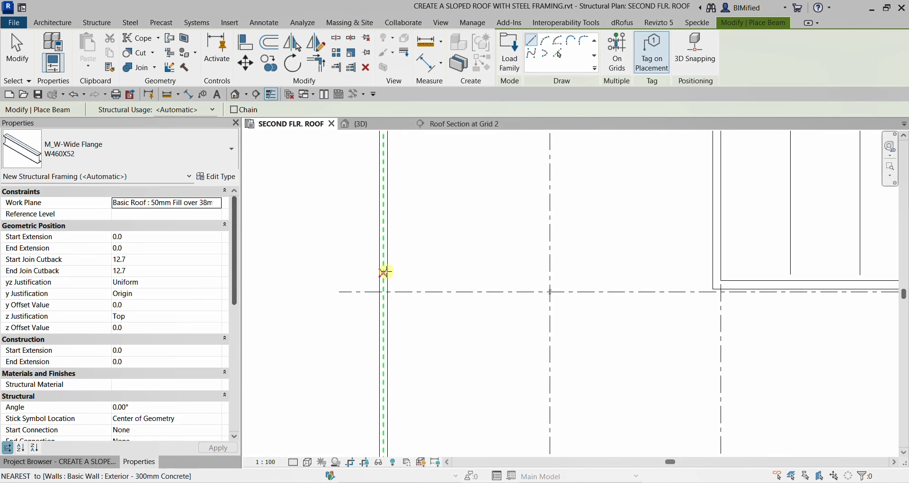
scroll(381, 271, "up", 3)
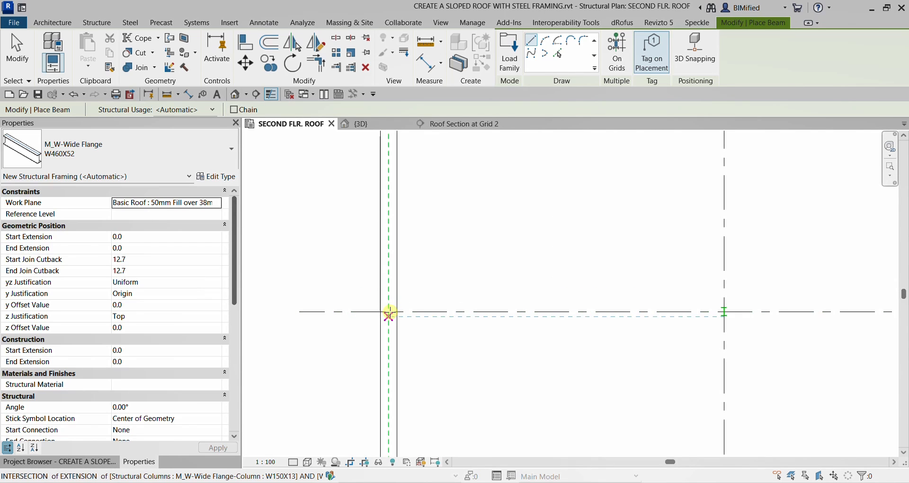
left_click(391, 310)
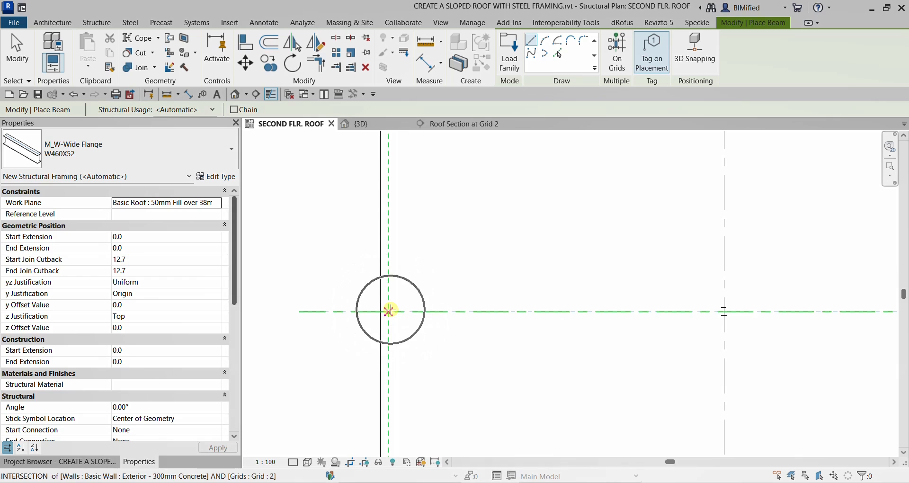
scroll(547, 346, "down", 1)
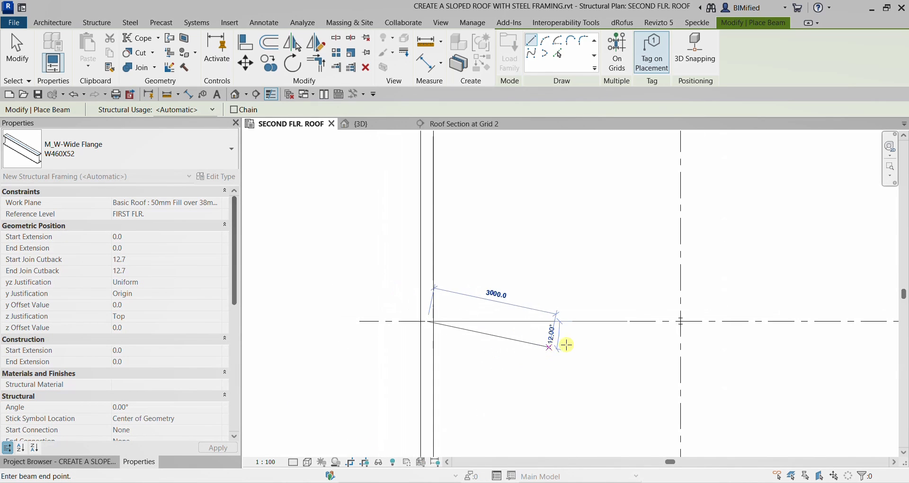
middle_click_drag(607, 341, 530, 271)
scroll(590, 252, "up", 2)
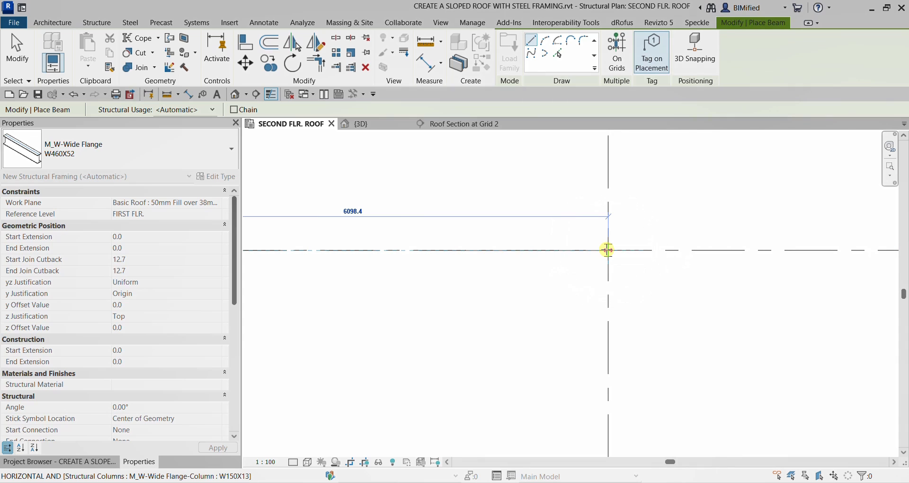
scroll(608, 250, "down", 1)
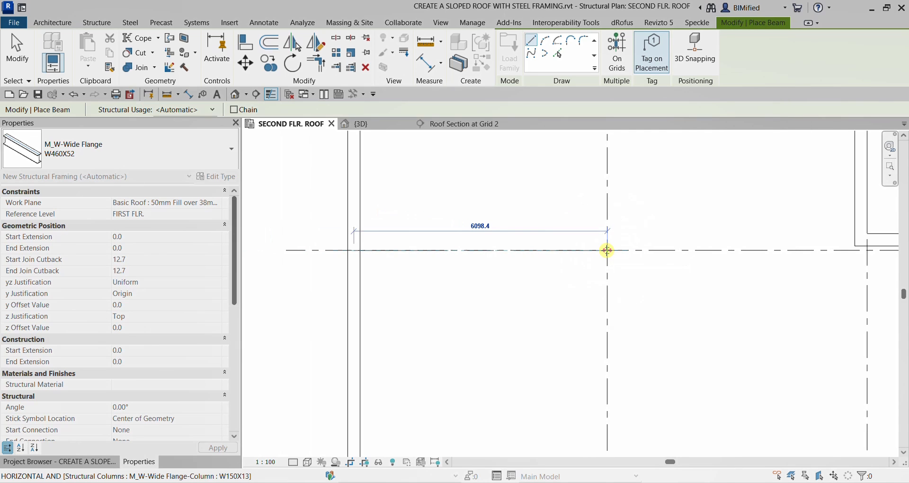
scroll(608, 250, "down", 1)
middle_click_drag(606, 250, 550, 307)
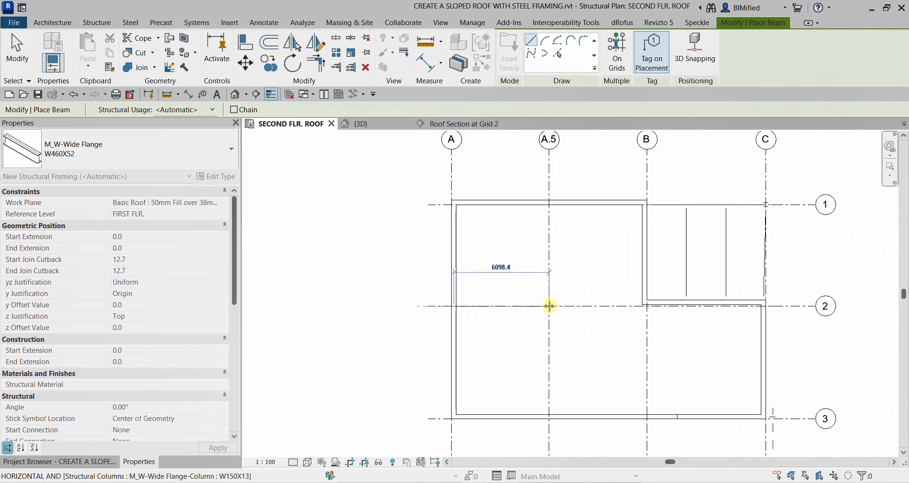
scroll(549, 307, "up", 2)
left_click(548, 305)
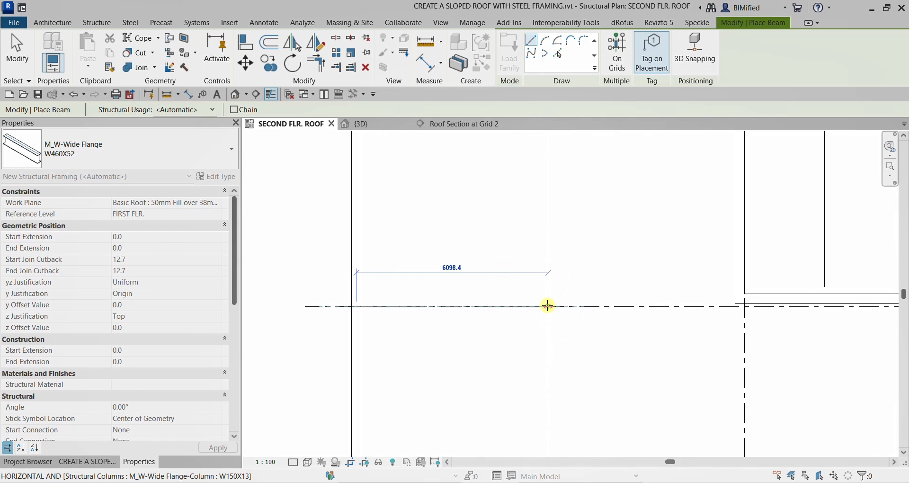
Draw a W460X52 beam along grid A.5 from the column at grid 2 to the centre of the wall at grid 3
scroll(612, 349, "down", 1)
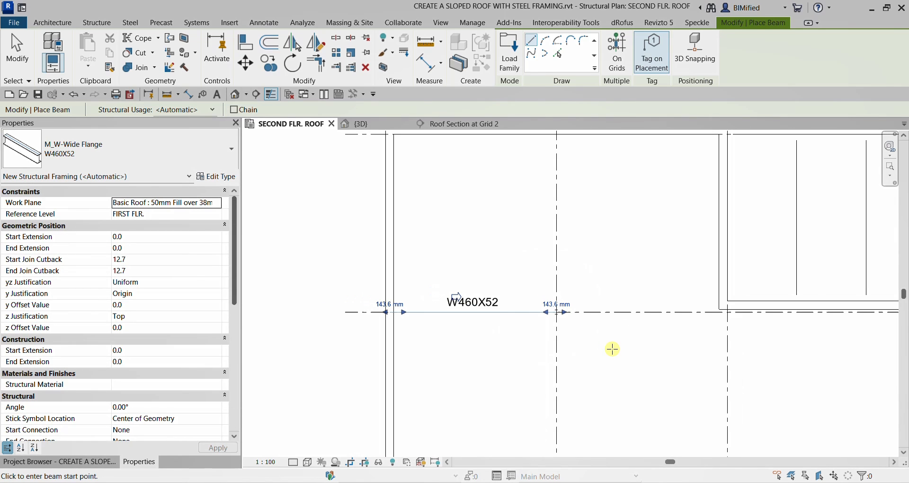
middle_click_drag(610, 349, 599, 275)
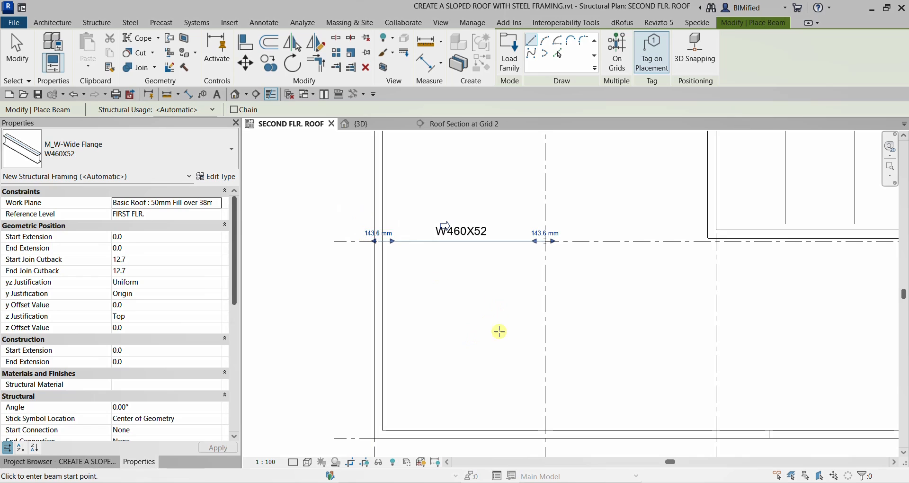
scroll(547, 263, "up", 2)
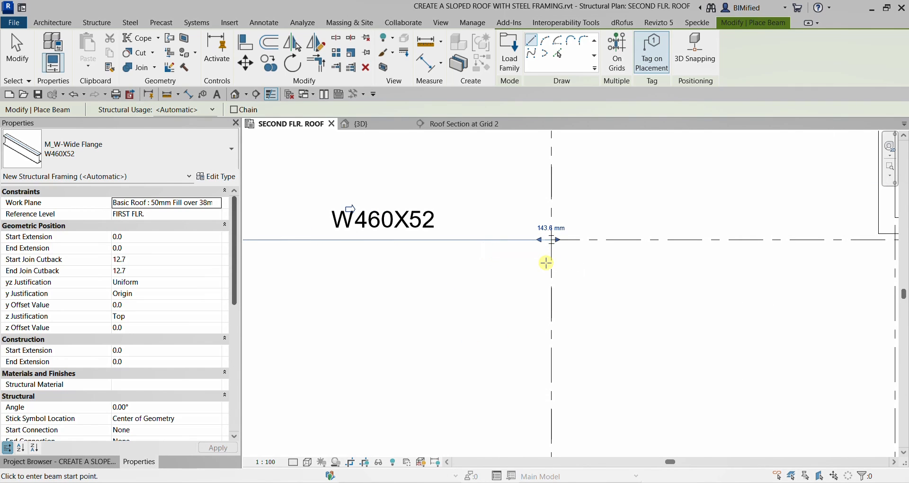
middle_click_drag(547, 263, 545, 209)
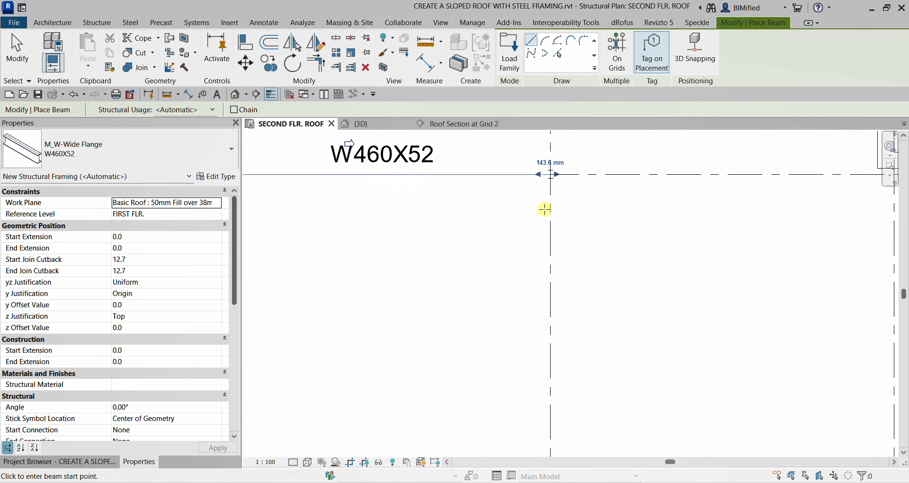
scroll(544, 175, "up", 4)
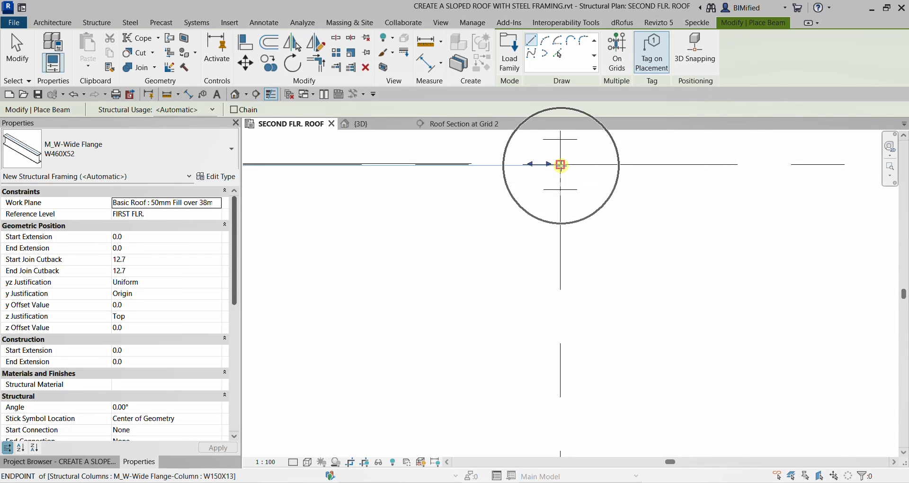
scroll(576, 144, "up", 1)
scroll(576, 145, "up", 2)
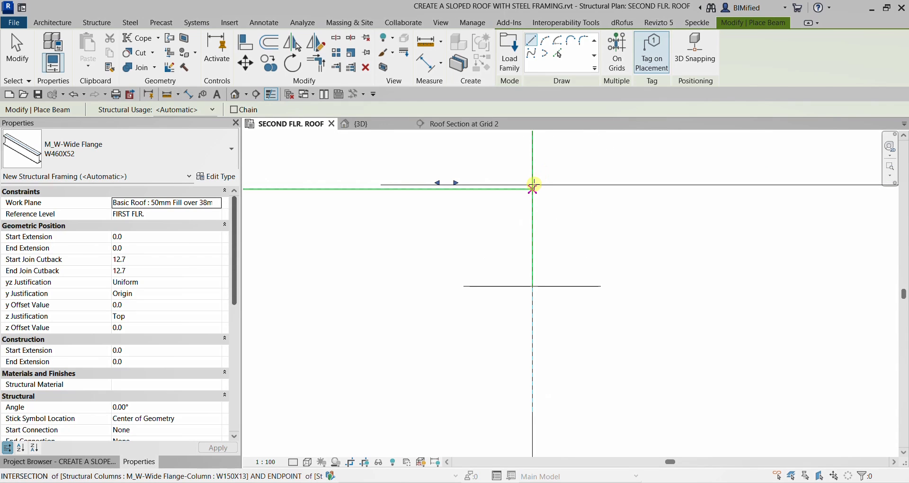
scroll(533, 178, "up", 2)
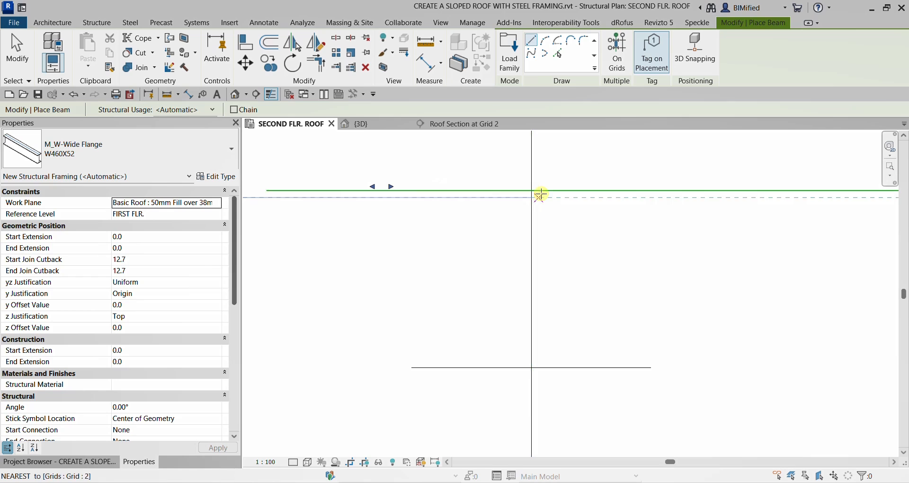
scroll(568, 209, "up", 3)
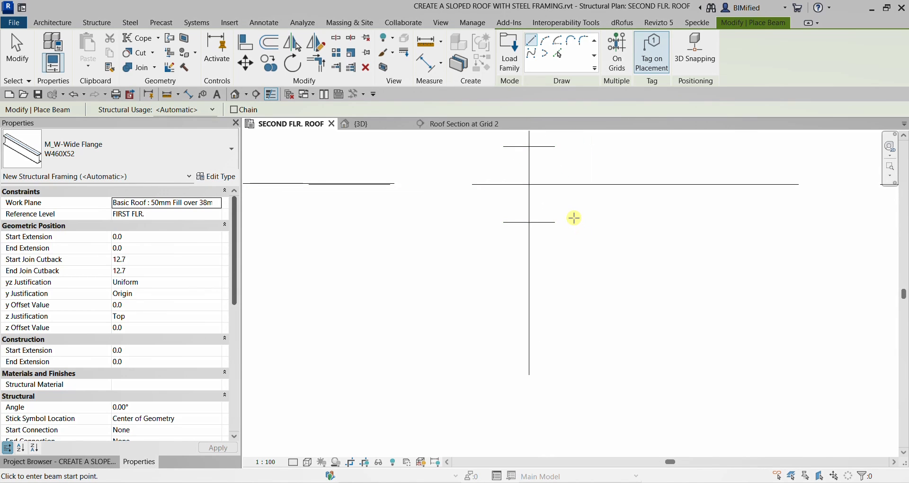
scroll(577, 195, "up", 2)
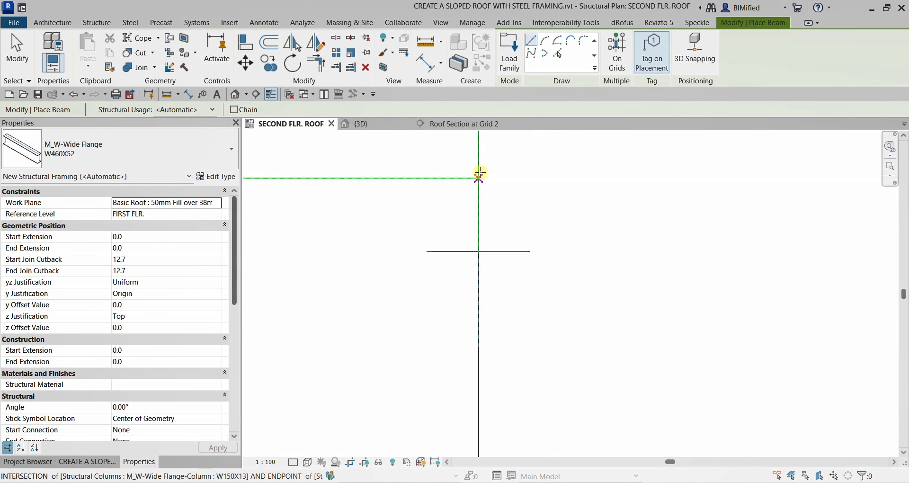
scroll(487, 183, "down", 2)
middle_click_drag(522, 200, 595, 269)
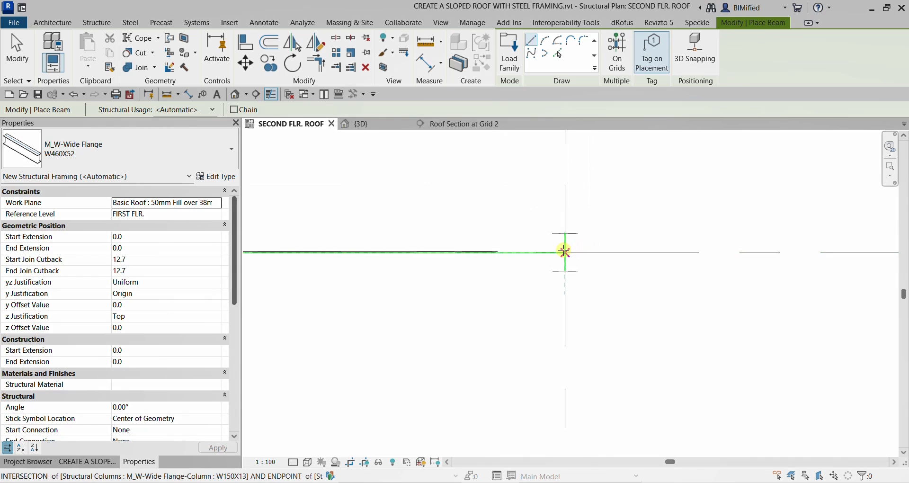
key("ctrl")
key("ctrl")
left_click(564, 250)
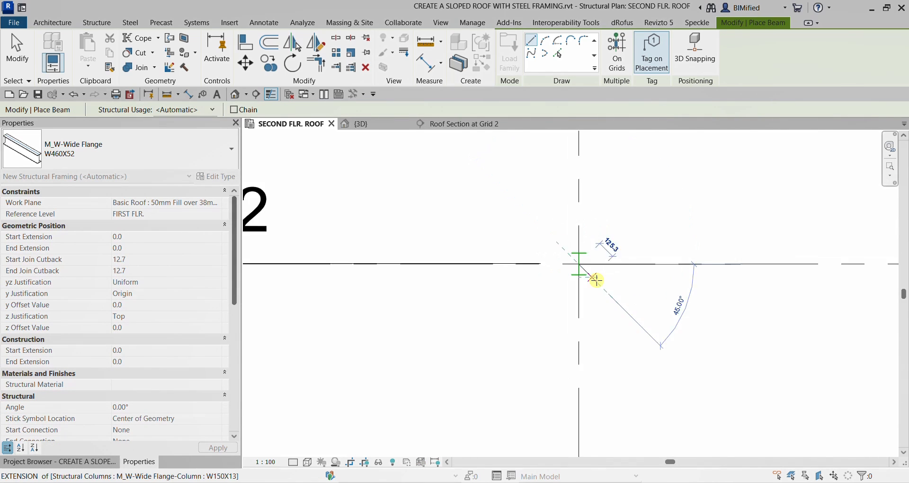
scroll(592, 274, "down", 4)
scroll(608, 308, "down", 3)
middle_click_drag(646, 342, 612, 314)
scroll(564, 385, "up", 5)
scroll(563, 385, "up", 2)
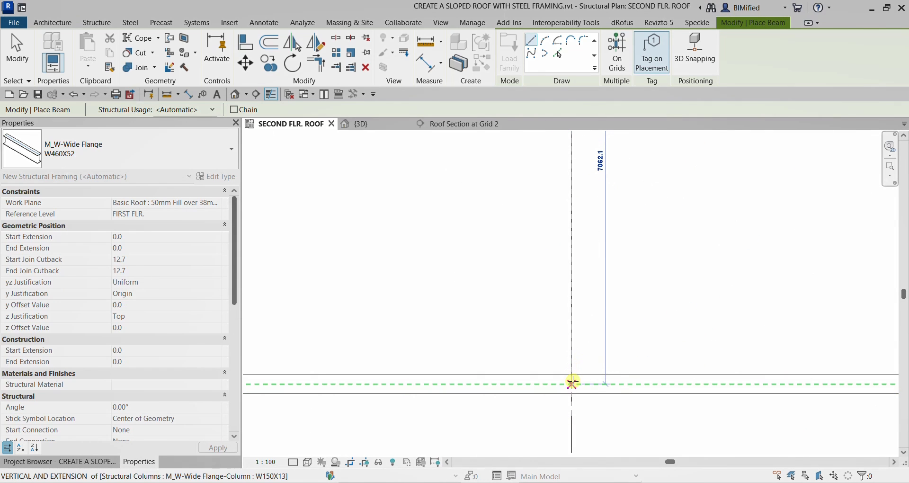
left_click(572, 385)
scroll(664, 246, "down", 5)
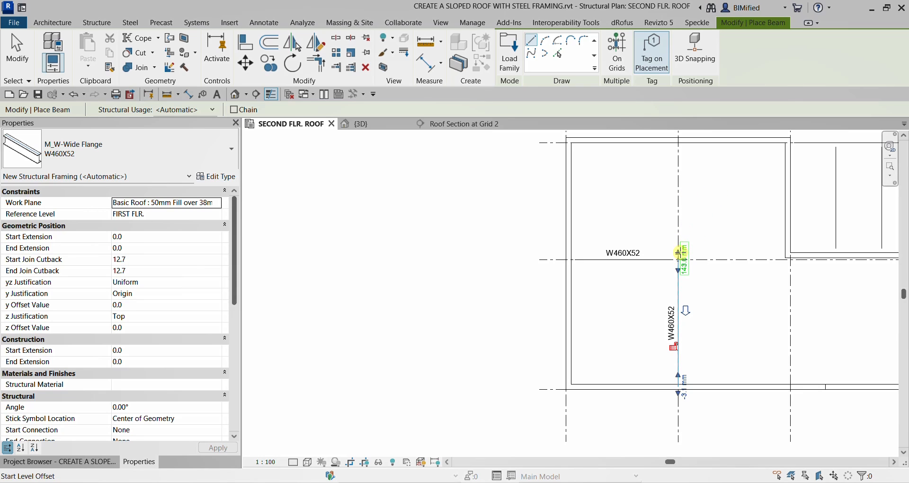
Draw a W460X52 beam along grid A.5 from the column at grid 2 to the centre of the wall at grid 1
scroll(684, 239, "down", 2)
scroll(603, 319, "up", 5)
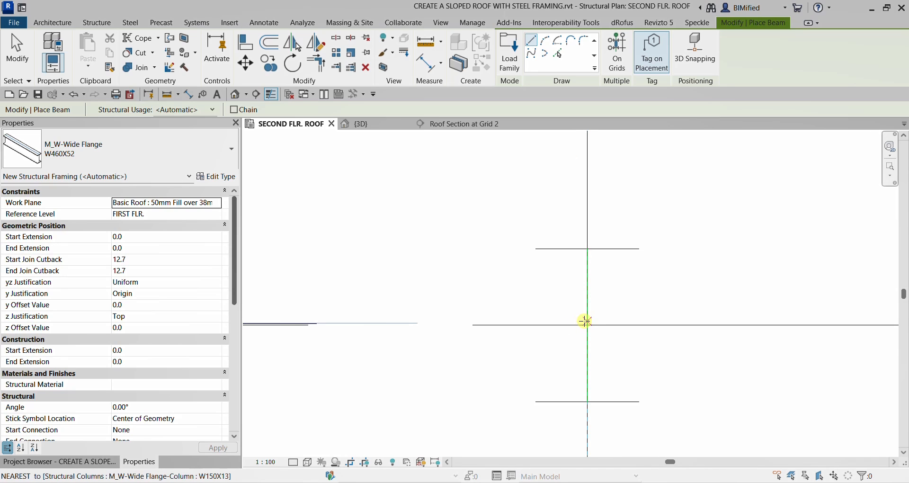
scroll(589, 323, "down", 4)
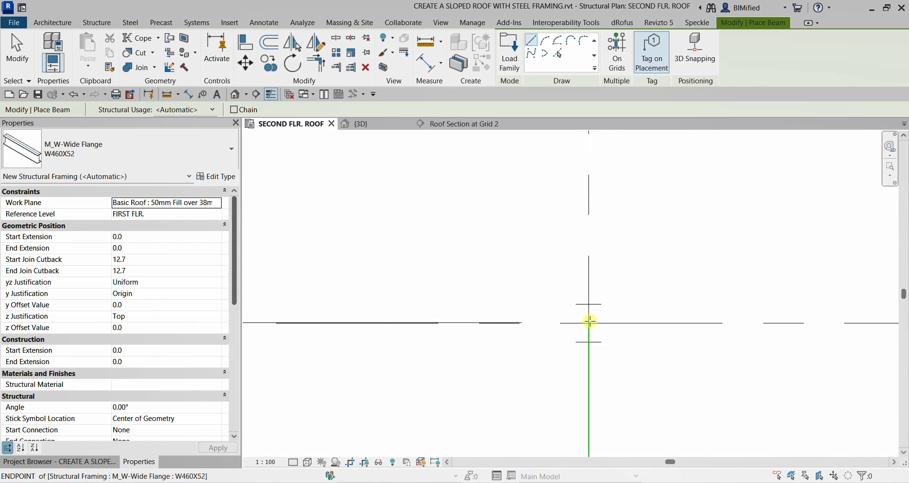
left_click(589, 322)
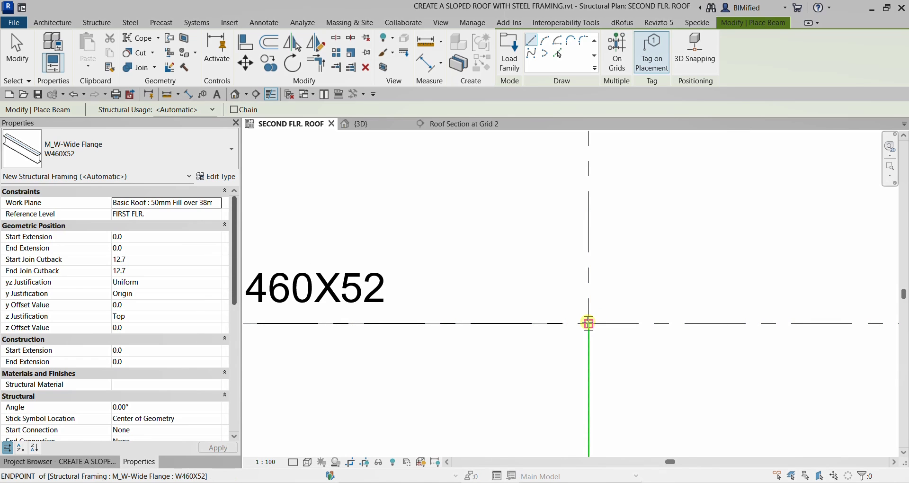
left_click(588, 323)
scroll(613, 213, "down", 3)
middle_click_drag(631, 236, 602, 388)
middle_click_drag(588, 184, 592, 300)
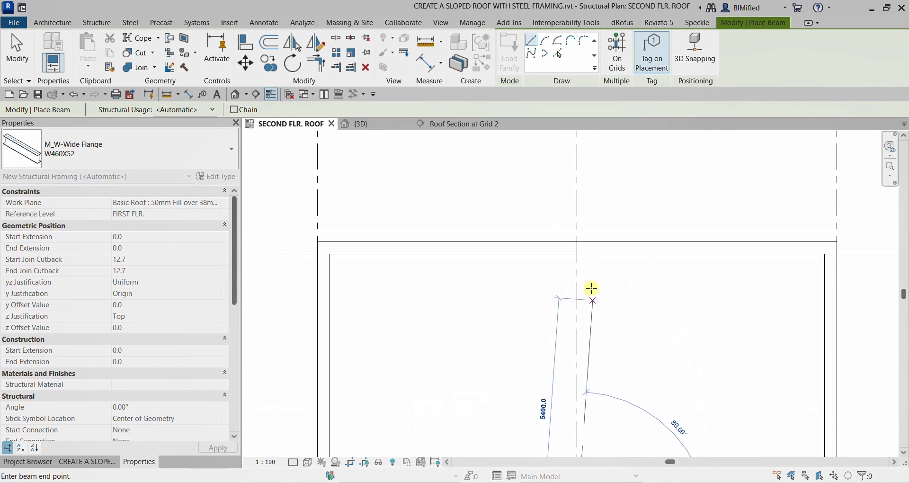
left_click(577, 247)
scroll(641, 296, "down", 2)
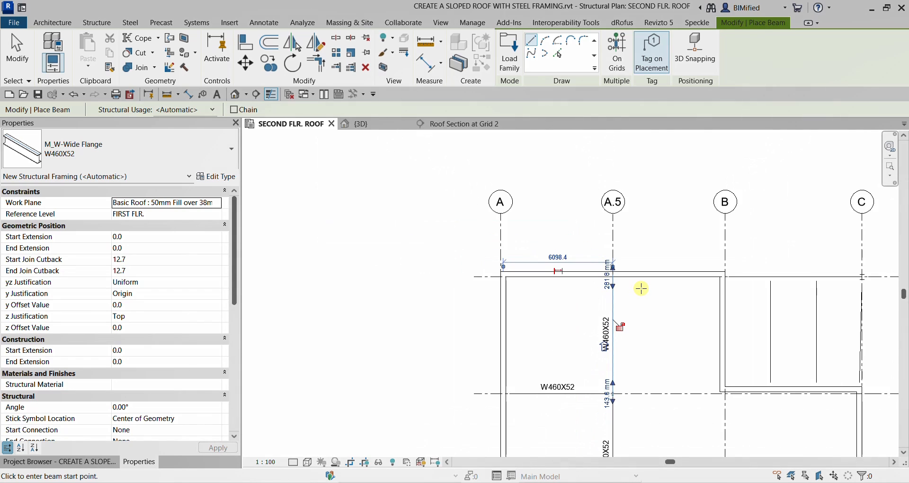
left_click(18, 47)
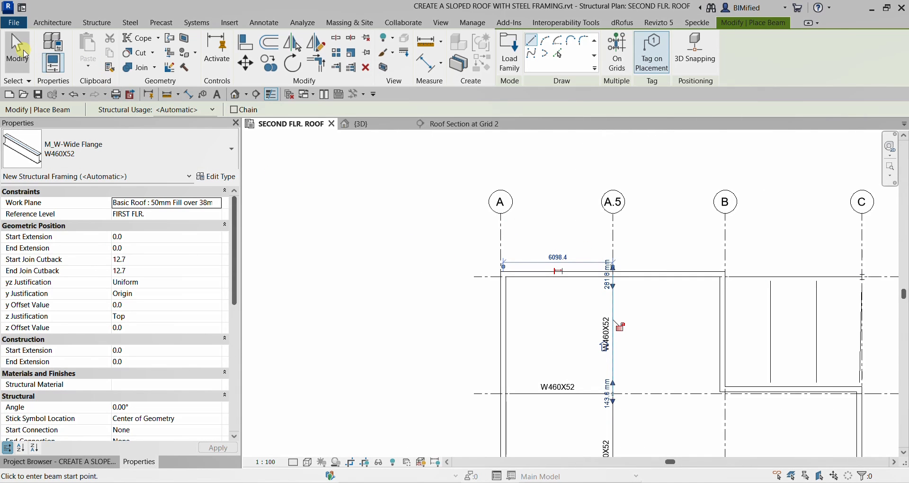
Draw a tagged W410X38.8 beam from the midpoint of the W460X52 beam on grid 2 perpendicular to the centre of the wall at grid 1
scroll(594, 391, "down", 2)
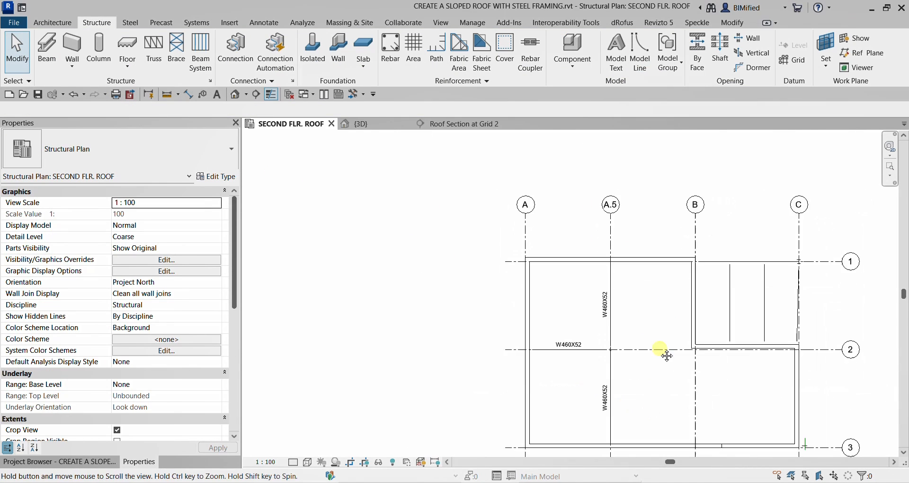
middle_click_drag(664, 351, 679, 234)
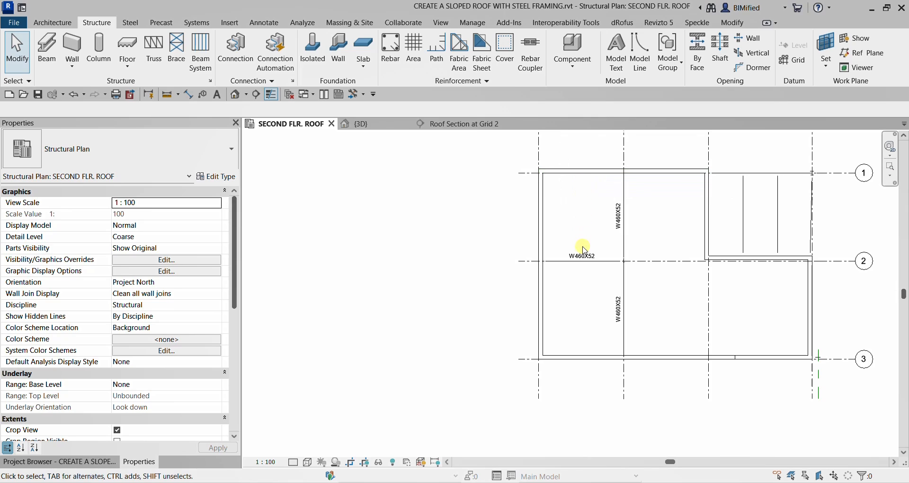
key("ctrl")
key("ctrl")
key("ctrl")
left_click(54, 52)
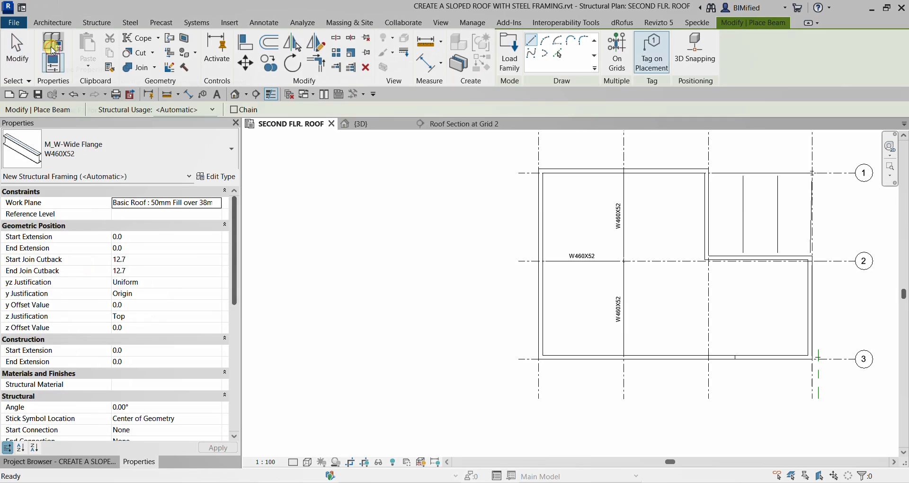
left_click(163, 150)
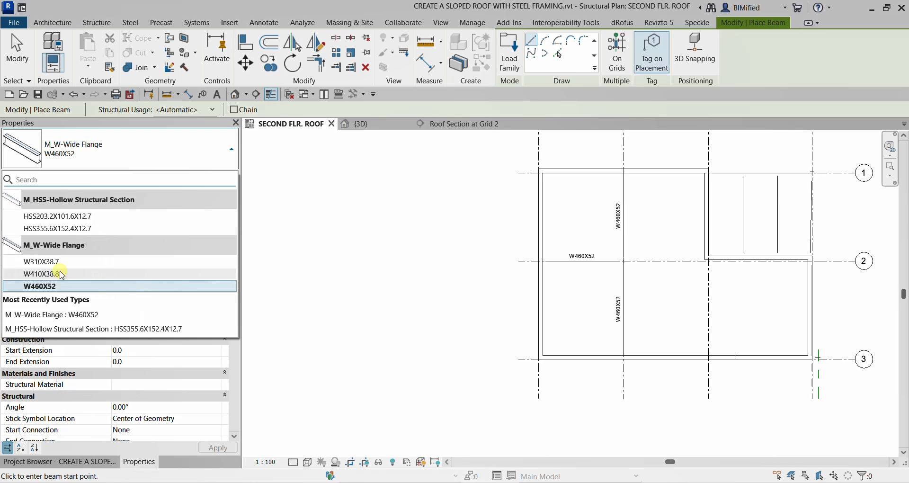
left_click(60, 274)
scroll(597, 265, "up", 2)
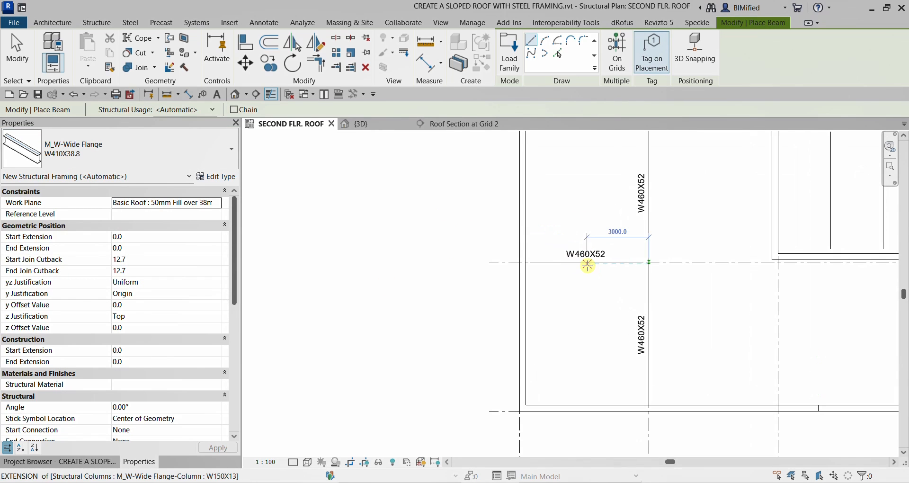
scroll(588, 264, "up", 3)
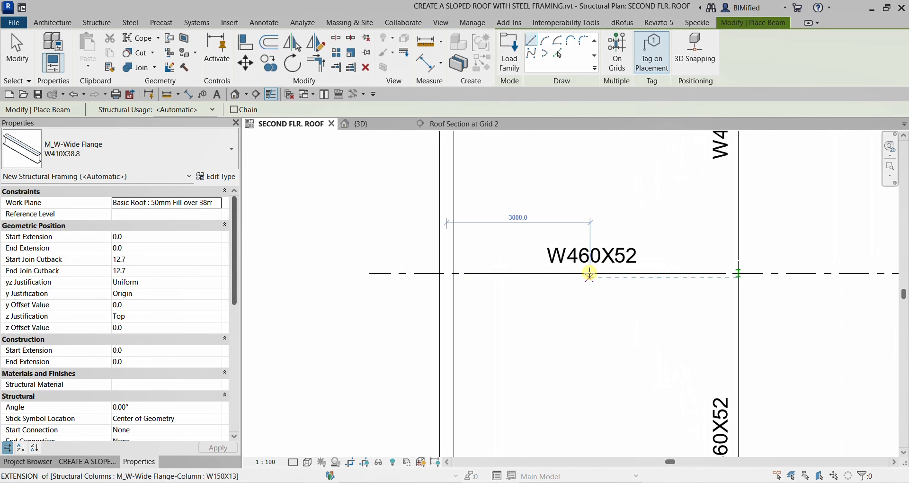
left_click(594, 273)
scroll(593, 265, "down", 3)
middle_click_drag(589, 151, 583, 266)
scroll(580, 266, "up", 1)
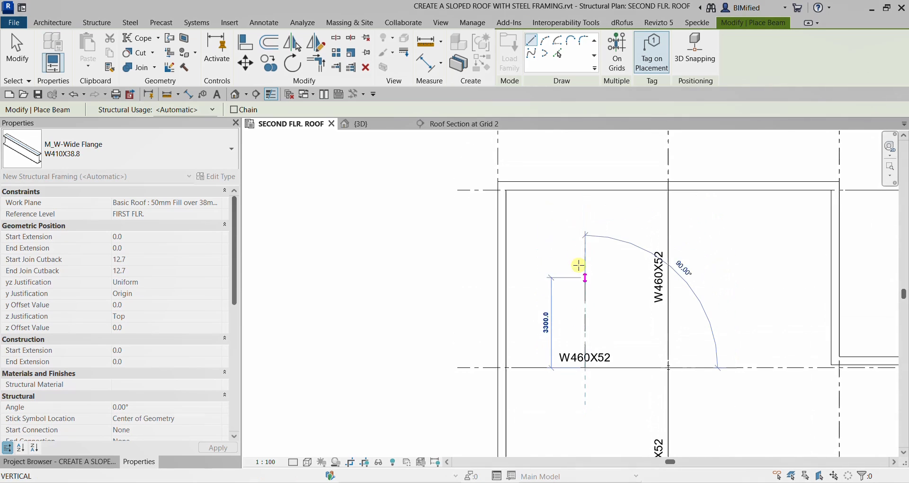
scroll(584, 186, "up", 3)
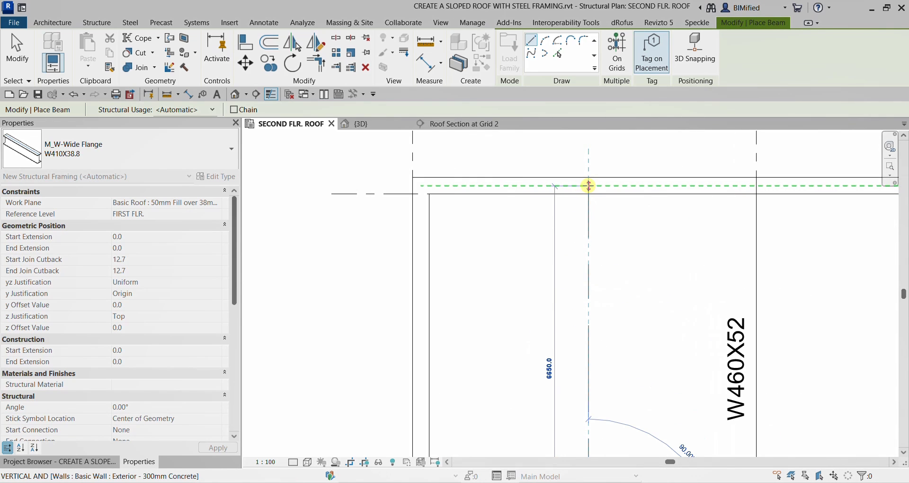
left_click(588, 186)
Draw a W410X38.8 beam from the end of the first W410X38.8 beam at grid 2 to the centre of the wall at grid 3
scroll(641, 249, "down", 4)
scroll(630, 294, "up", 3)
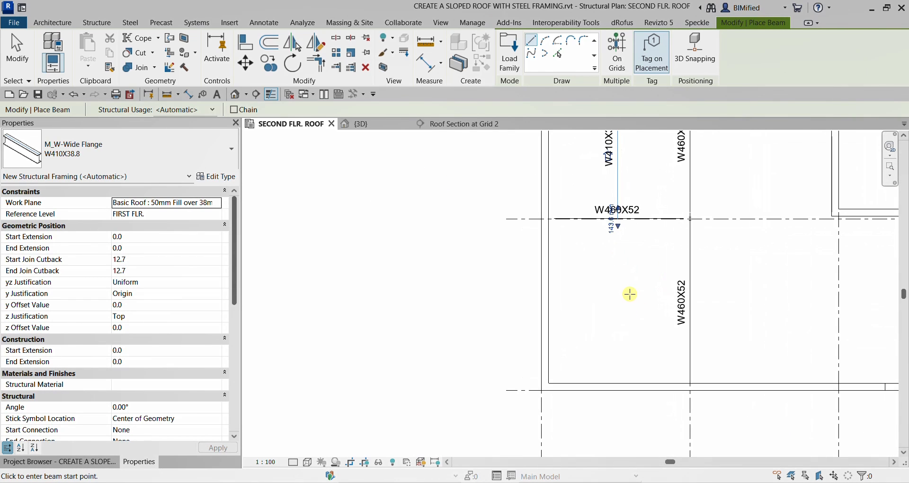
scroll(615, 245, "up", 3)
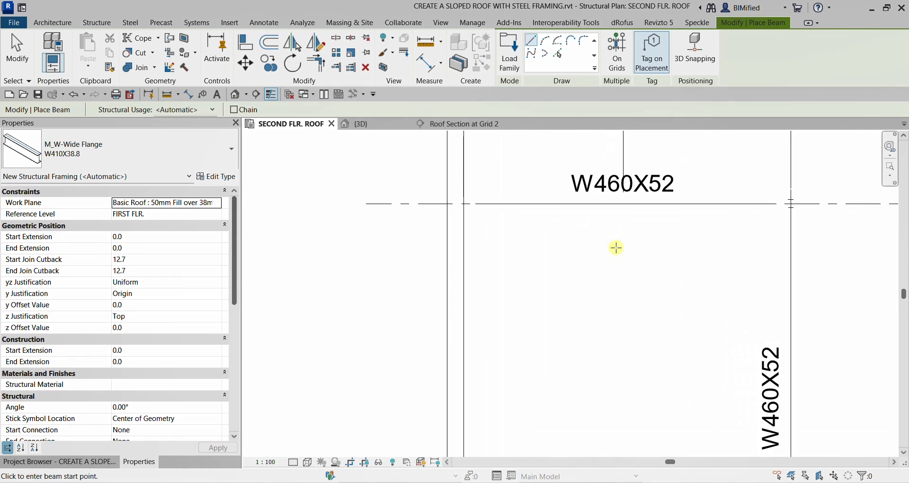
scroll(624, 203, "up", 2)
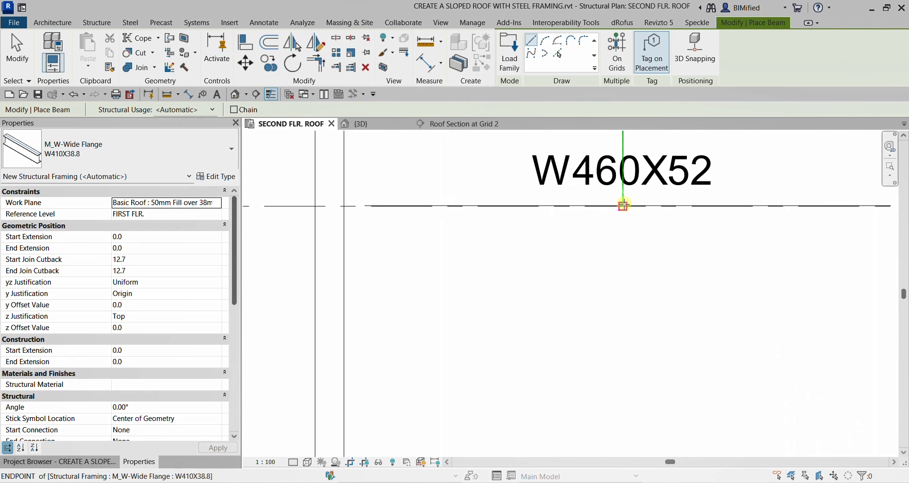
left_click(624, 204)
scroll(647, 308, "down", 5)
middle_click_drag(648, 340, 624, 226)
scroll(621, 252, "up", 2)
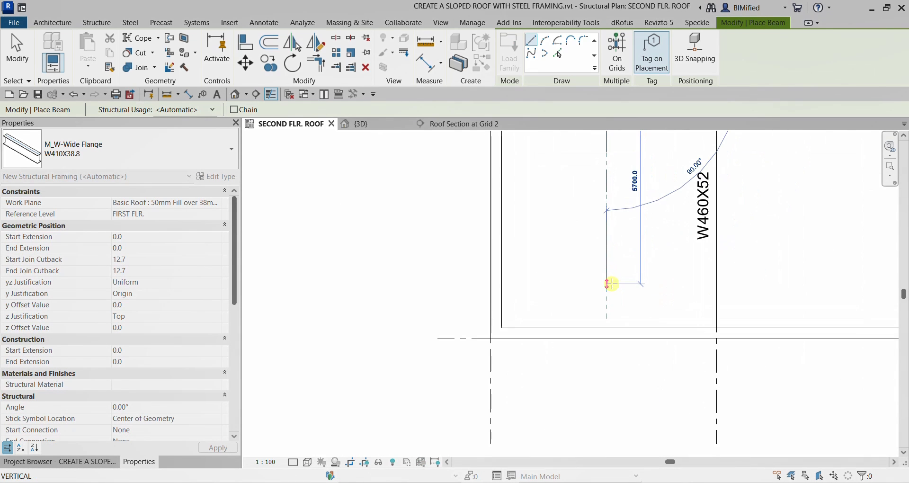
left_click(606, 331)
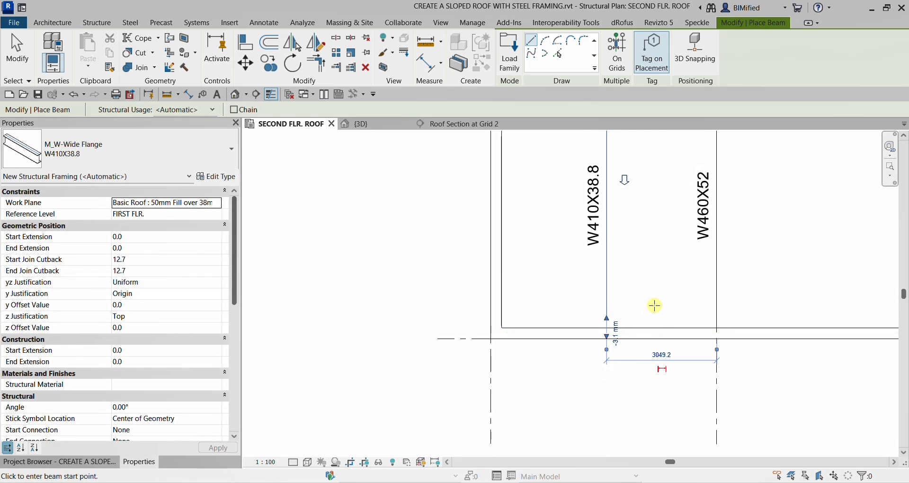
scroll(656, 306, "down", 3)
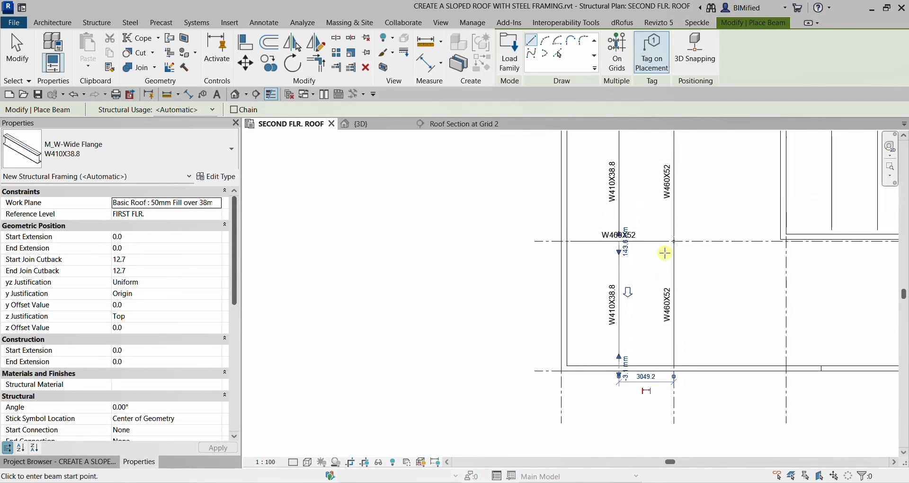
left_click(17, 50)
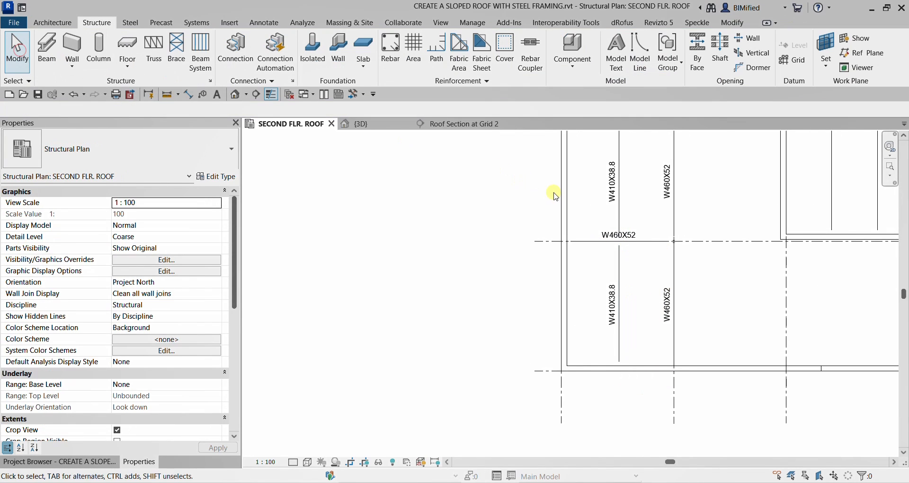
Move the W460X52 tag of the grid 2 beam along the beam towards grid A, clear of the W410X38.8 beams
scroll(598, 282, "up", 4)
left_click(590, 258)
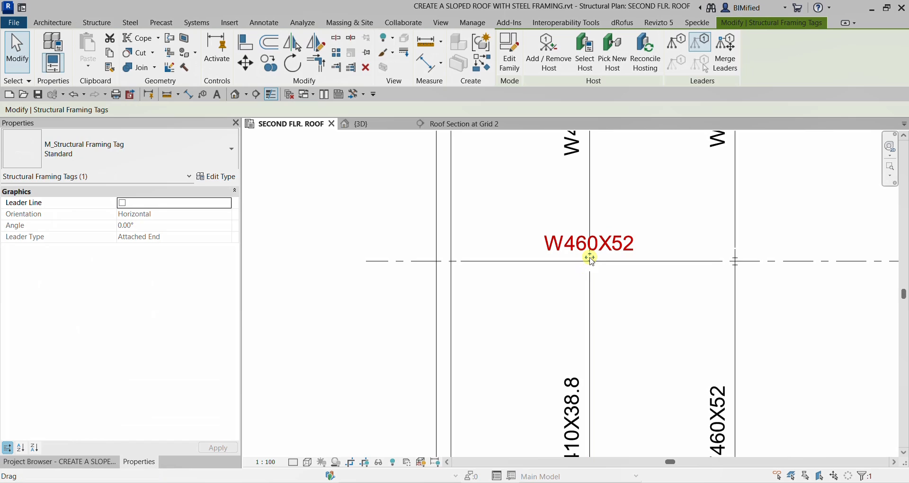
left_click_drag(590, 258, 525, 258)
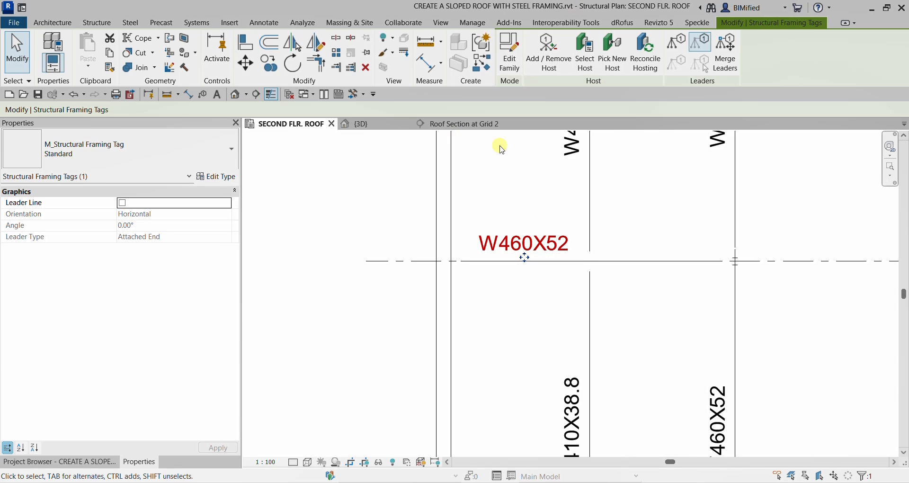
scroll(605, 237, "down", 5)
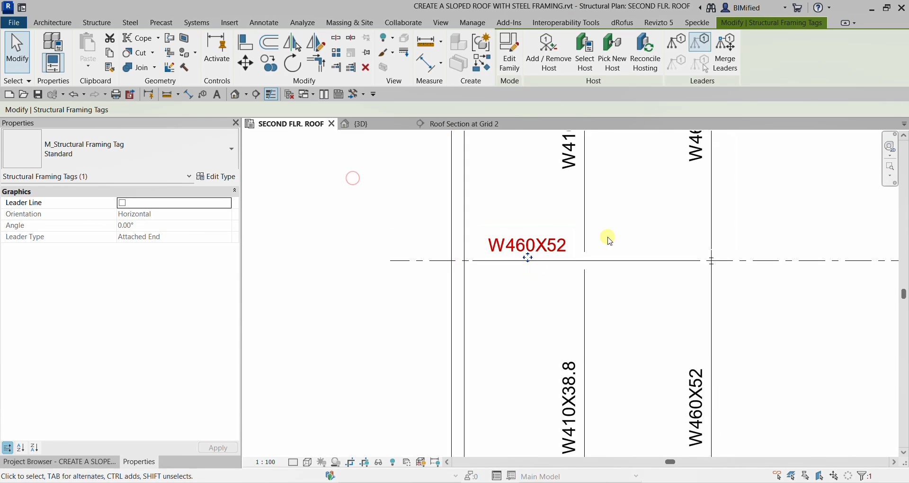
left_click(724, 300)
middle_click_drag(652, 233, 569, 248)
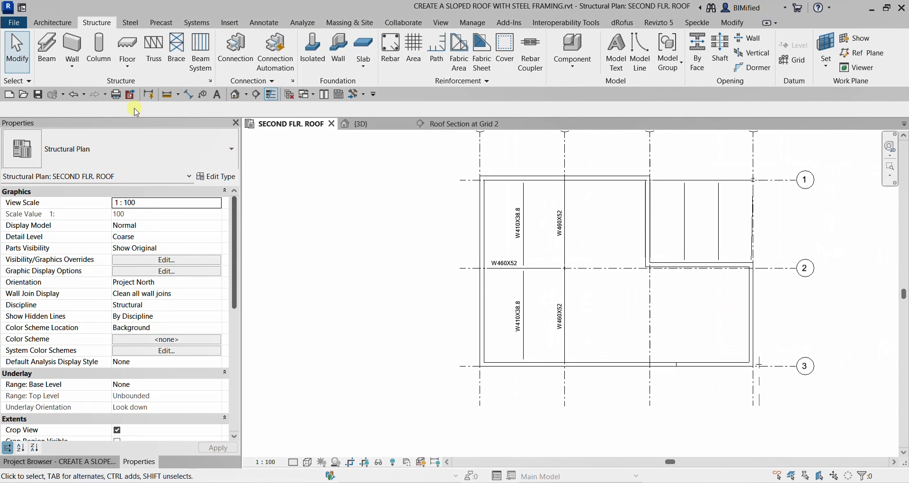
left_click(48, 47)
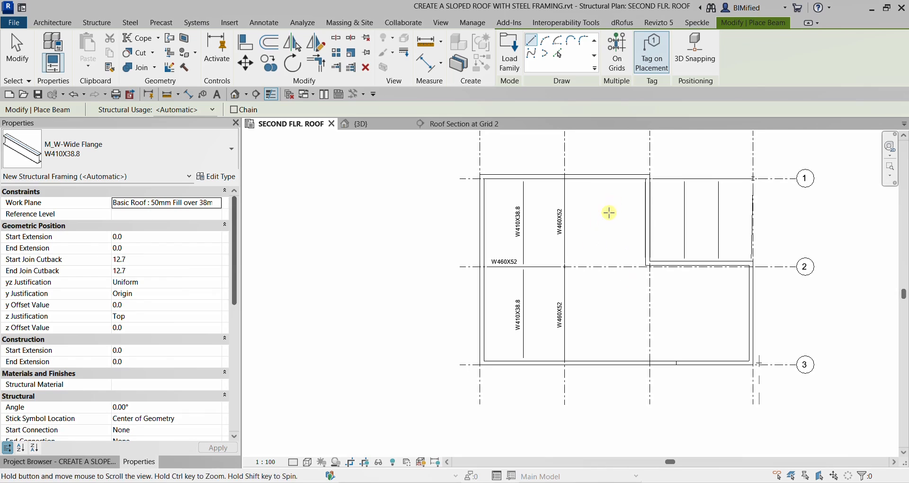
scroll(611, 213, "up", 4)
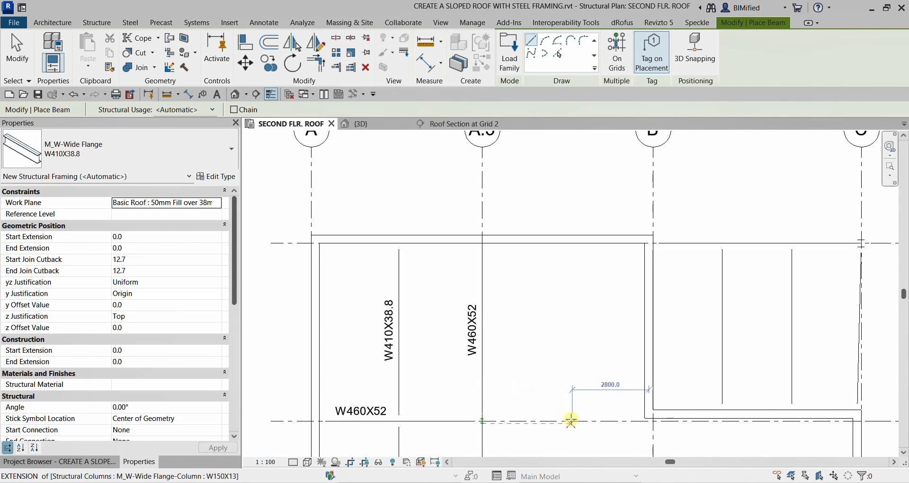
scroll(572, 417, "up", 3)
scroll(586, 248, "down", 3)
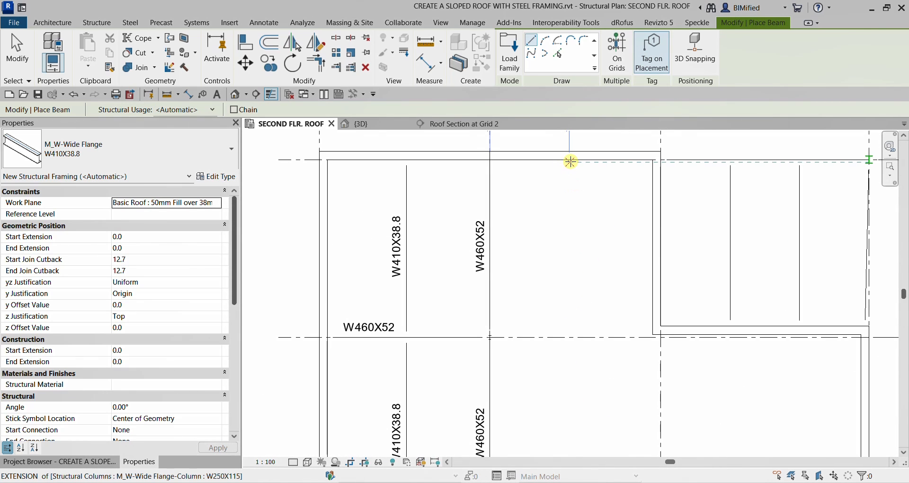
scroll(571, 221, "down", 3)
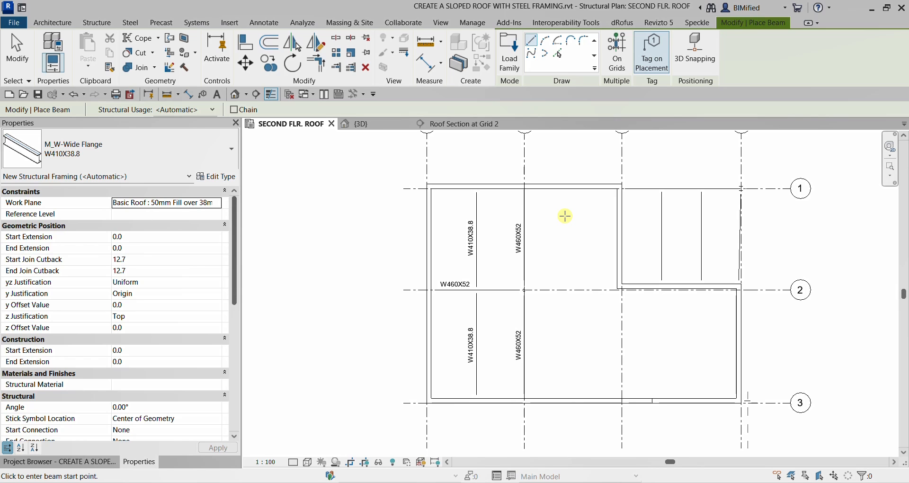
scroll(566, 217, "down", 2)
left_click(18, 52)
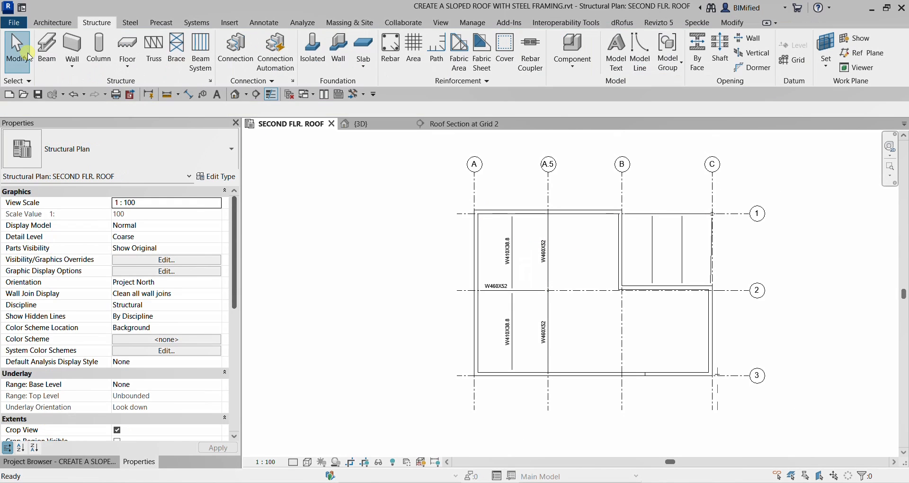
Mirror a copy of both W410X38.8 beams about the W460X52 beam on grid A.5 and clear the selection
scroll(523, 284, "up", 2)
left_click(502, 265)
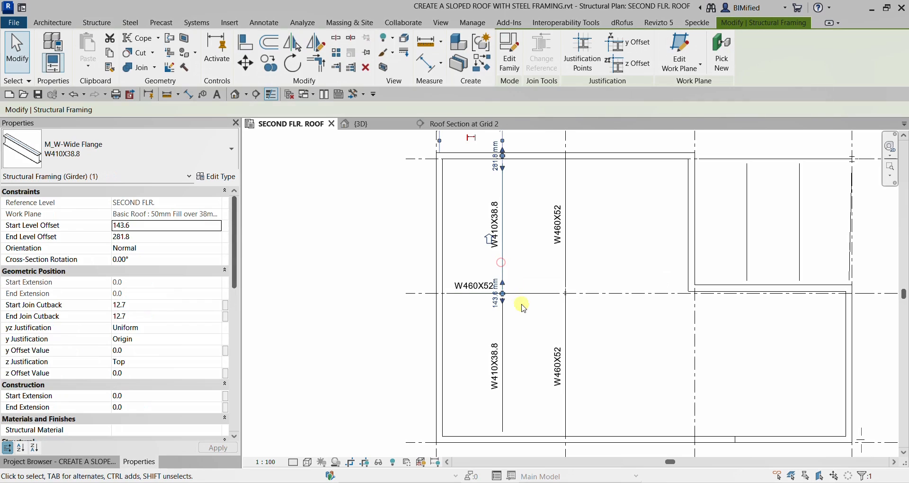
left_click(507, 331, "ctrl")
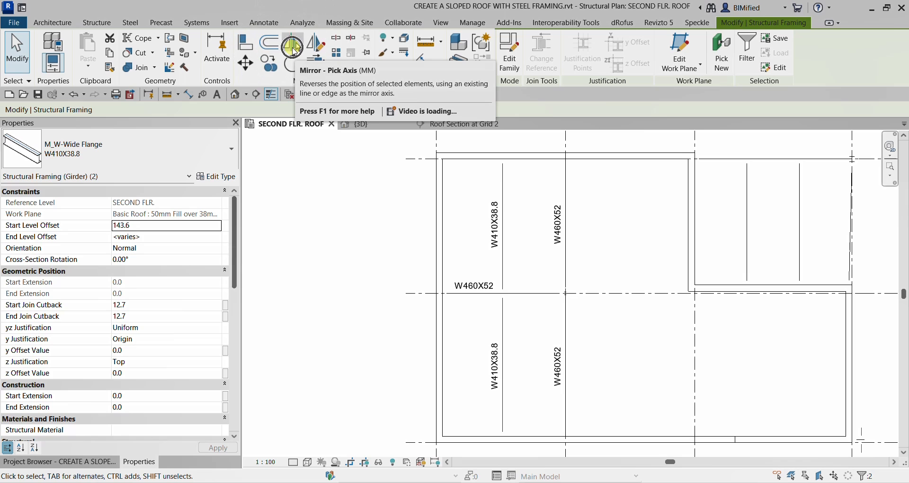
left_click(294, 49)
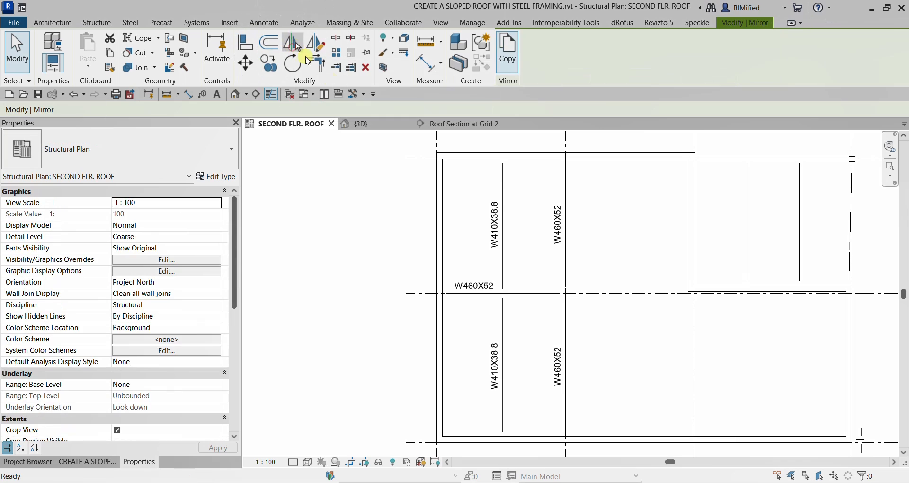
left_click(568, 263)
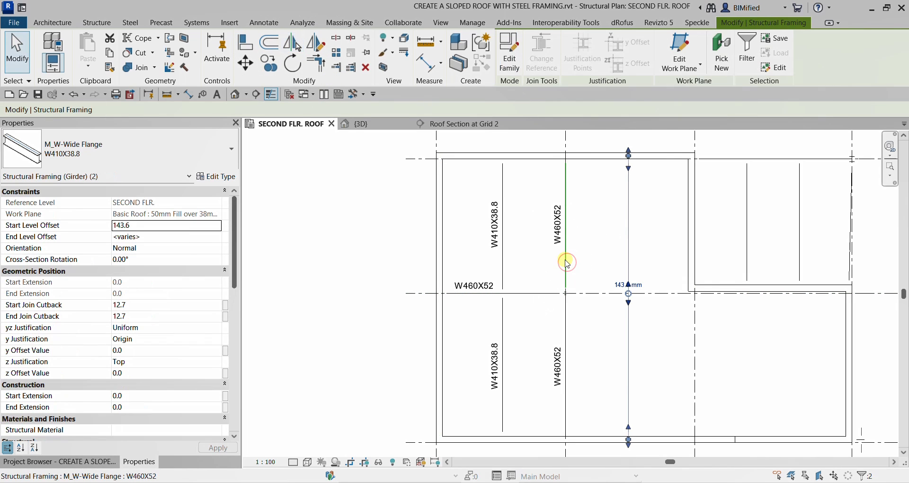
left_click(25, 54)
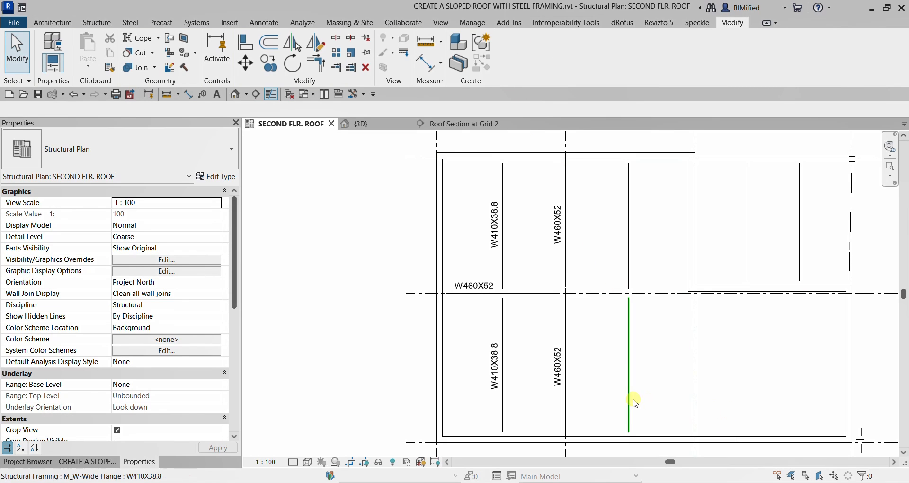
Copy the W410X38.8 beam between grids A.5 and B, south of grid 2, 3600 mm towards grid C with multiple copying enabled
middle_click_drag(648, 353, 621, 350)
key("ctrl")
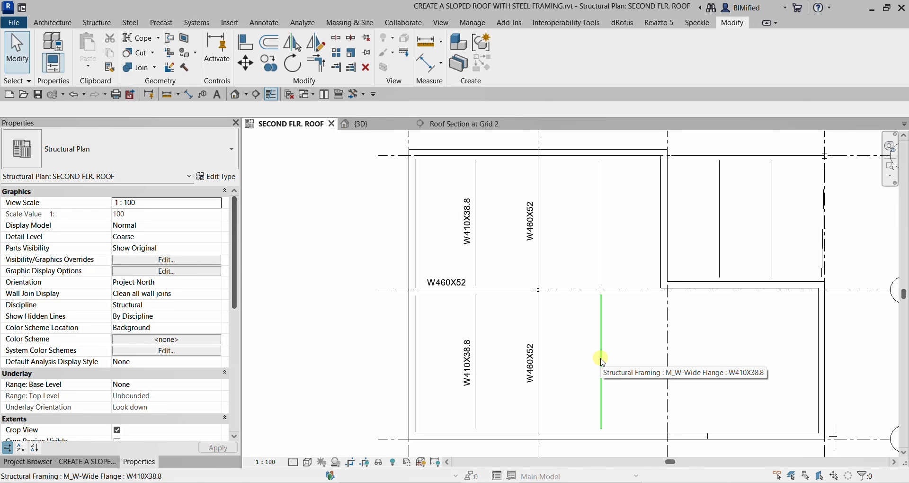
key("ctrl")
key("ctrl")
left_click(601, 359)
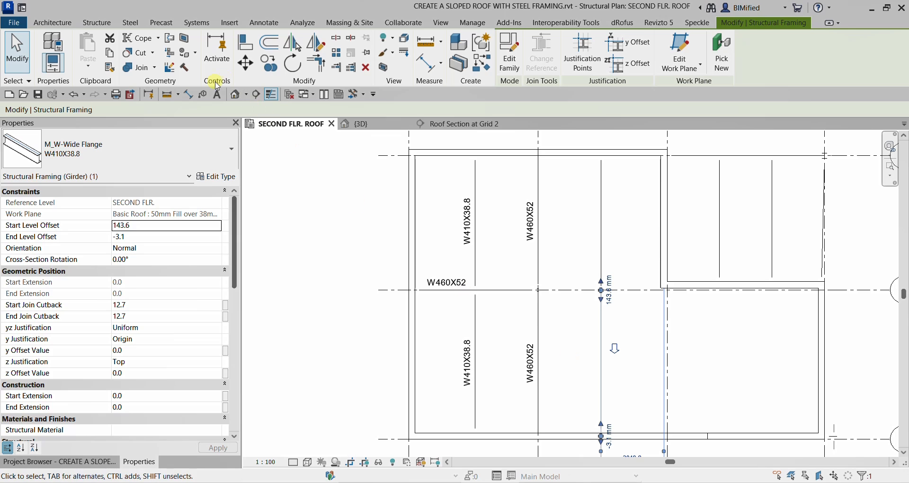
key("ctrl")
left_click(280, 71)
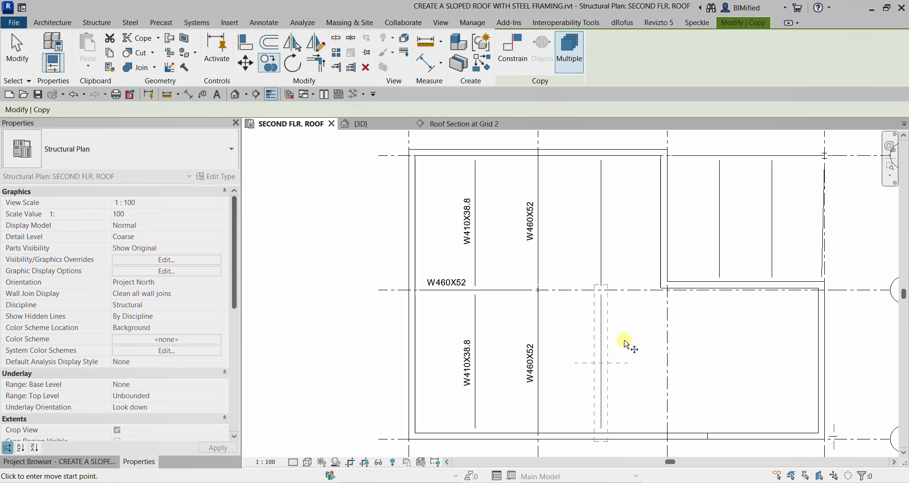
left_click(602, 344)
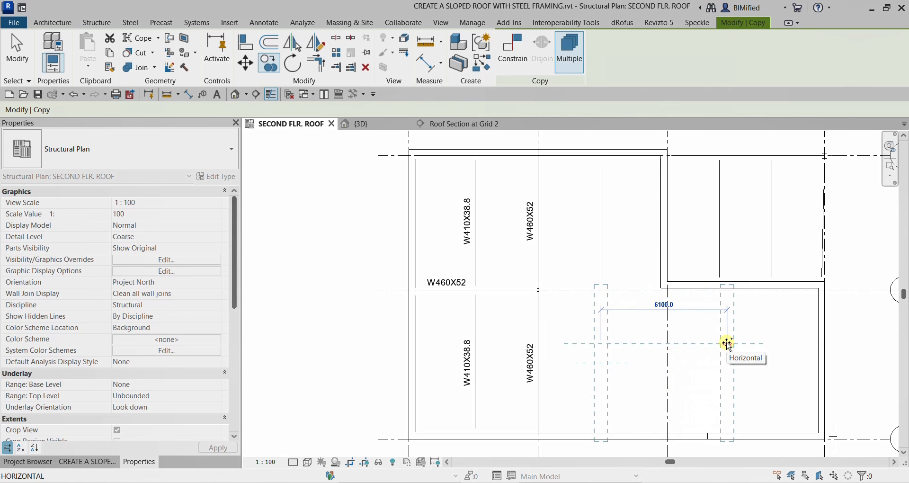
type("36")
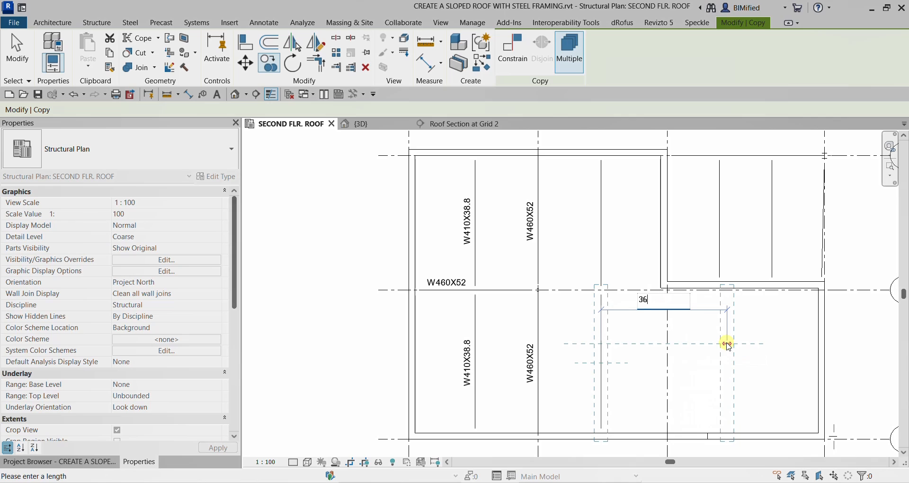
type("00")
key("Return")
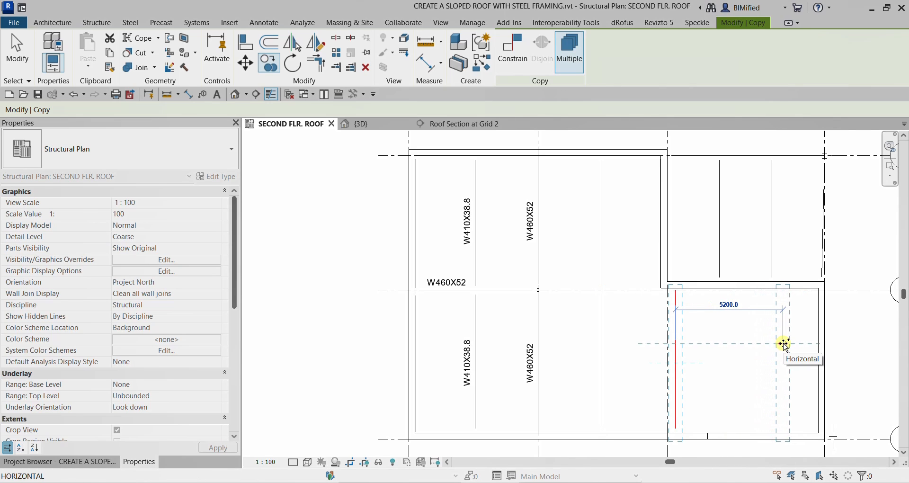
Place a second copy of the W410X38.8 beam another 3600 mm towards grid C and end the copying
type("36")
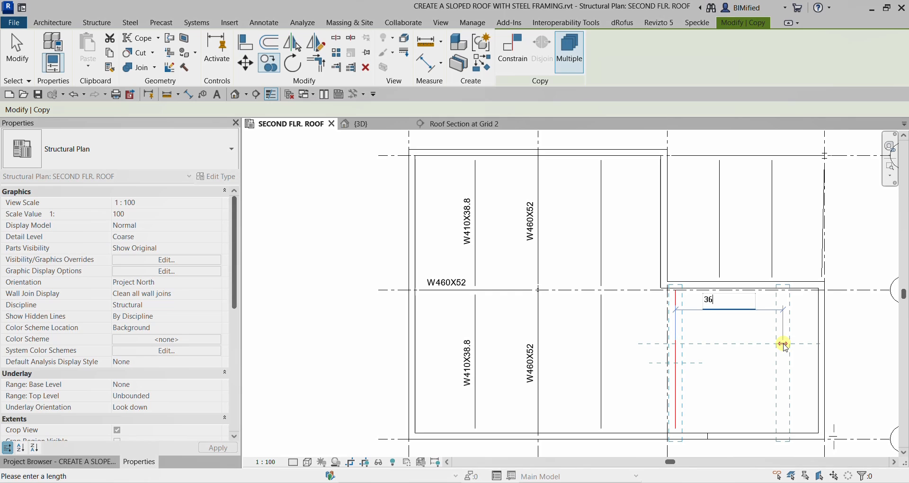
type("00")
key("Return")
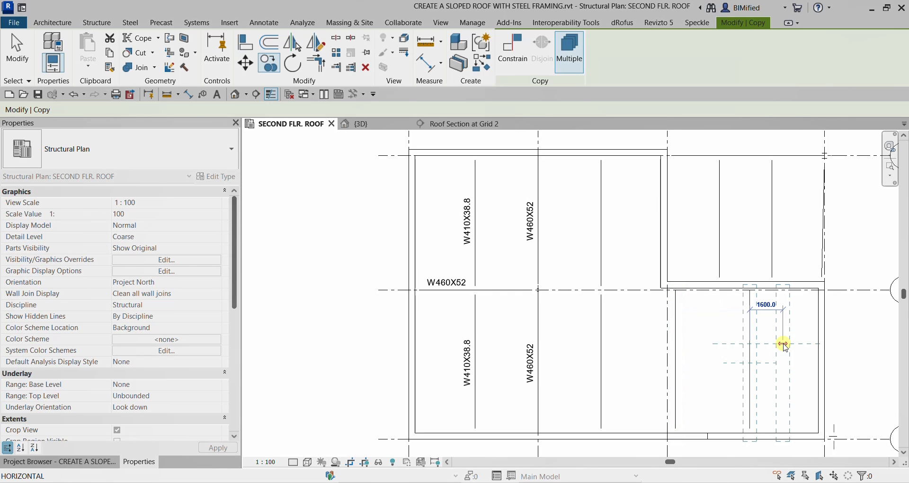
left_click(17, 50)
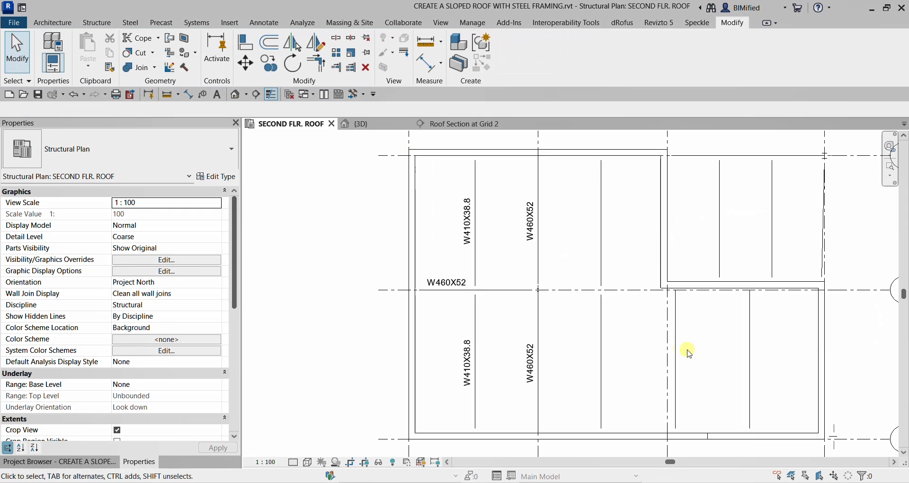
Examine the roof framing in the 3D view from below and along the outside walls
scroll(686, 349, "down", 3)
scroll(707, 359, "up", 2)
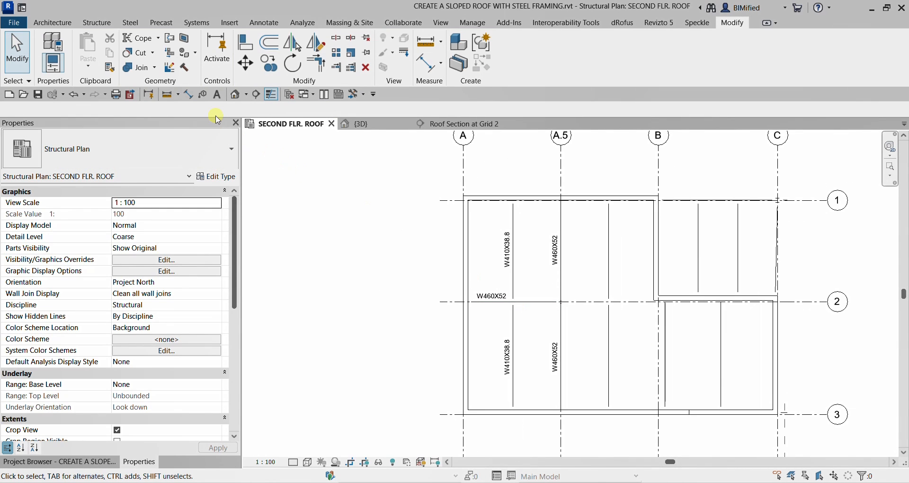
left_click(235, 96)
middle_click_drag(590, 365, 580, 23, "shift")
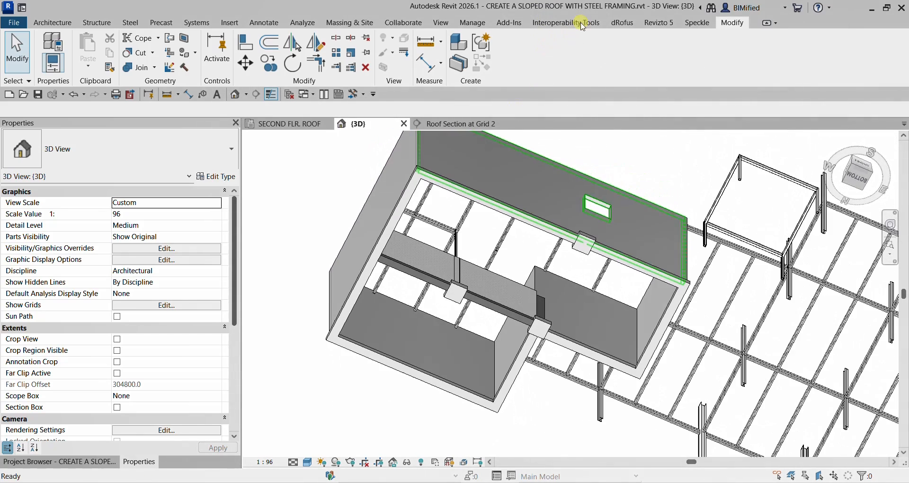
scroll(481, 246, "up", 2)
middle_click_drag(491, 235, 433, 419, "shift")
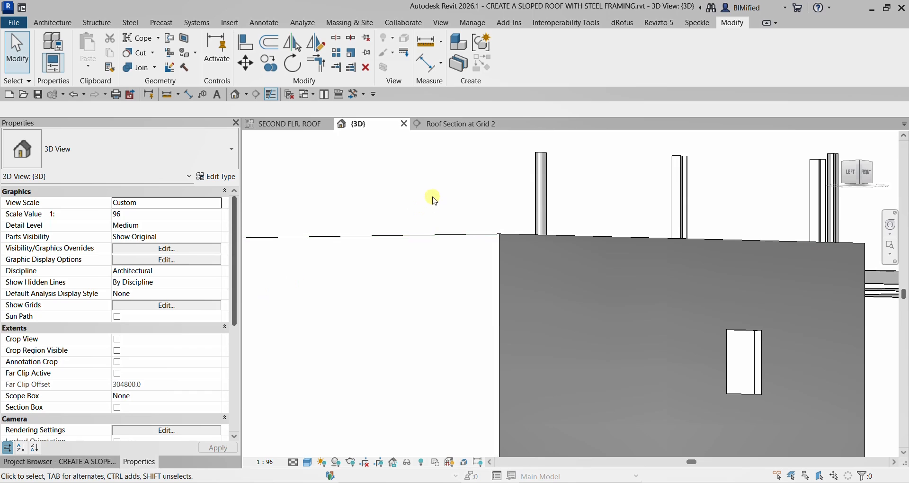
In the Roof Section at Grid 2 view, set the cut W460X52 girder's cross-section rotation to 1.19°
left_click(460, 127)
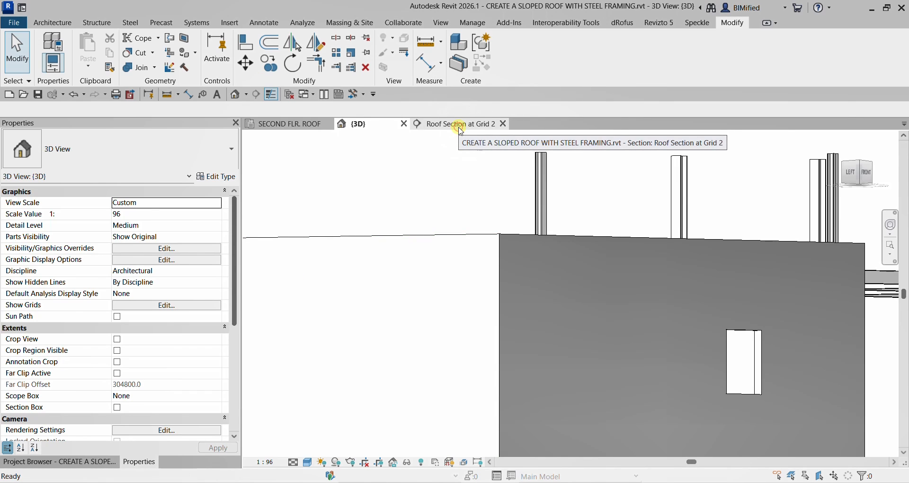
scroll(507, 372, "up", 3)
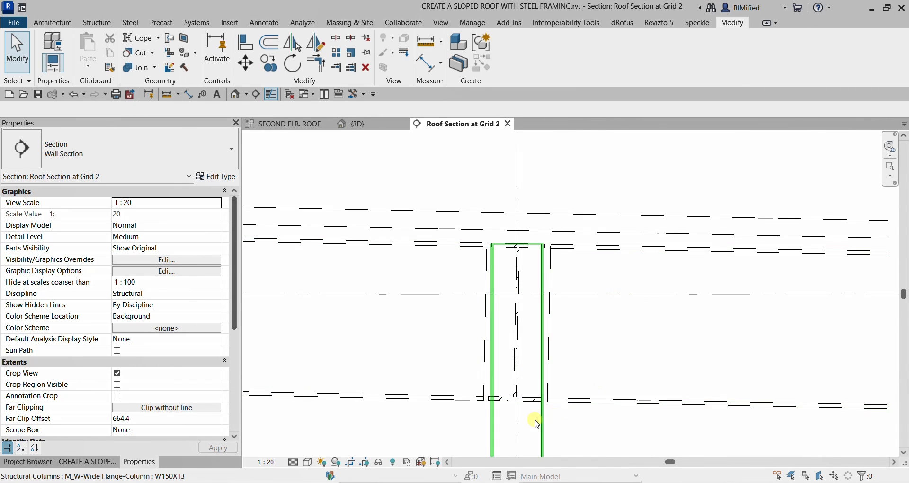
scroll(530, 407, "up", 3)
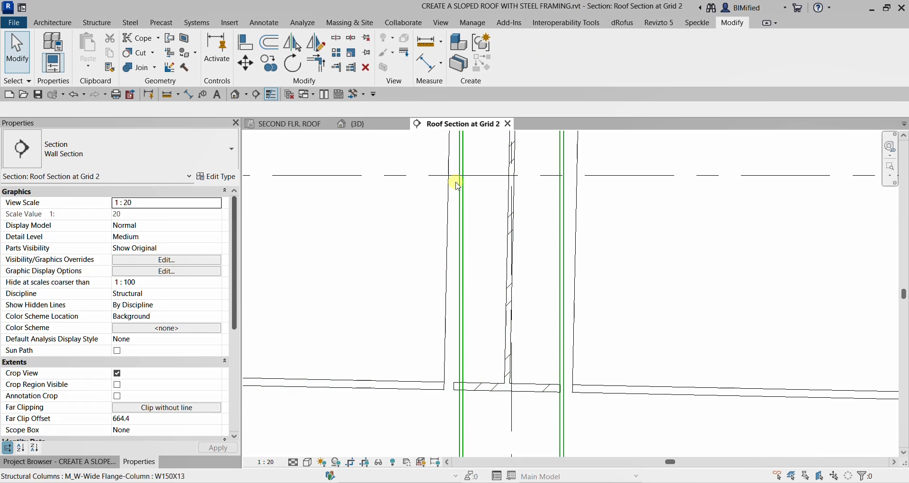
left_click(514, 386)
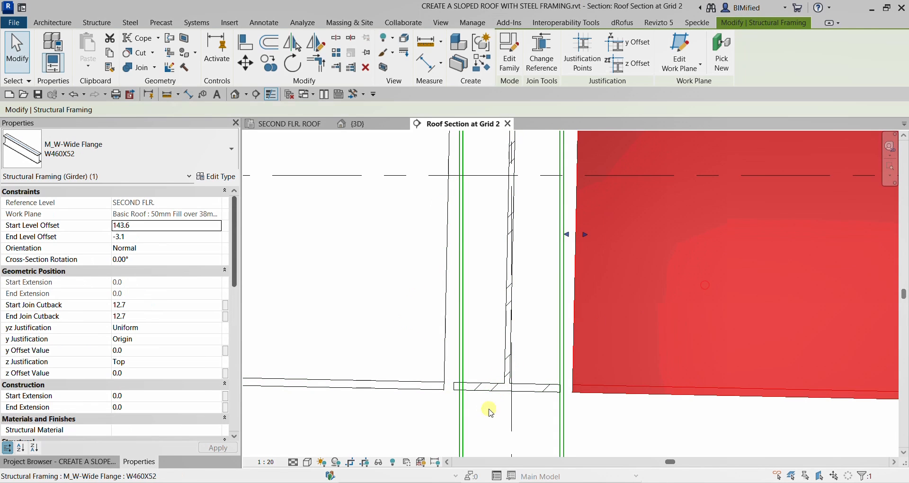
left_click(527, 389)
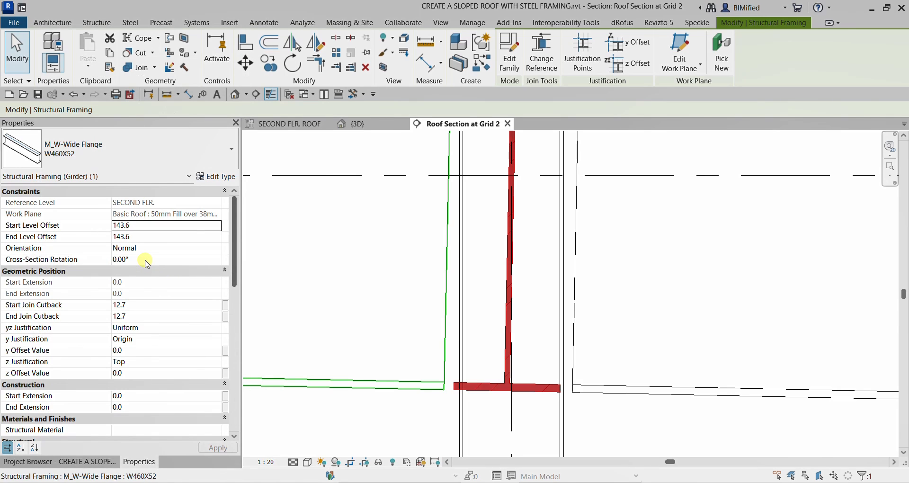
left_click(147, 264)
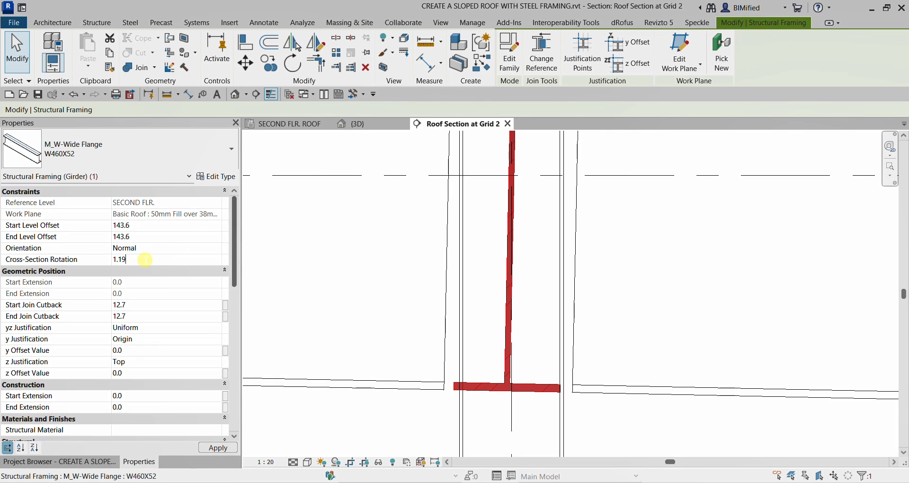
left_click(218, 447)
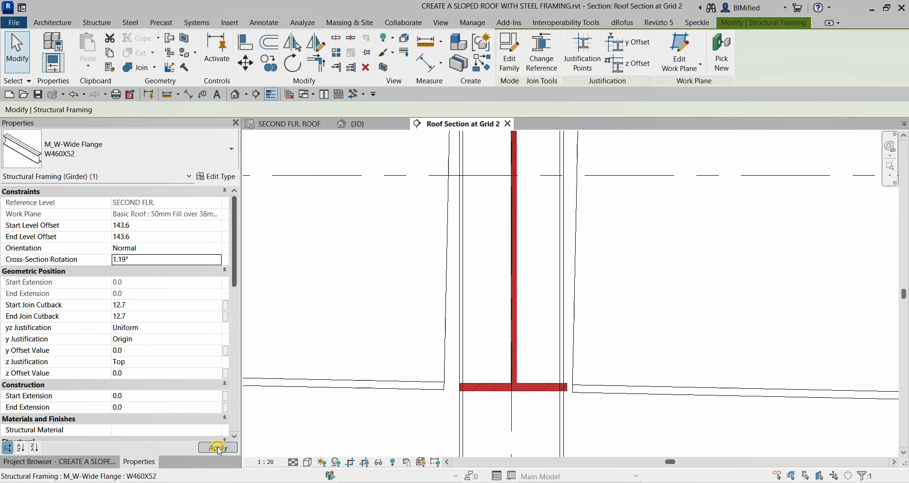
scroll(514, 356, "down", 1)
middle_click_drag(552, 278, 560, 330)
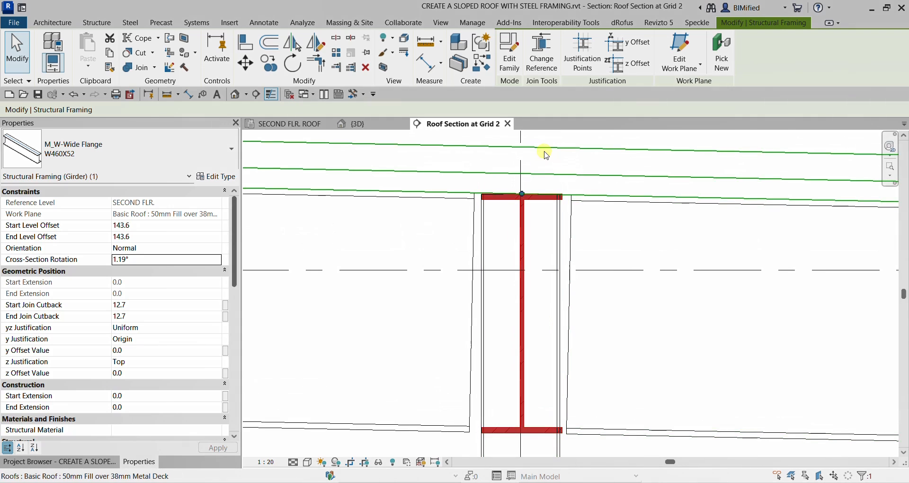
Move the rotated W460X52 girder horizontally from its top-flange centre point onto the grid 2 line and clear the selection
scroll(511, 185, "up", 2)
scroll(523, 255, "up", 1)
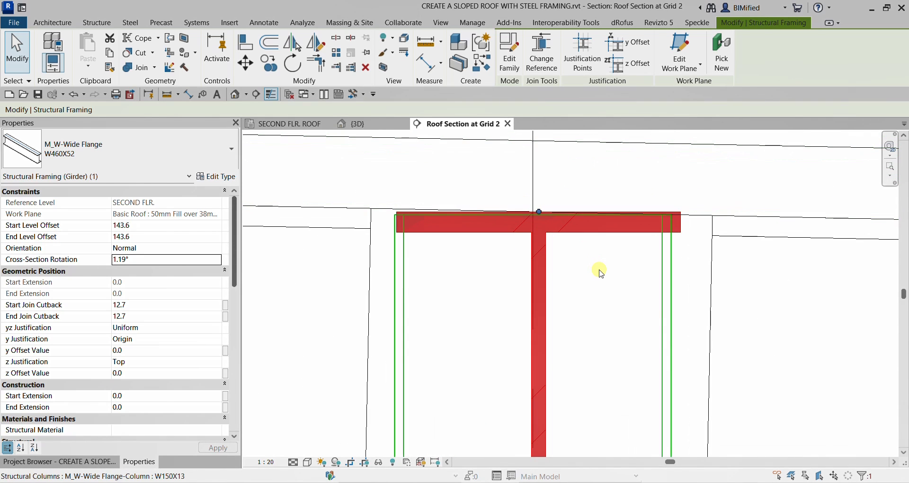
scroll(534, 229, "up", 1)
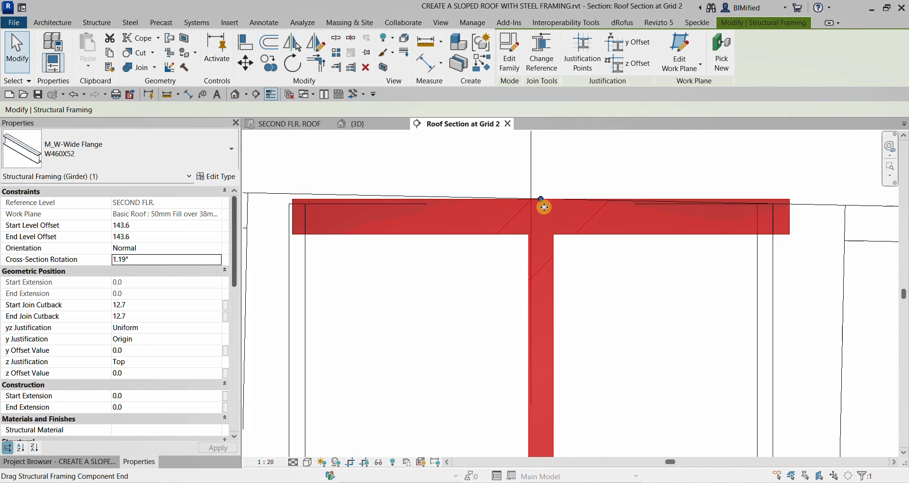
left_click(552, 247)
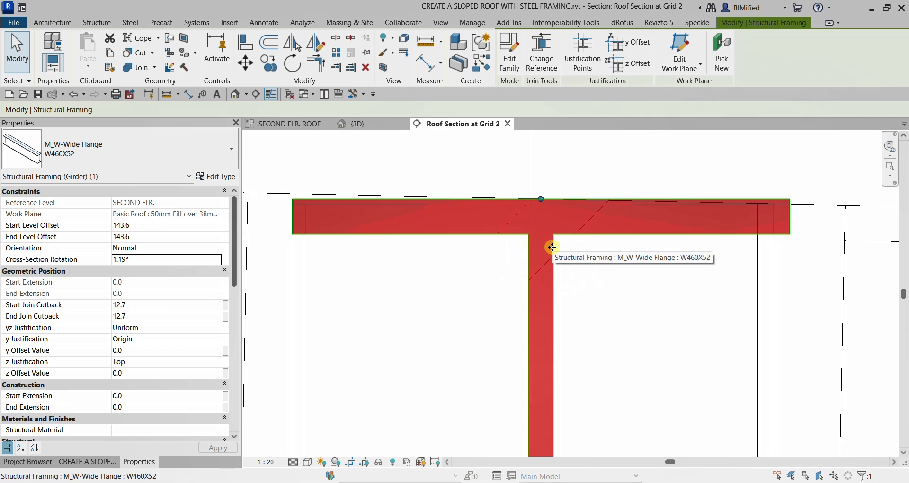
left_click(552, 247)
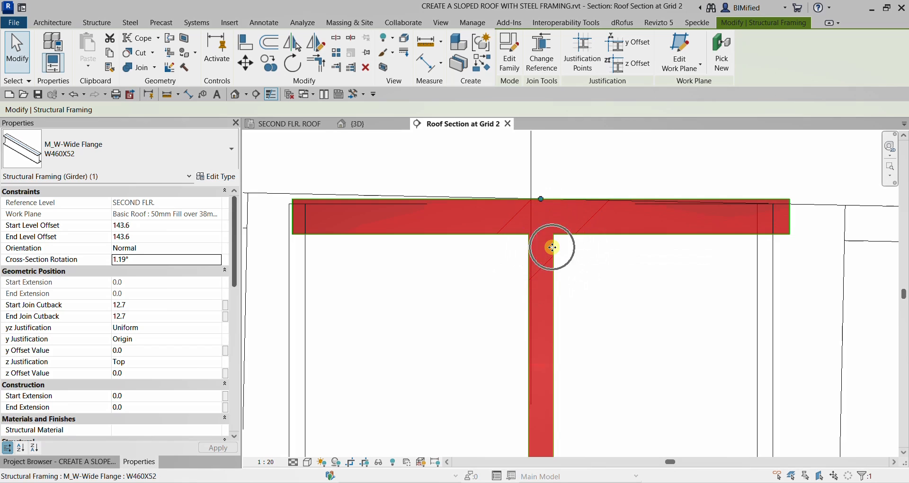
left_click(245, 64)
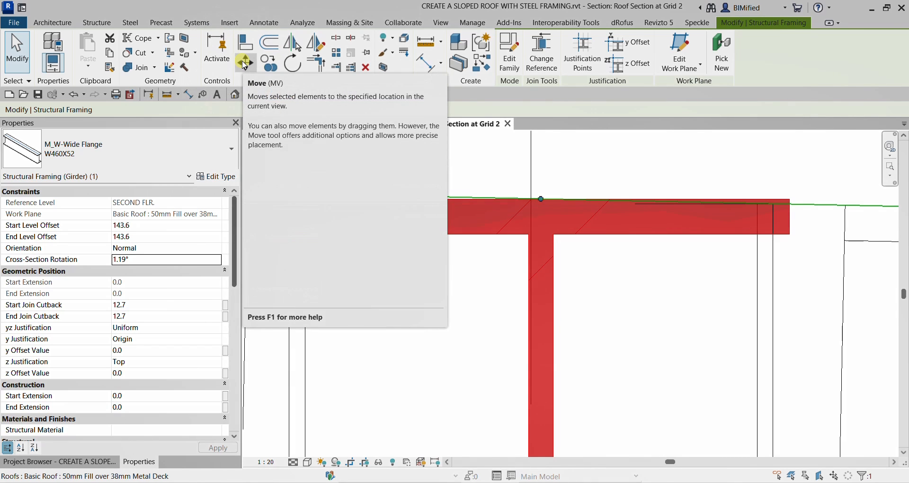
left_click(245, 64)
scroll(540, 230, "up", 3)
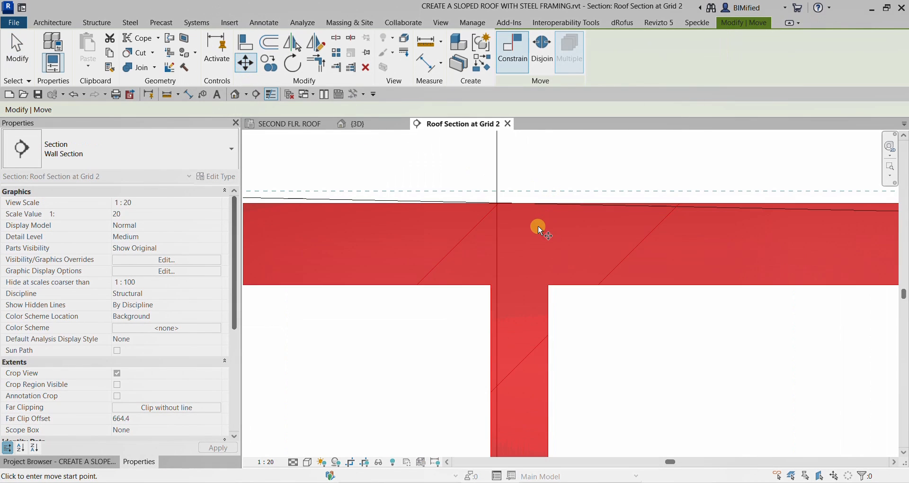
left_click(521, 204)
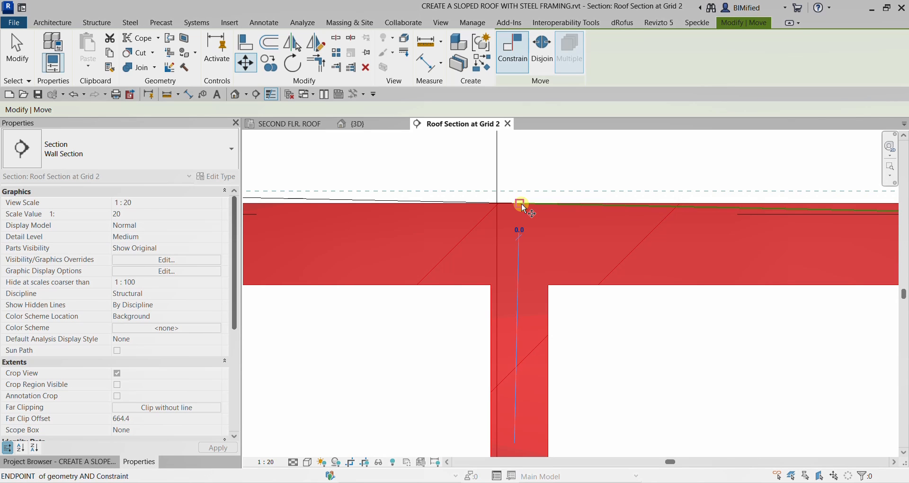
left_click(498, 204)
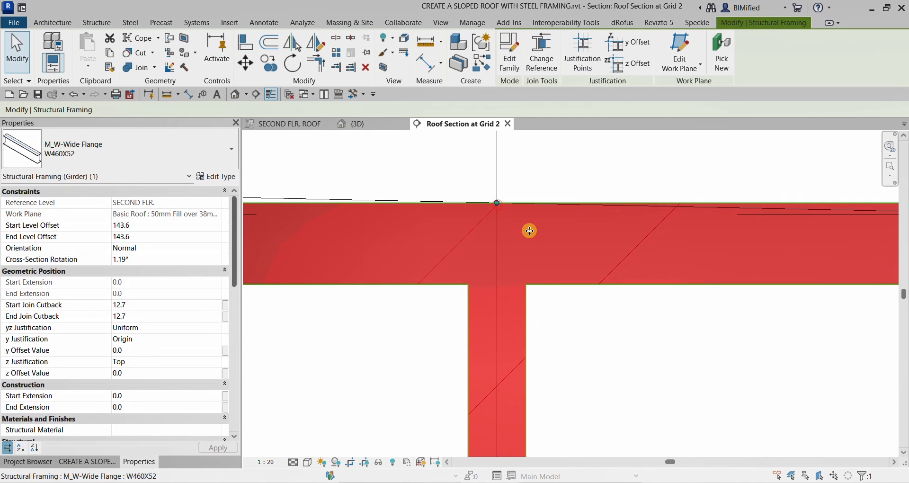
scroll(534, 232, "down", 3)
scroll(534, 233, "down", 3)
scroll(672, 295, "up", 6)
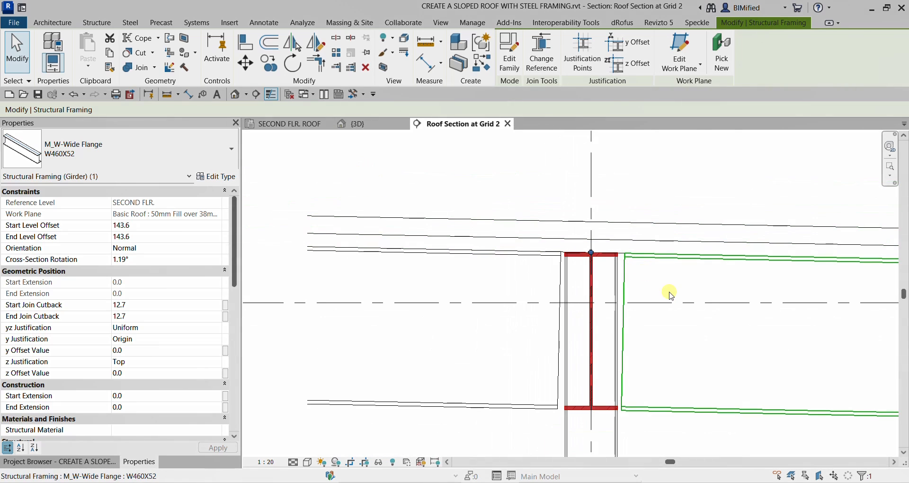
left_click(17, 49)
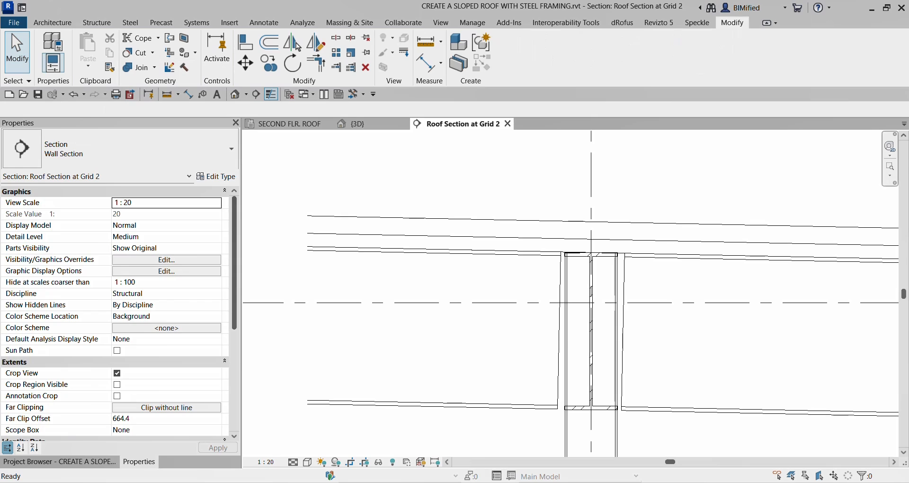
scroll(642, 279, "down", 1)
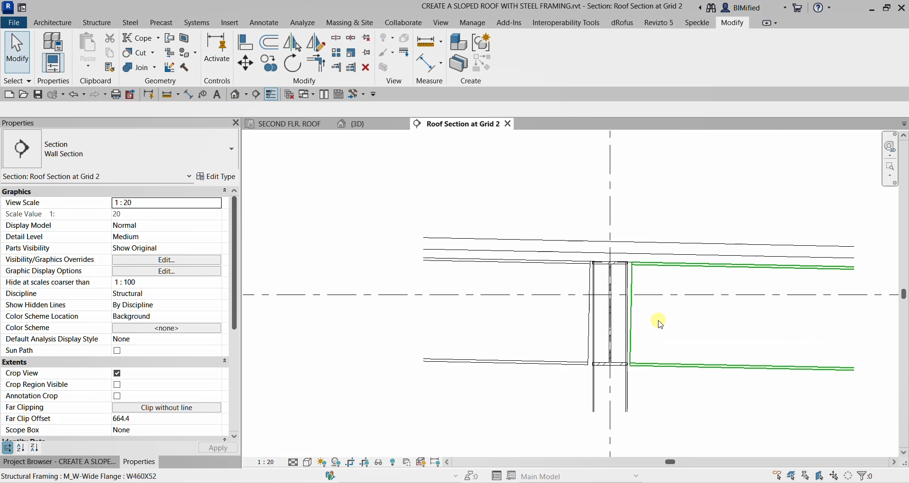
Set the detail level of the SECOND FLR. ROOF plan to Fine
left_click(300, 125)
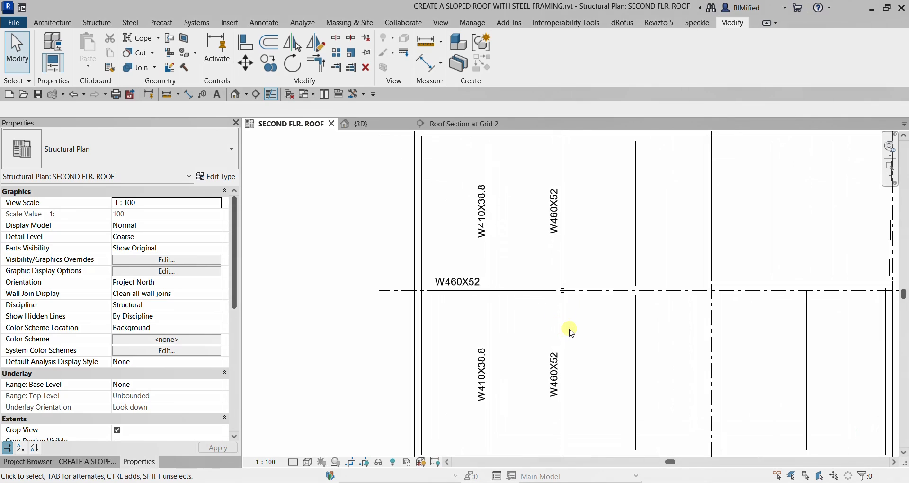
left_click(570, 327)
left_click(642, 331)
left_click(301, 463)
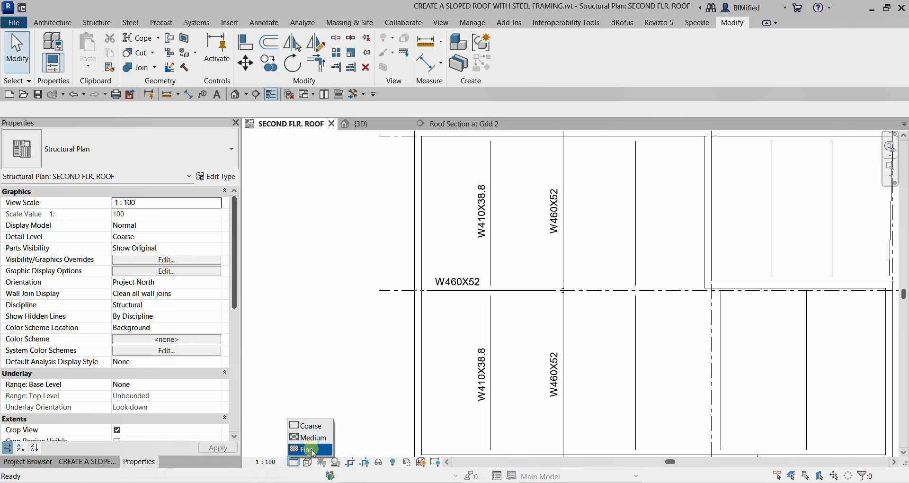
left_click(307, 450)
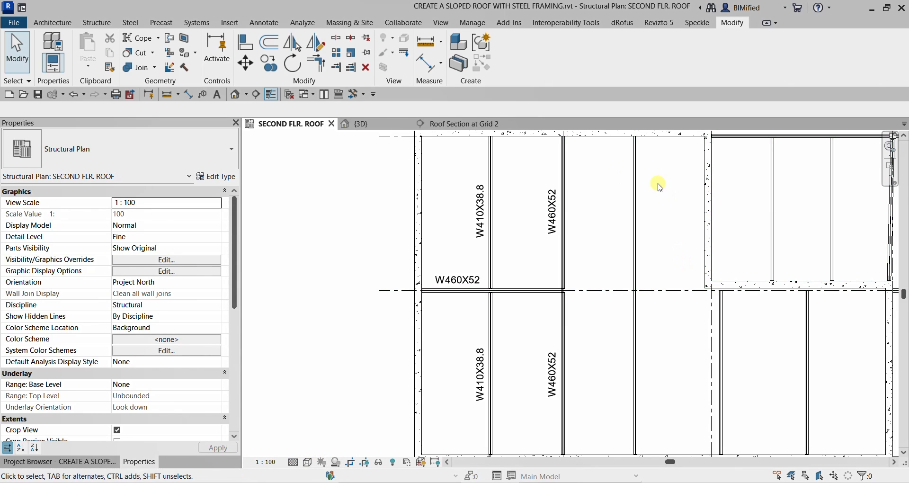
scroll(632, 315, "down", 3)
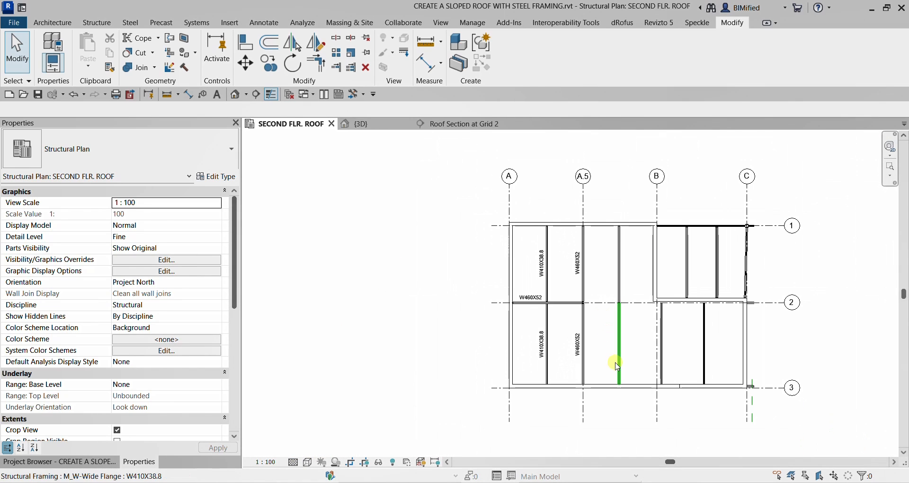
Set the detail level of the SECOND FLR. ROOF plan to Coarse
scroll(561, 304, "up", 3)
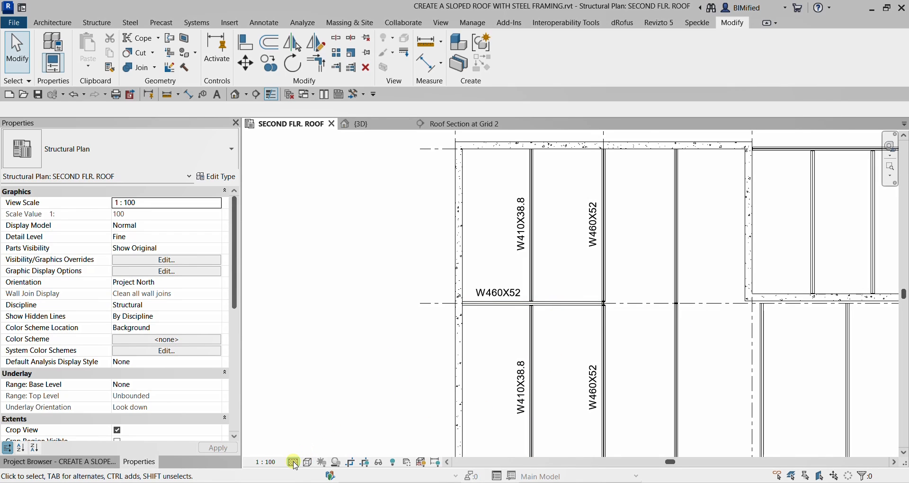
left_click(295, 464)
left_click(312, 428)
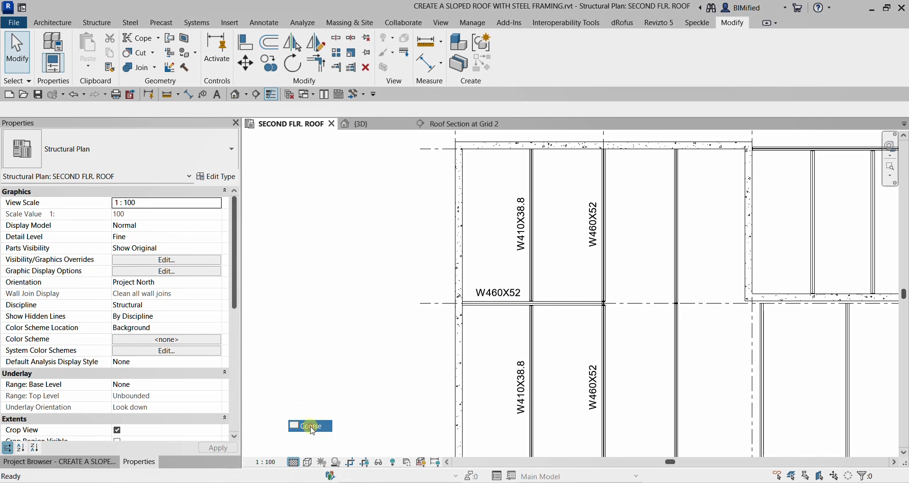
scroll(635, 316, "down", 1)
middle_click_drag(653, 323, 578, 329)
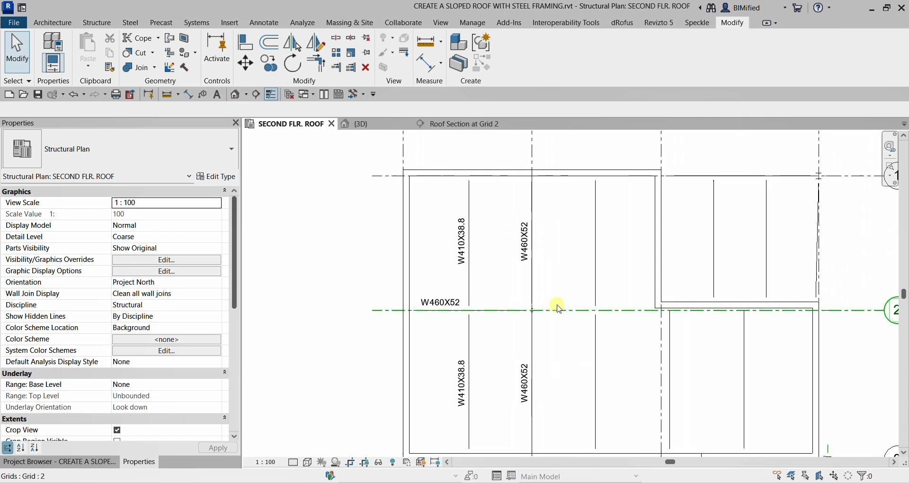
Create a similar W460X52 girder along grid 2 from the column at grid A.5 to grid B, then end beam placement
scroll(558, 306, "up", 3)
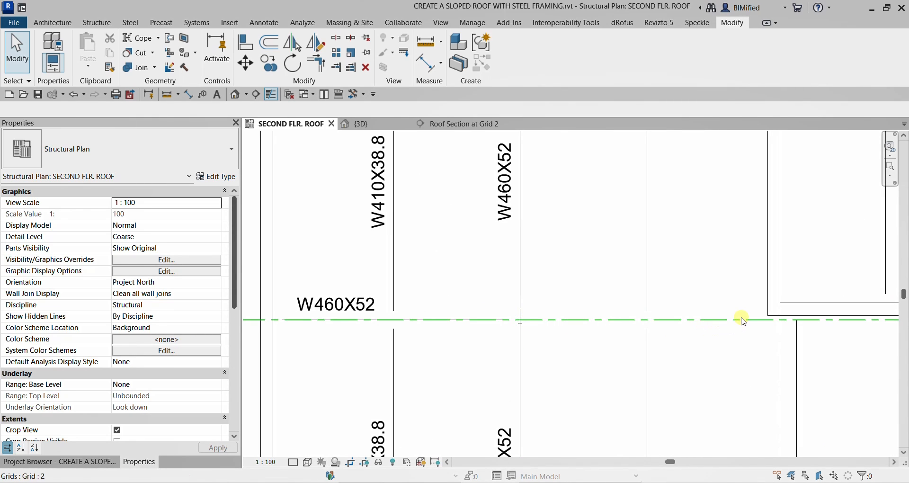
scroll(541, 331, "down", 3)
scroll(478, 328, "up", 3)
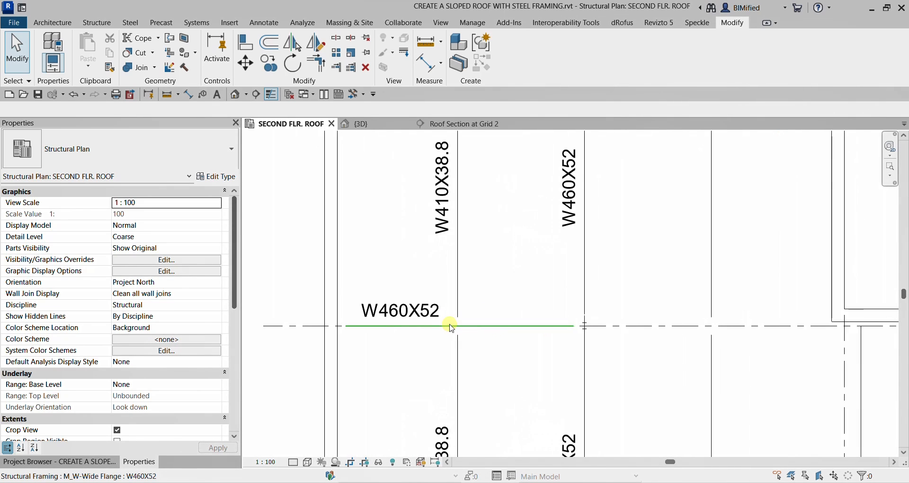
scroll(451, 325, "up", 1)
left_click(491, 327)
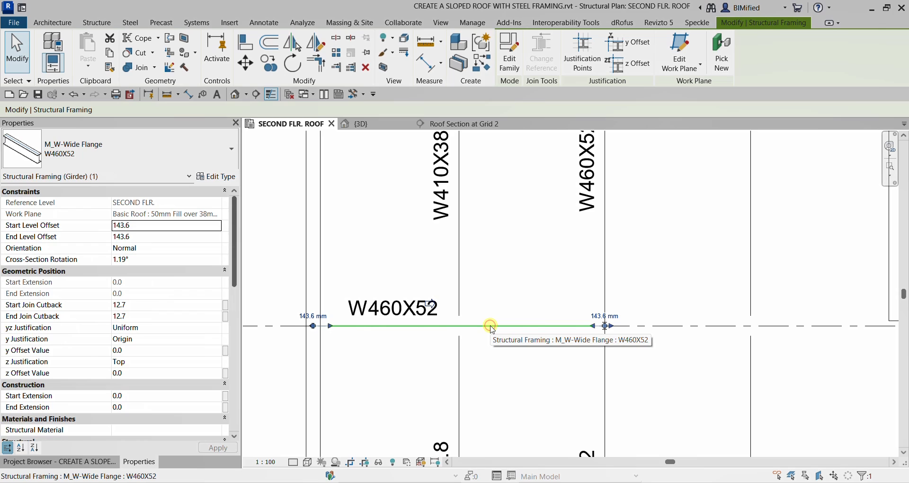
right_click(493, 327)
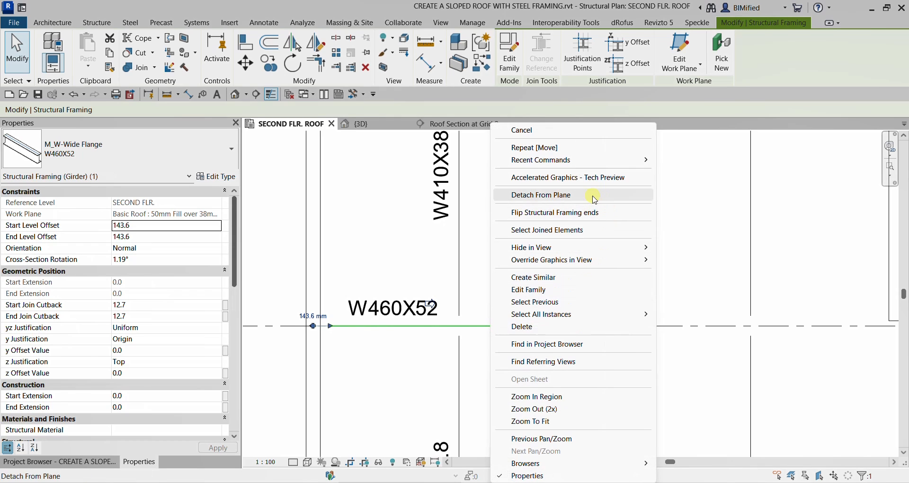
left_click(551, 277)
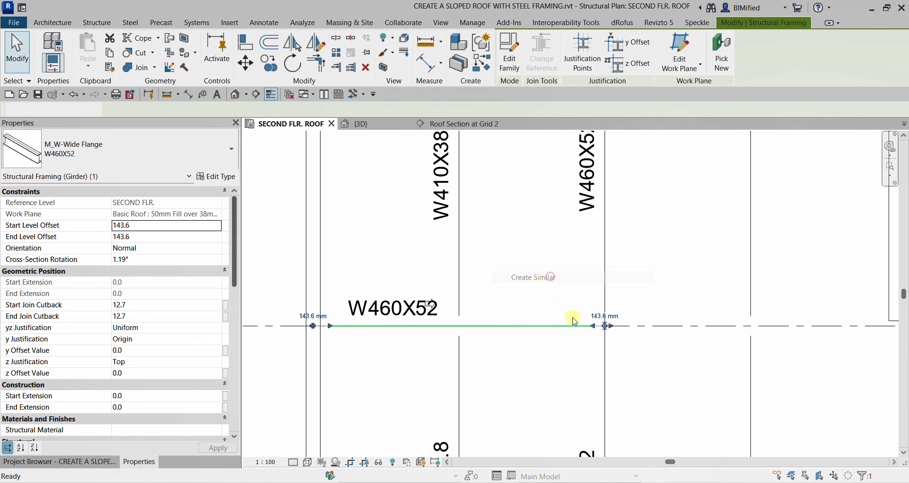
scroll(617, 345, "up", 3)
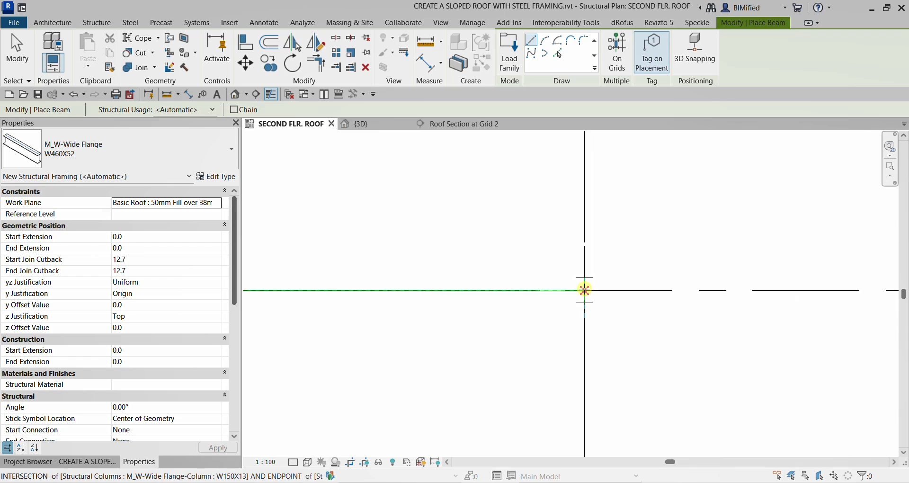
left_click(604, 304)
scroll(638, 328, "down", 3)
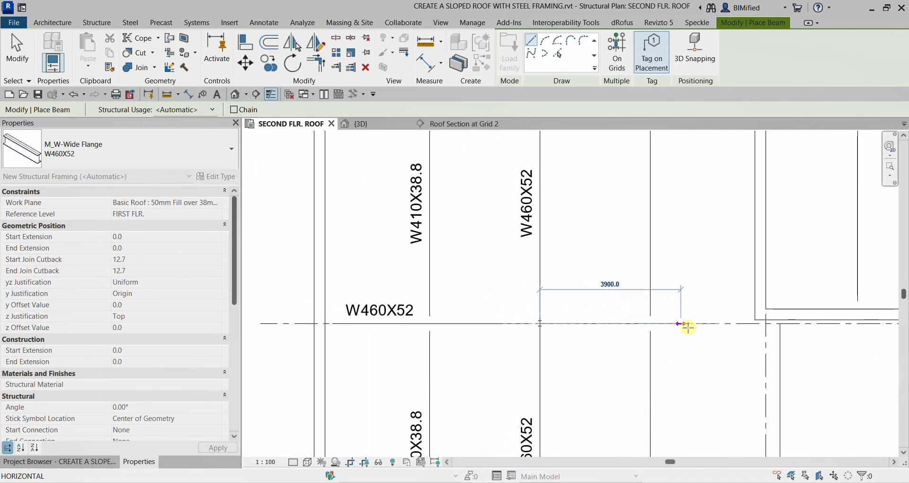
scroll(688, 340, "up", 2)
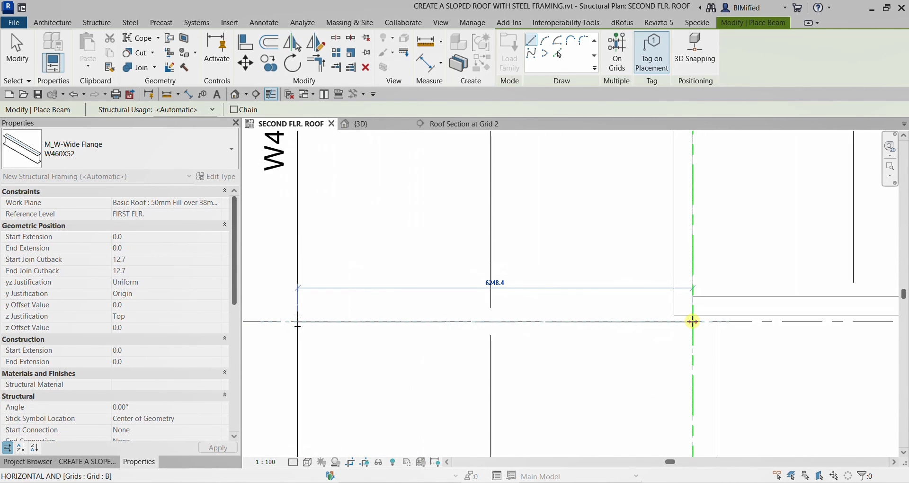
left_click(693, 321)
scroll(413, 301, "down", 3)
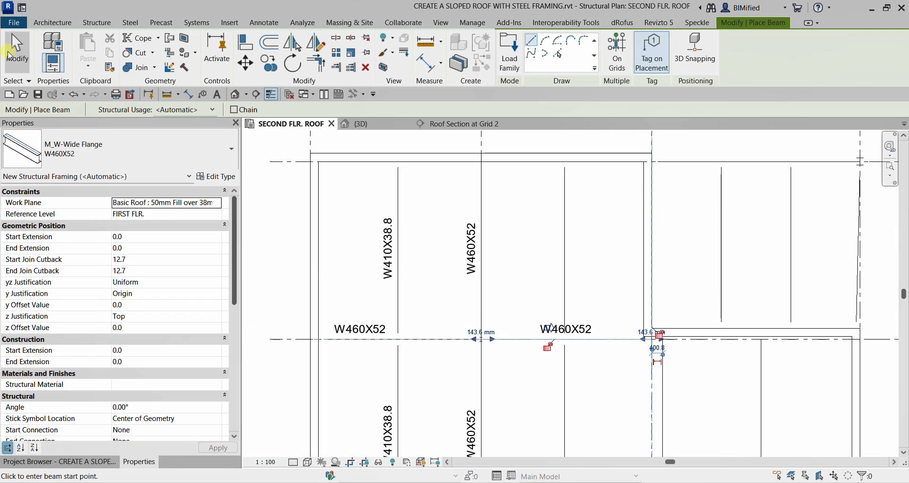
left_click(10, 56)
scroll(567, 359, "down", 3)
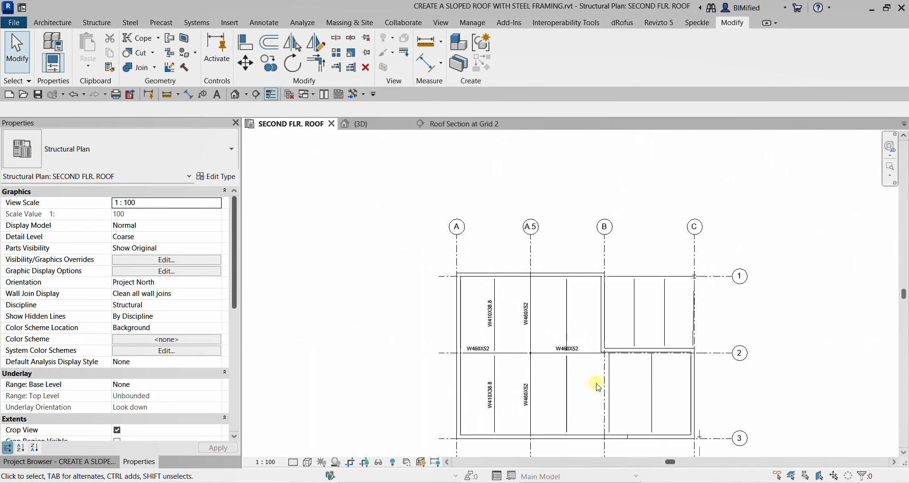
middle_click_drag(599, 388, 560, 333)
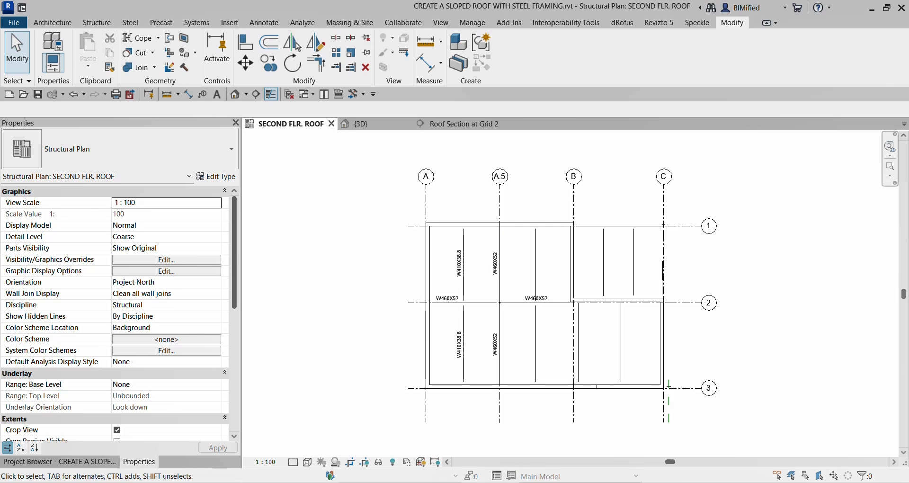
Open the Canopy Elevation view at the canopy frame between grids C.1 and C.9
left_click(81, 463)
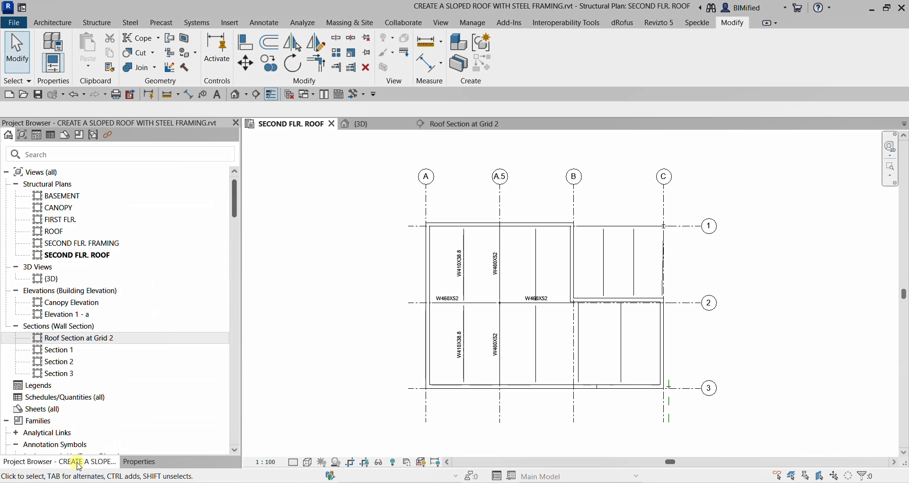
double_click(73, 304)
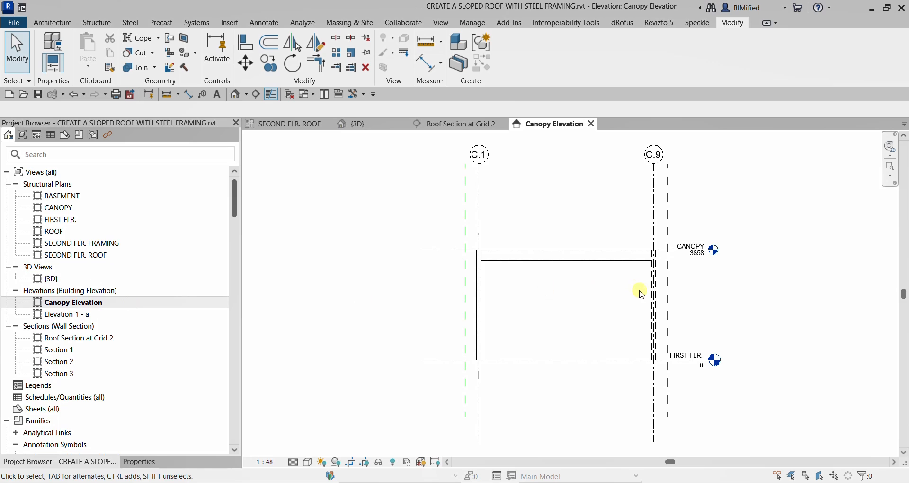
scroll(598, 260, "up", 3)
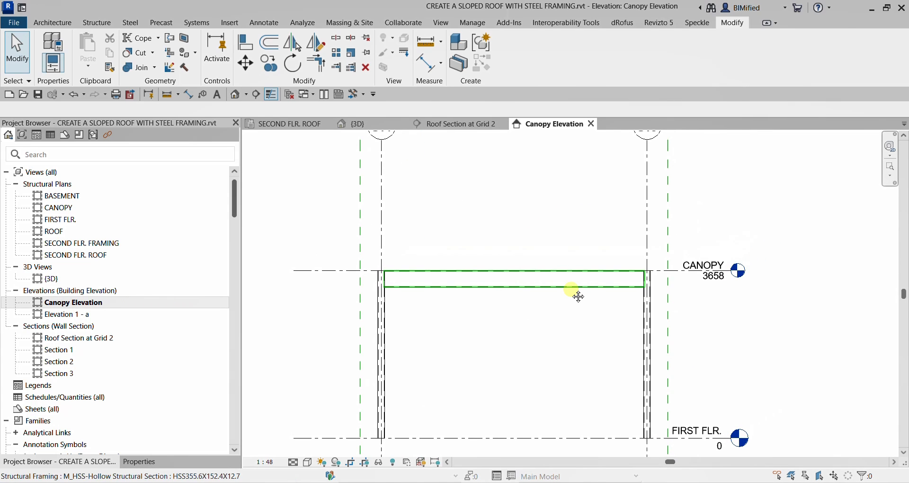
Start a Roof by Extrusion using the named work plane Grid : 4.1
left_click(62, 26)
left_click(219, 69)
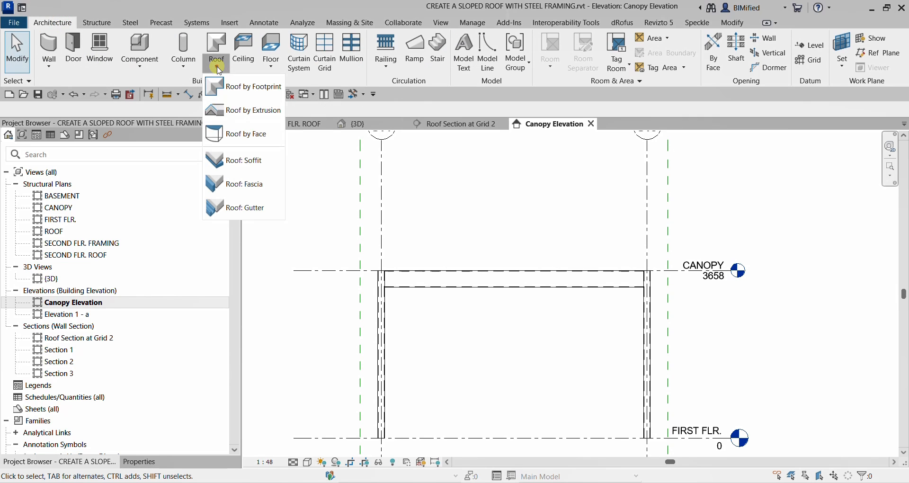
left_click(253, 116)
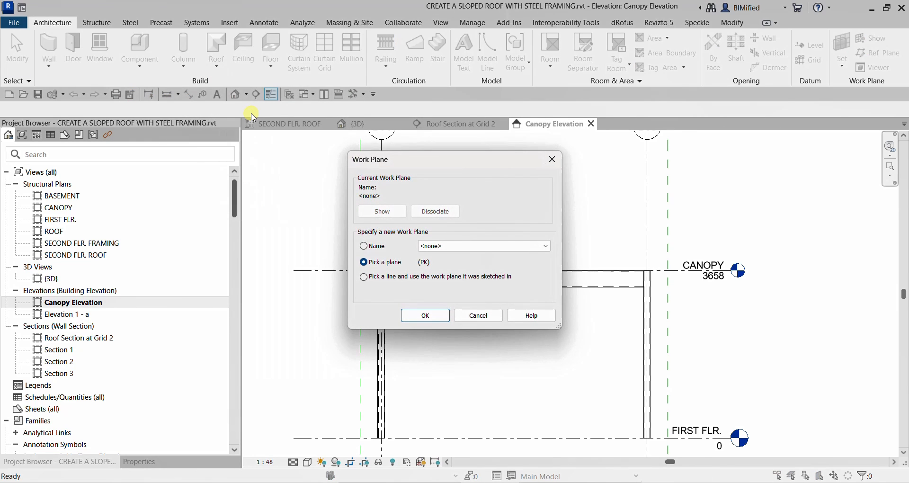
left_click(380, 254)
left_click(380, 254)
left_click(381, 248)
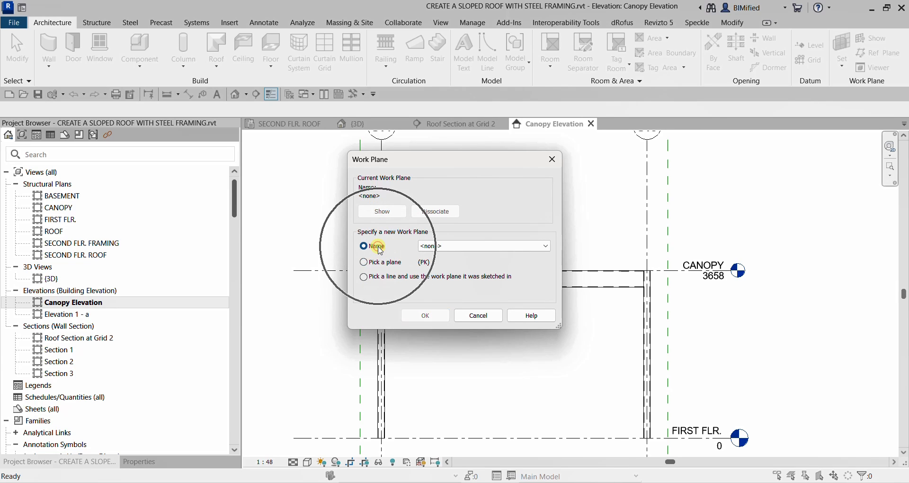
left_click(463, 246)
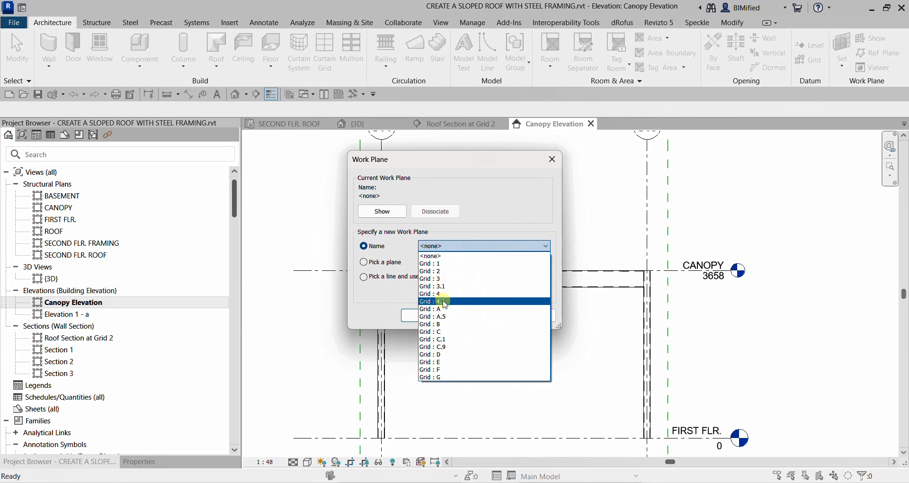
left_click(445, 302)
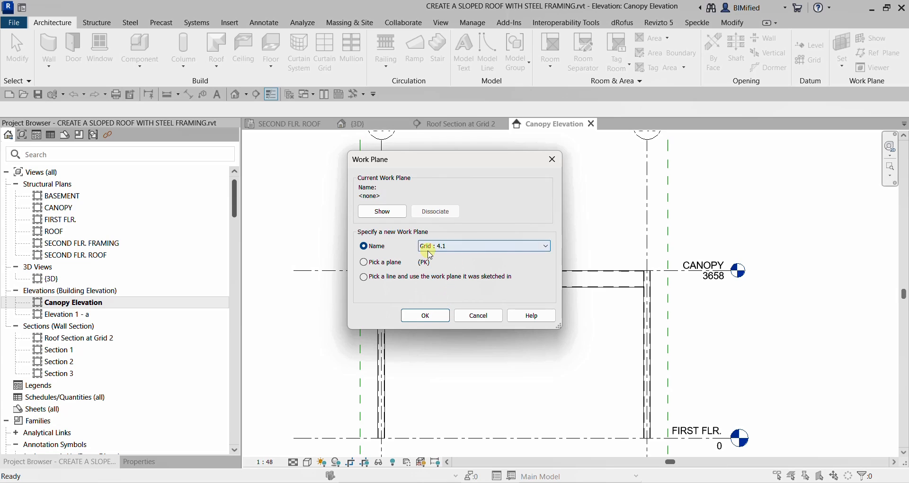
left_click(429, 315)
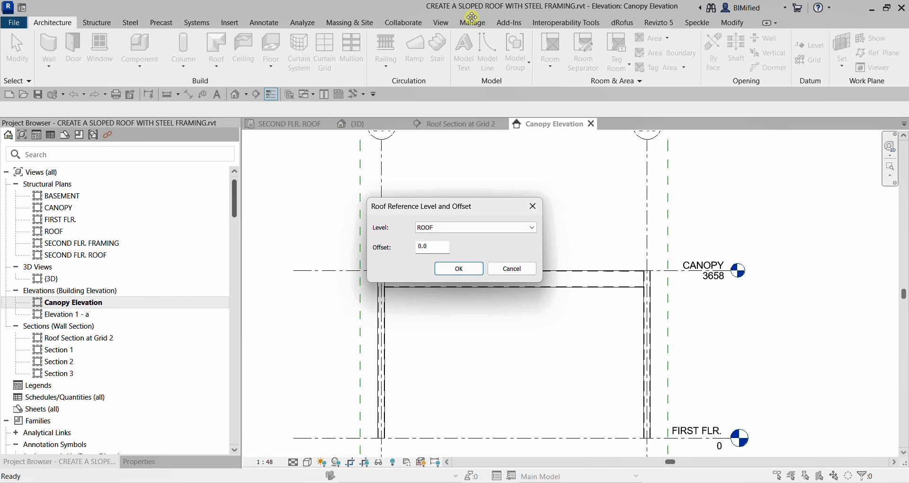
Set the extruded roof's reference level to CANOPY and accept the level settings
left_click(445, 228)
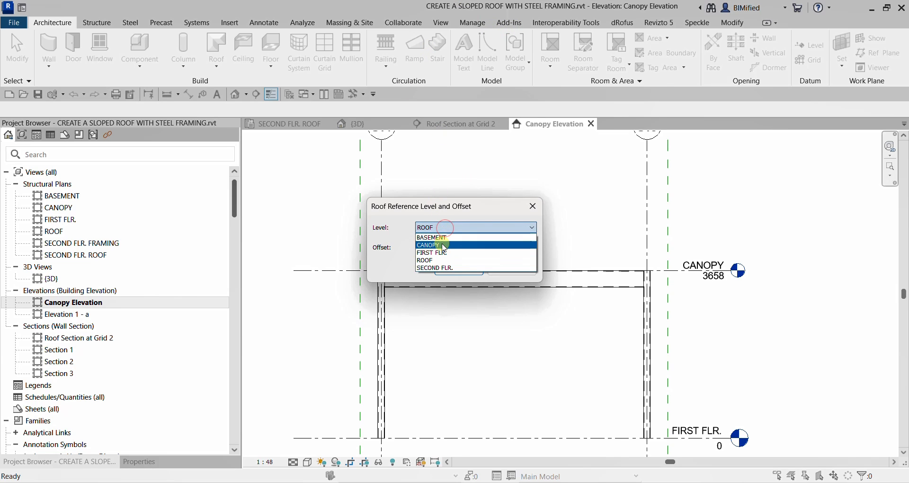
left_click(441, 246)
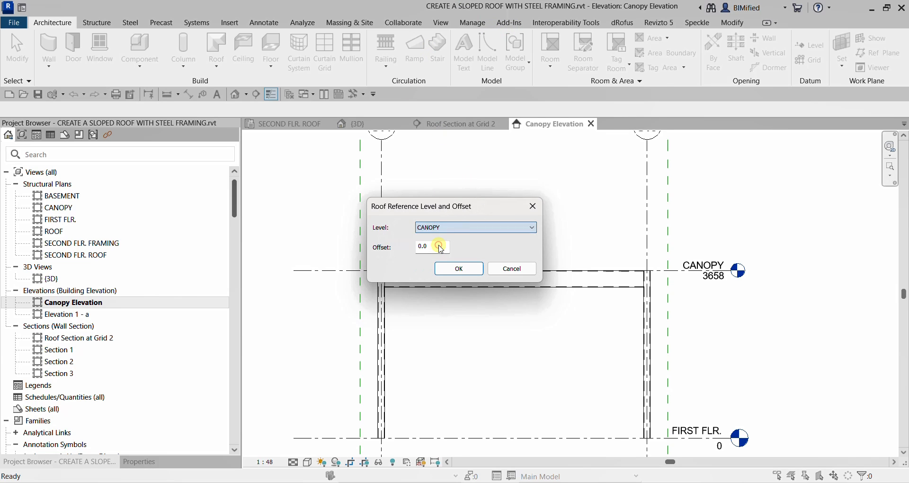
left_click(464, 269)
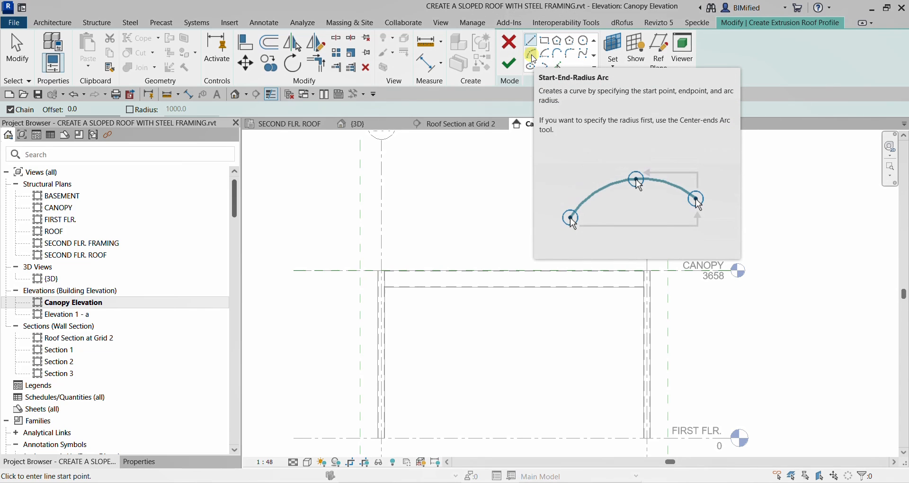
Sketch a start-end-radius arc with a 5000 mm radius, bulging upward between the two outer reference planes at the CANOPY level
left_click(532, 55)
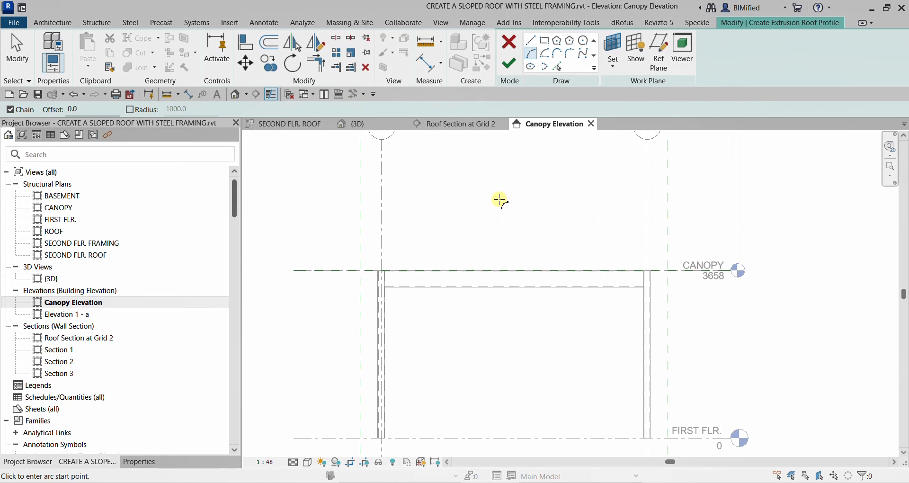
left_click(146, 113)
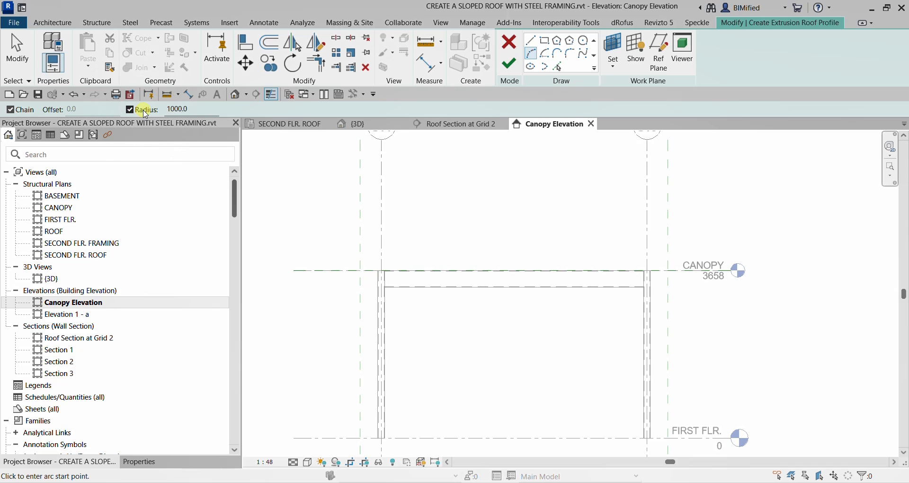
left_click(192, 112)
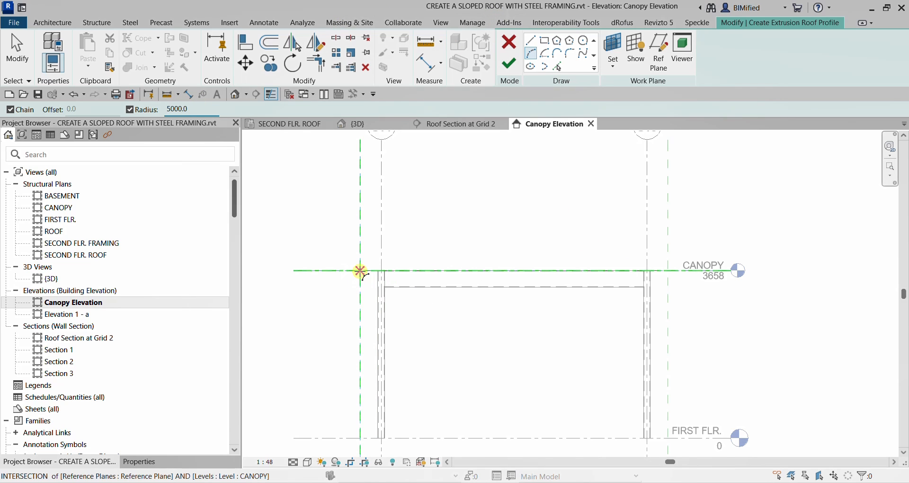
left_click(361, 271)
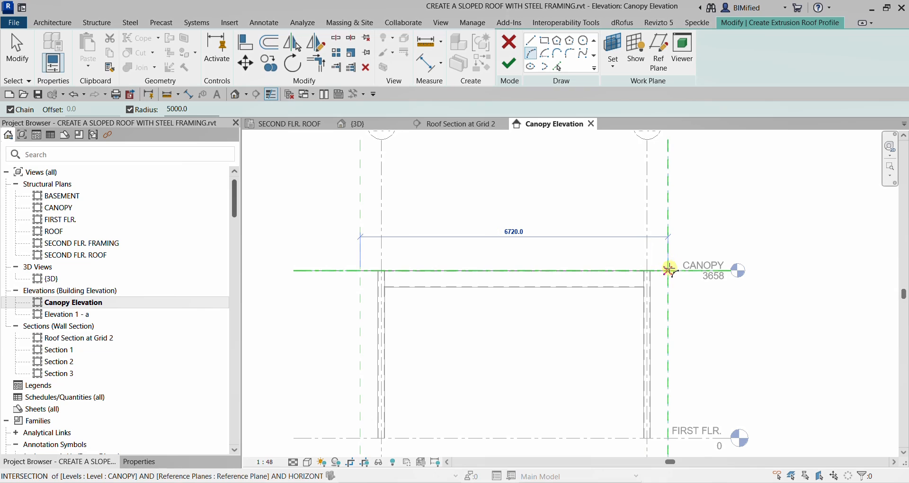
left_click(669, 271)
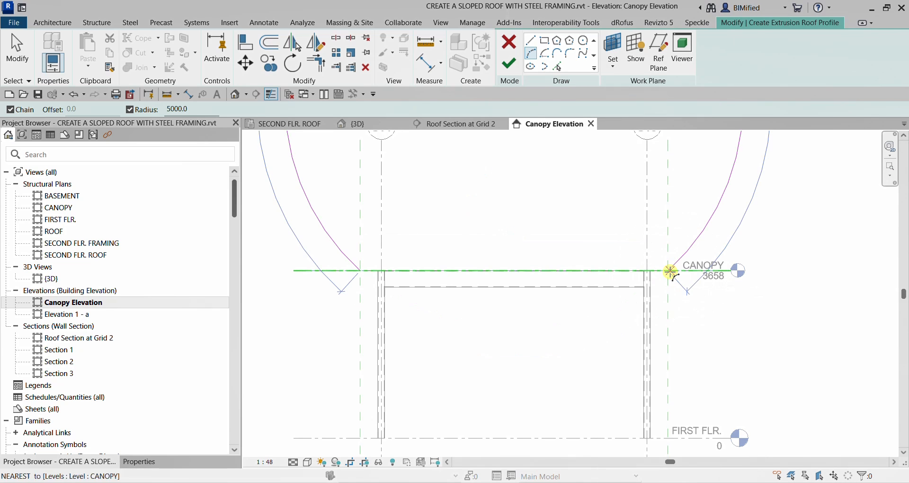
left_click(513, 216)
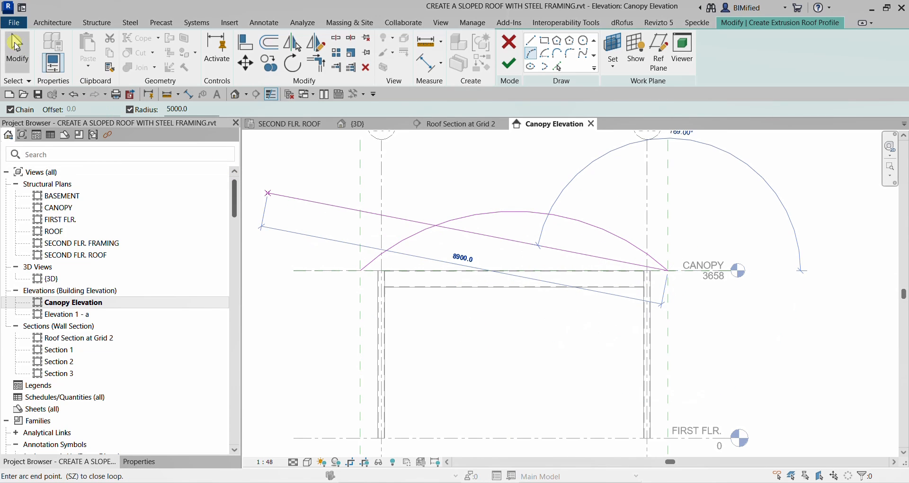
left_click(22, 49)
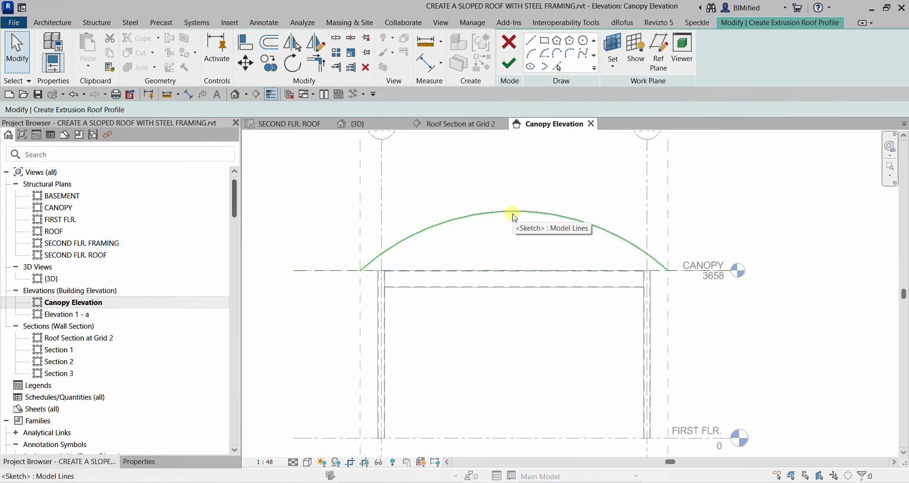
Set the arc roof's extrusion start to -300 and extrusion end to 5800, and finish the roof sketch
left_click(140, 462)
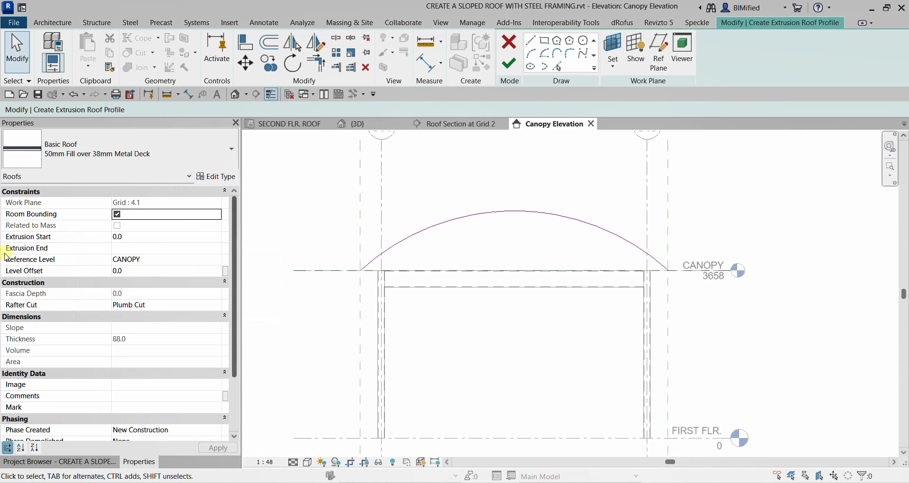
left_click(151, 242)
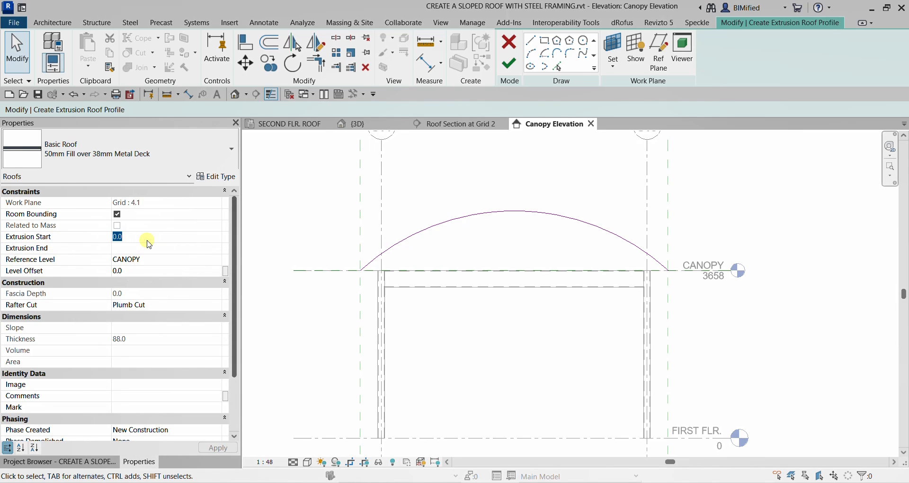
type("-3")
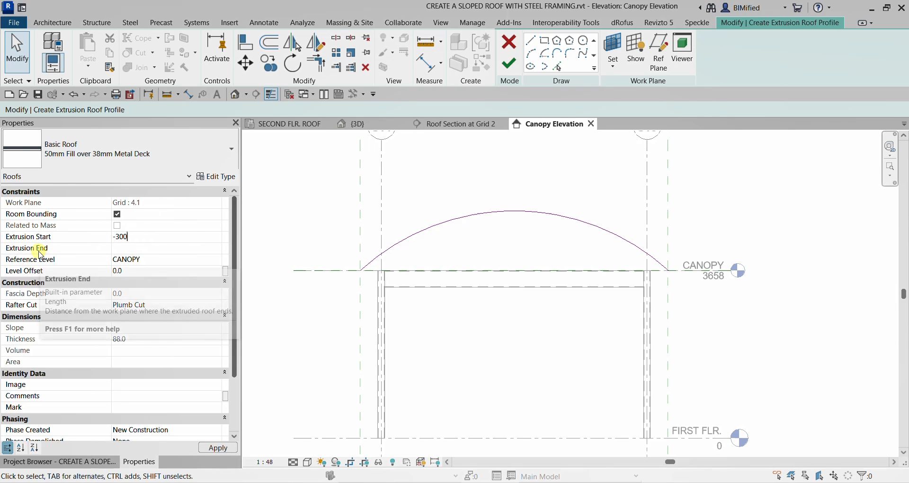
left_click(128, 247)
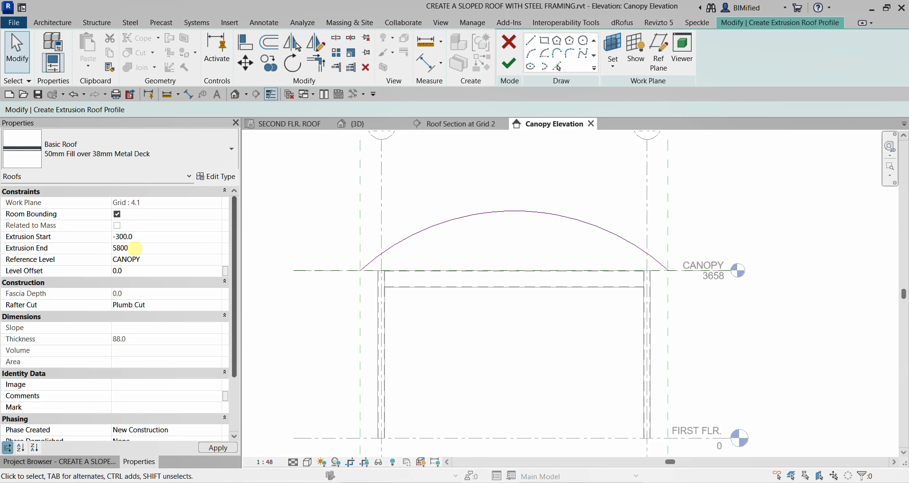
left_click(515, 64)
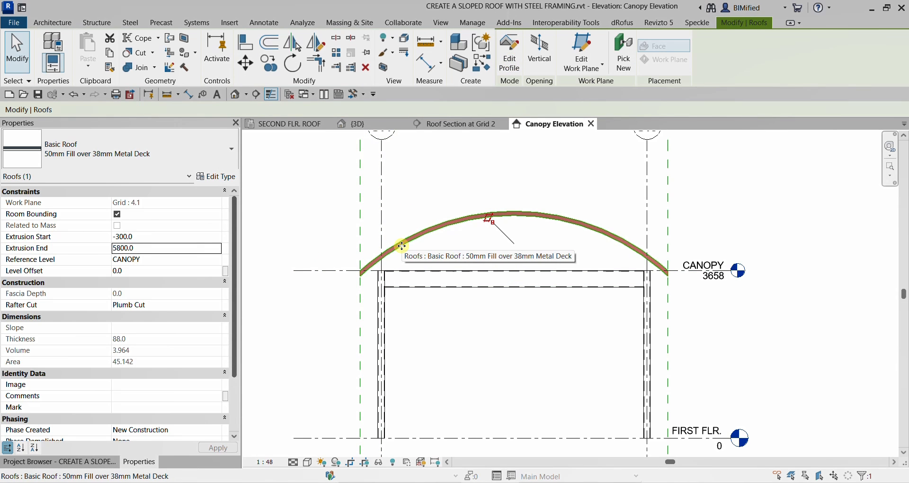
left_click(446, 252)
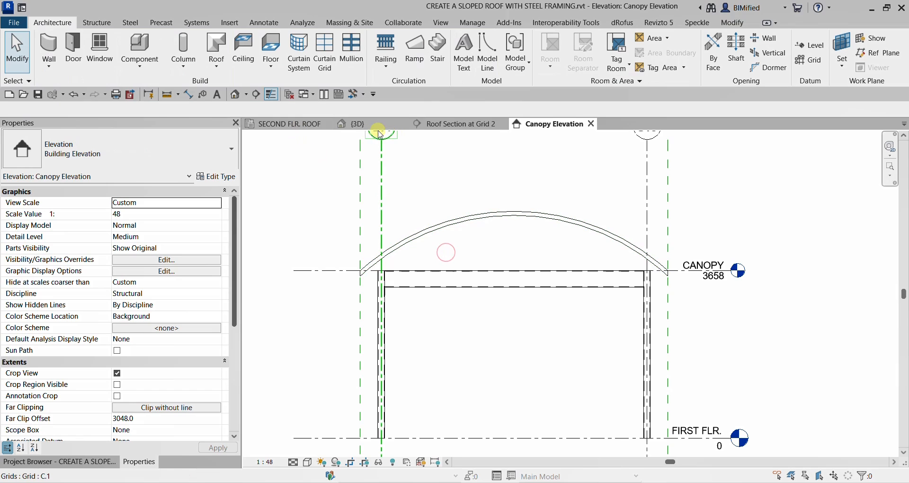
In the 3D view, select the curved canopy roof and shorten it to an extrusion start of about 2999 mm
left_click(362, 124)
middle_click_drag(610, 287, 359, 360, "shift")
scroll(552, 298, "up", 6)
left_click(528, 341)
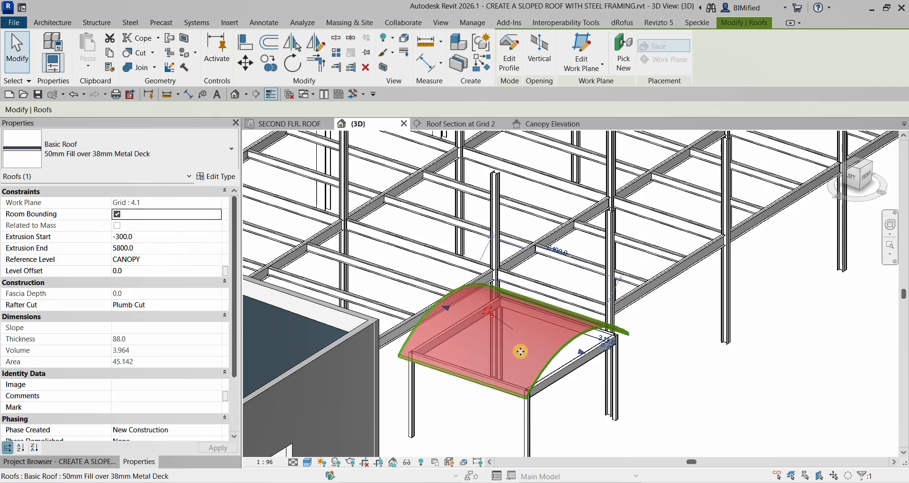
middle_click_drag(520, 351, 769, 382, "shift")
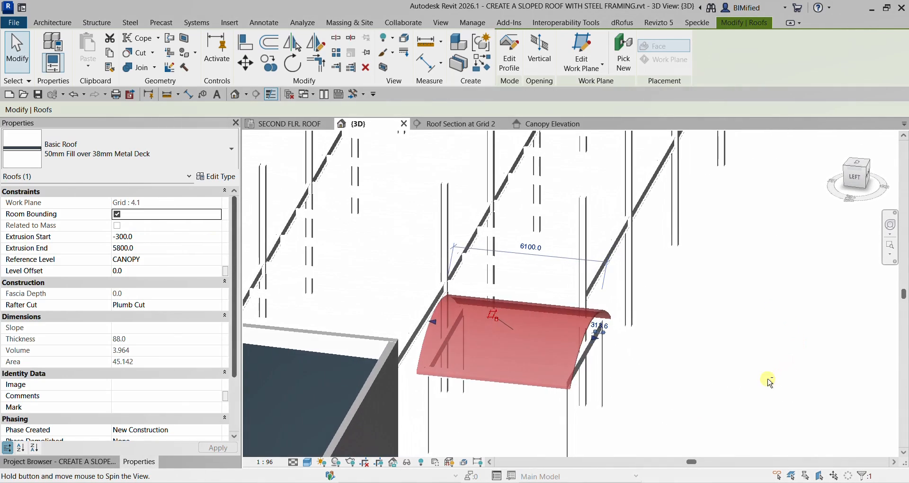
scroll(578, 353, "up", 2)
left_click_drag(600, 327, 469, 317)
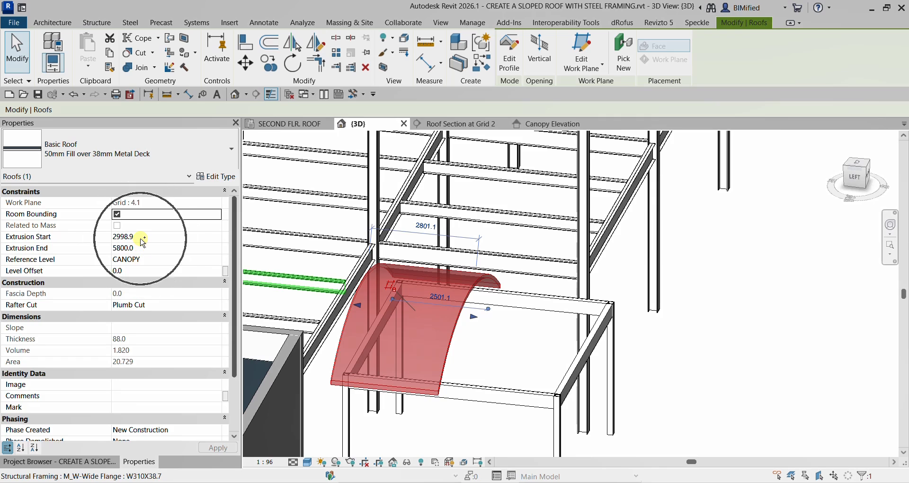
Set the selected canopy roof's extrusion start to -300
left_click(141, 239)
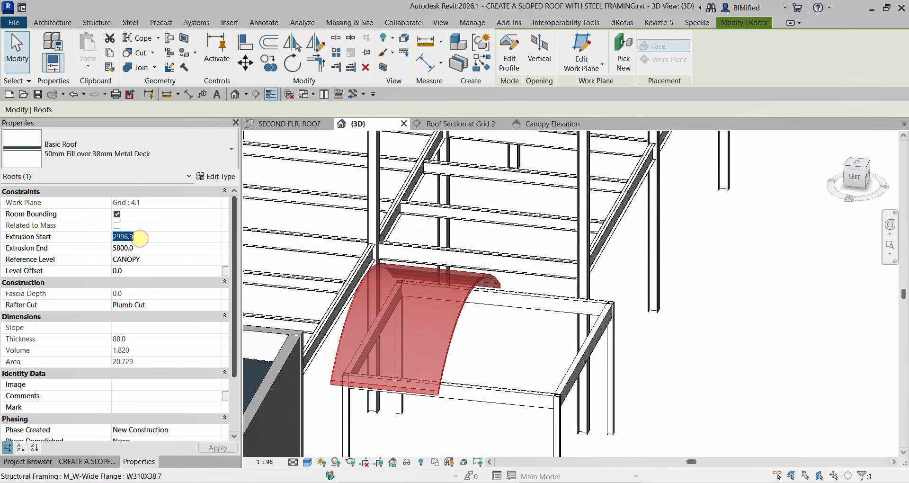
type("-300")
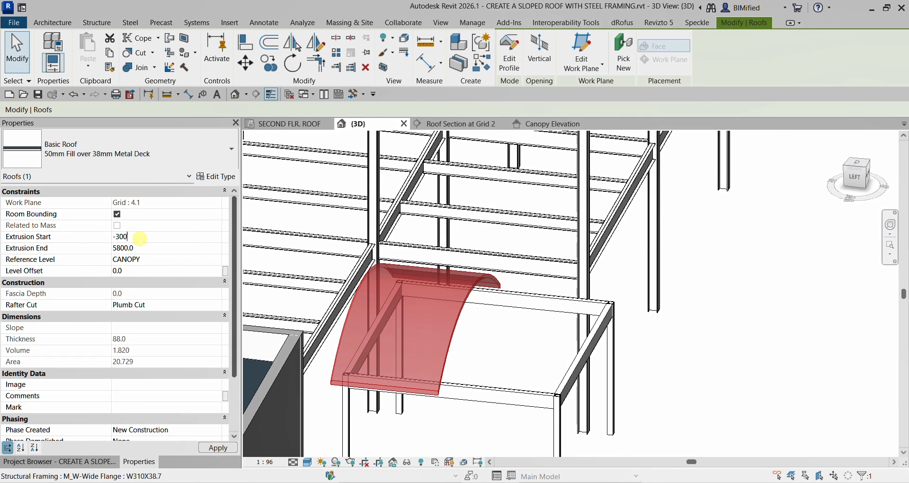
key("Return")
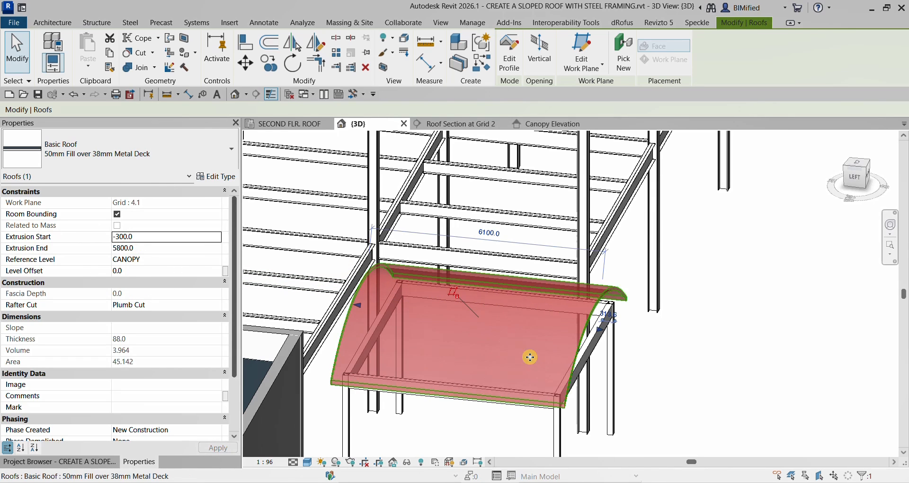
Examine the curved canopy roof over its steel frame from below and above in the 3D view
left_click(680, 365)
middle_click_drag(684, 363, 473, 294, "shift")
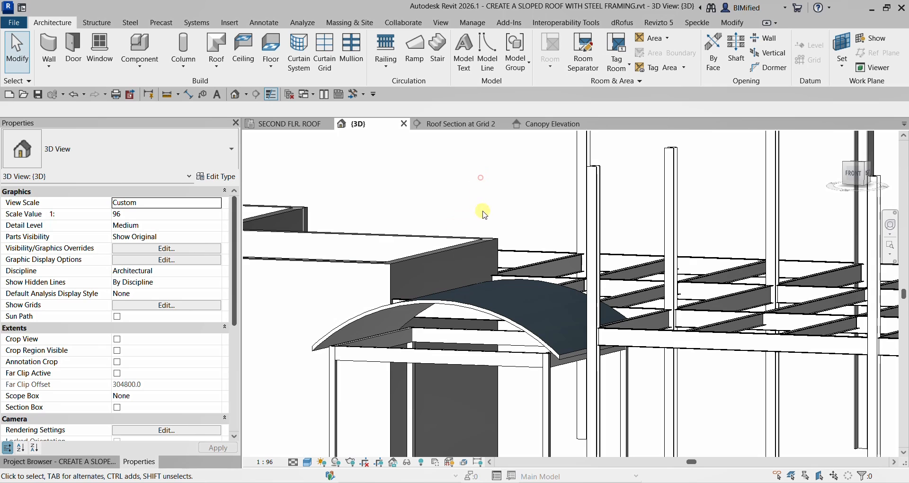
middle_click_drag(481, 205, 421, 285, "shift")
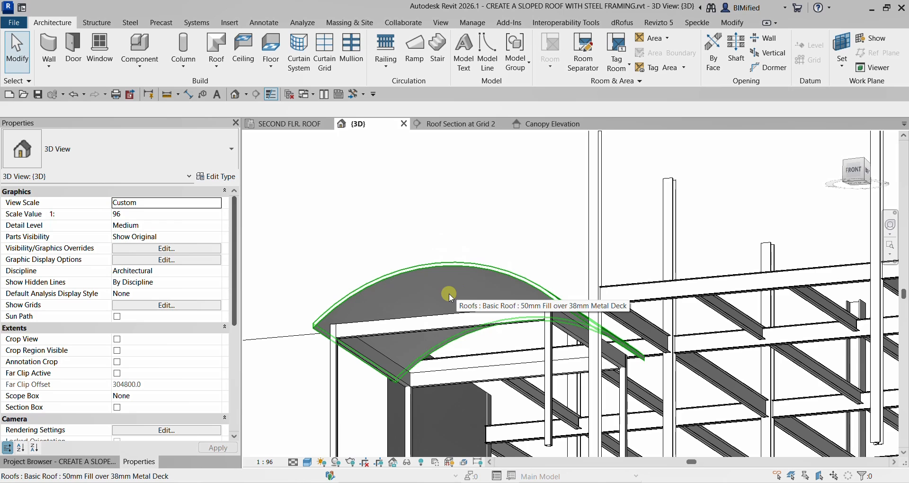
middle_click_drag(449, 294, 474, 383, "shift")
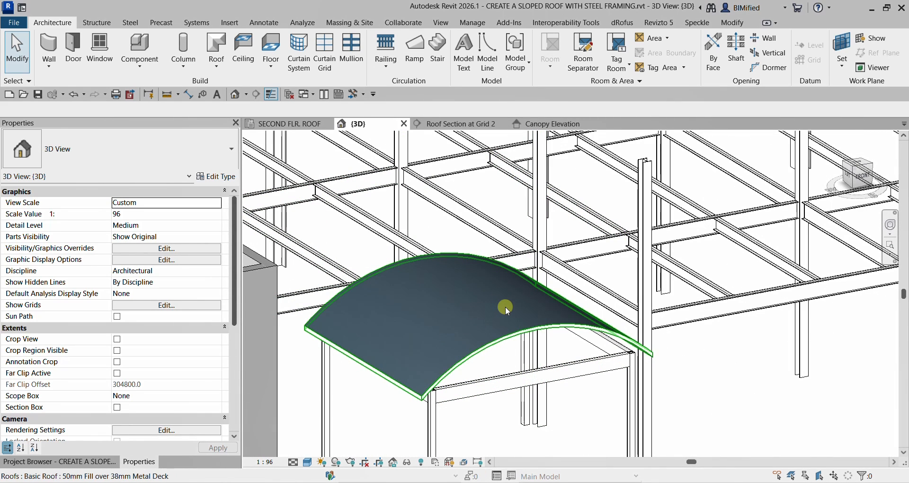
scroll(447, 298, "down", 2)
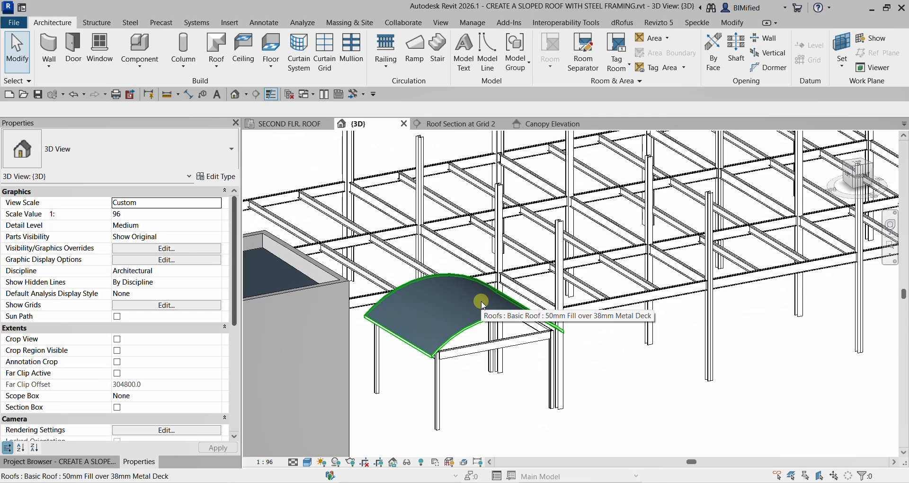
In the Canopy Elevation view, start the Beam tool using the named work plane Grid : 4.1
left_click(555, 129)
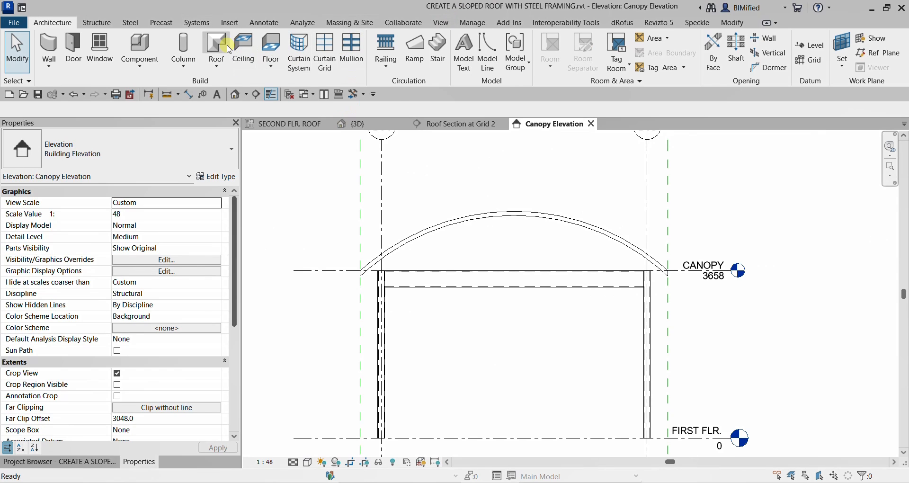
left_click(99, 24)
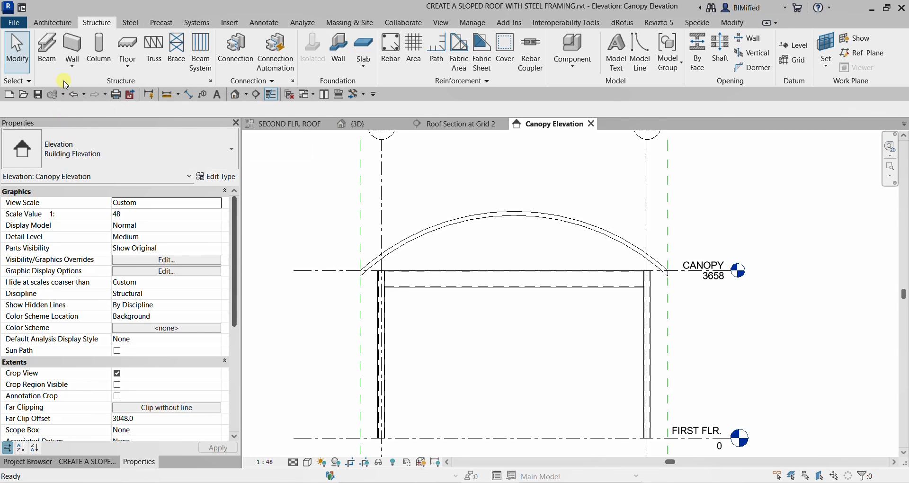
left_click(46, 49)
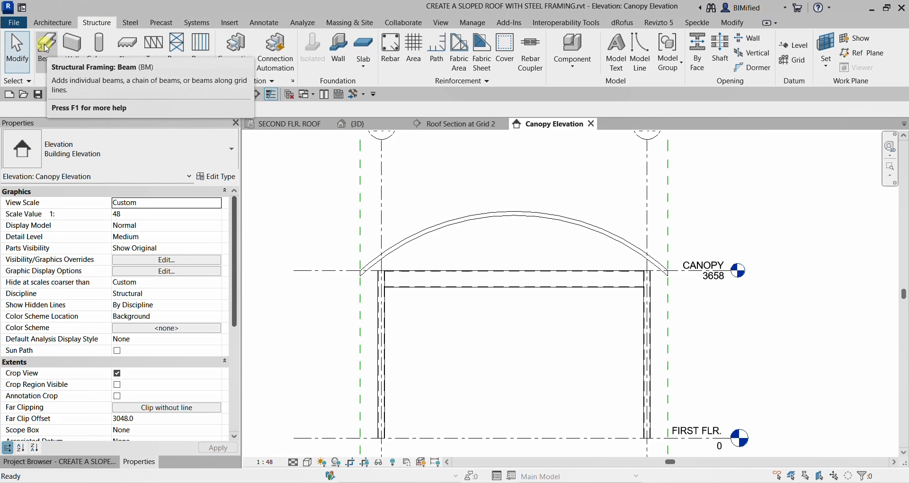
left_click(46, 49)
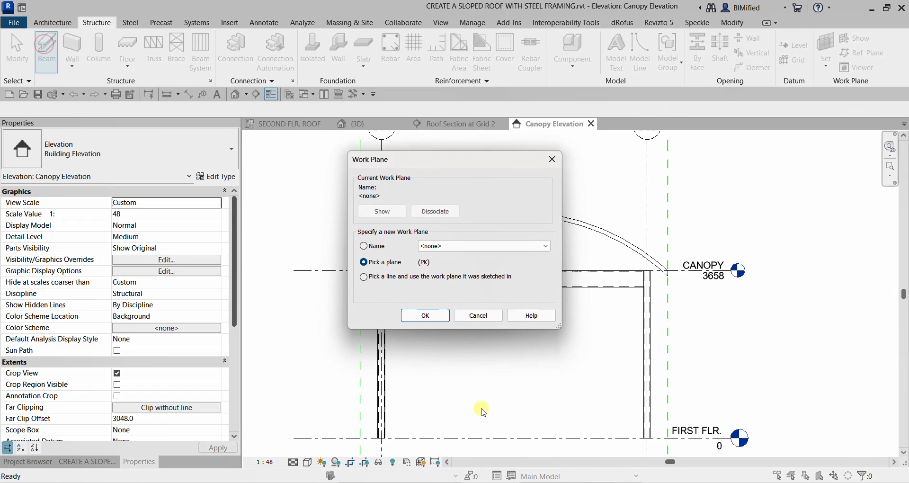
left_click(368, 246)
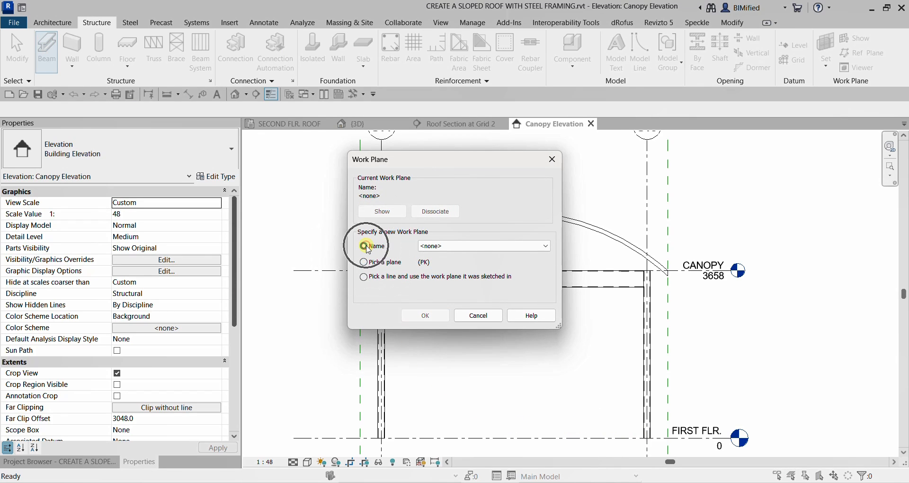
left_click(497, 246)
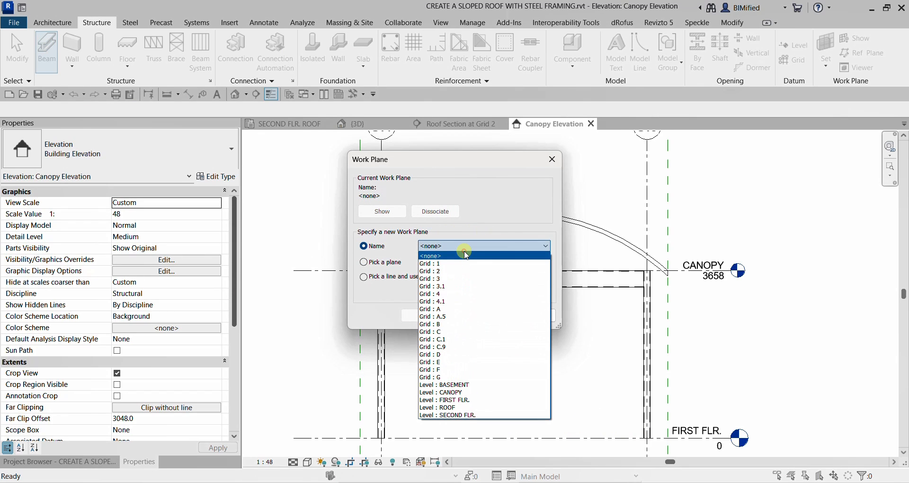
left_click(446, 303)
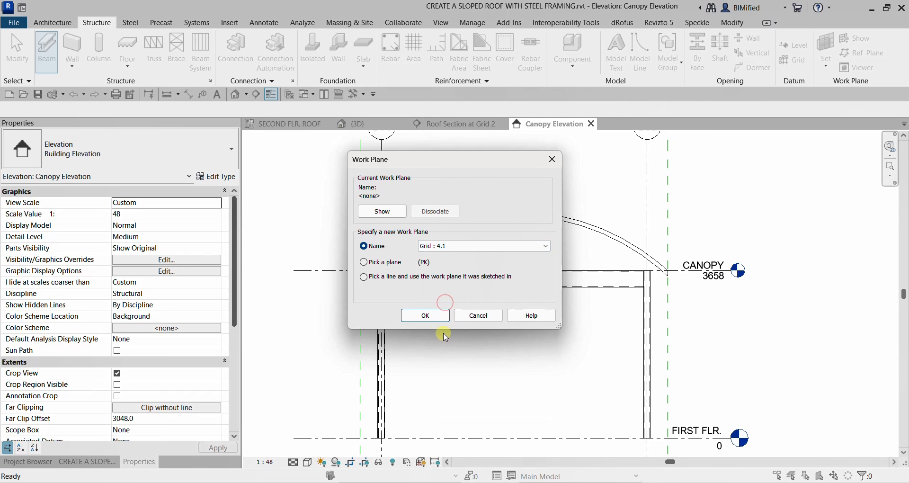
left_click(426, 315)
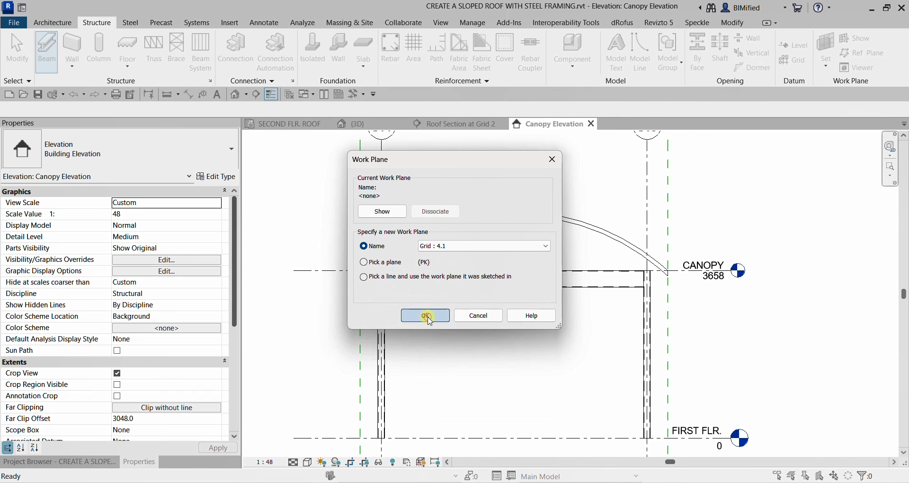
Place a curved M_HSS-Hollow Structural Section HSS355.6X152.4X12.7 beam by picking the canopy roof's underside arc
left_click(116, 158)
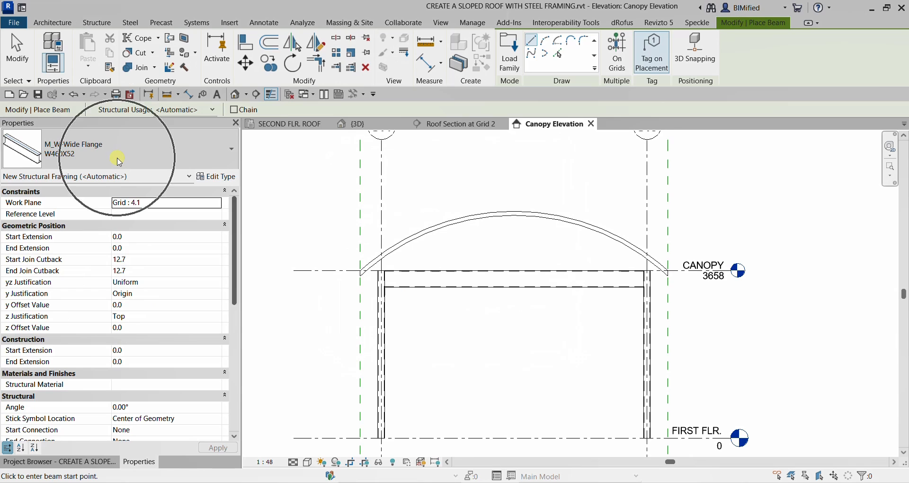
left_click(118, 158)
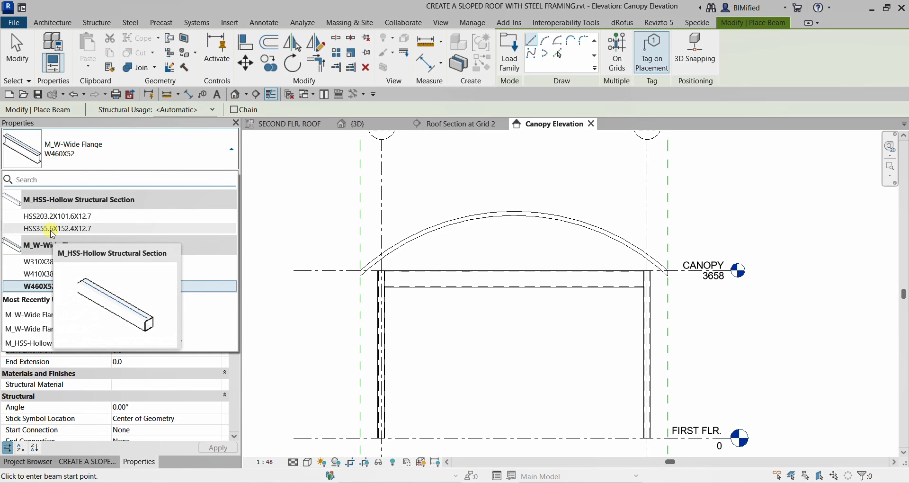
left_click(91, 229)
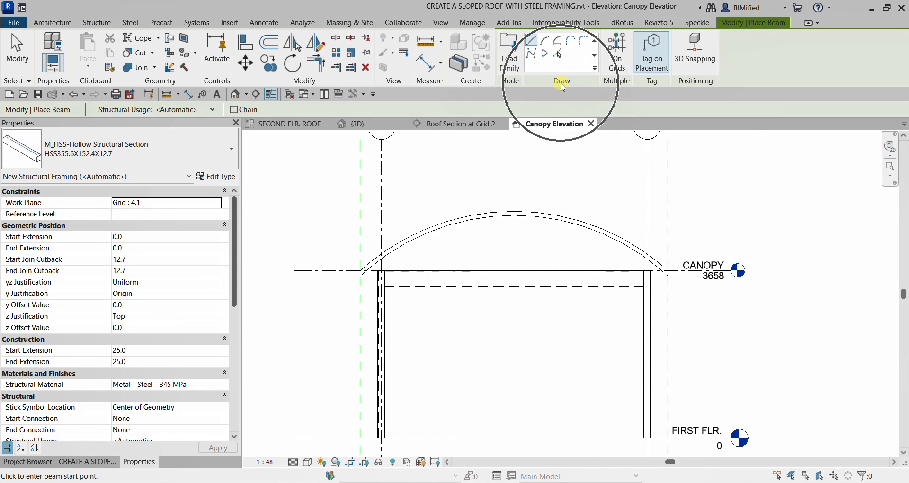
left_click(559, 55)
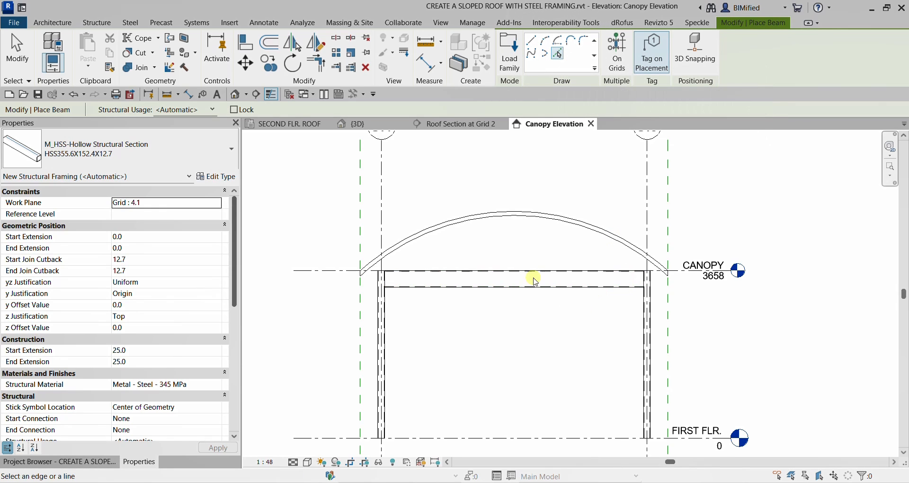
scroll(535, 282, "up", 3)
left_click(473, 196)
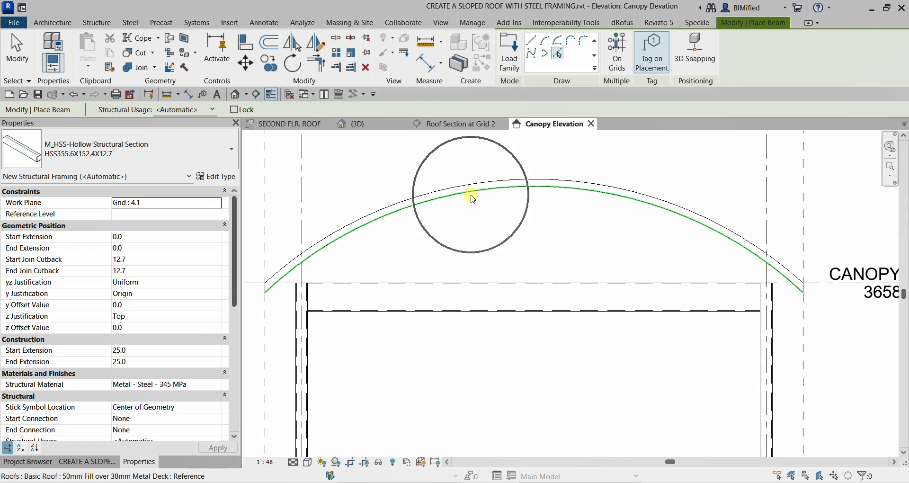
left_click(471, 195)
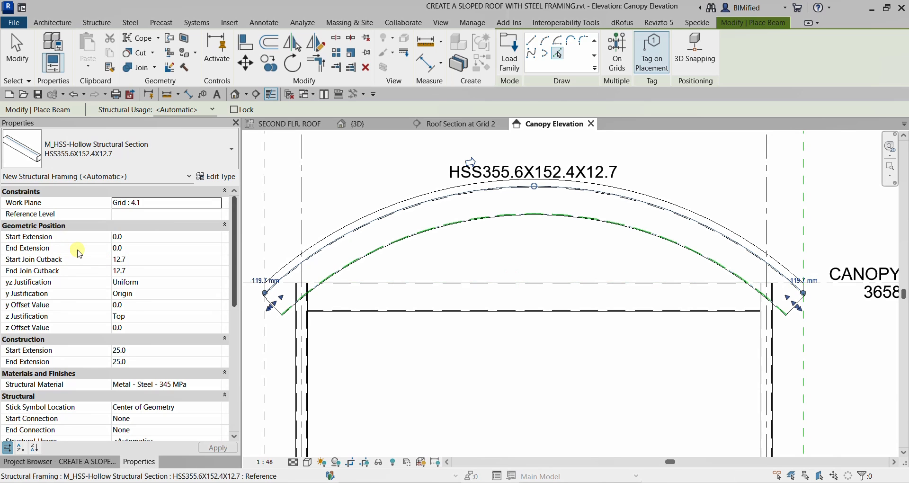
left_click(25, 58)
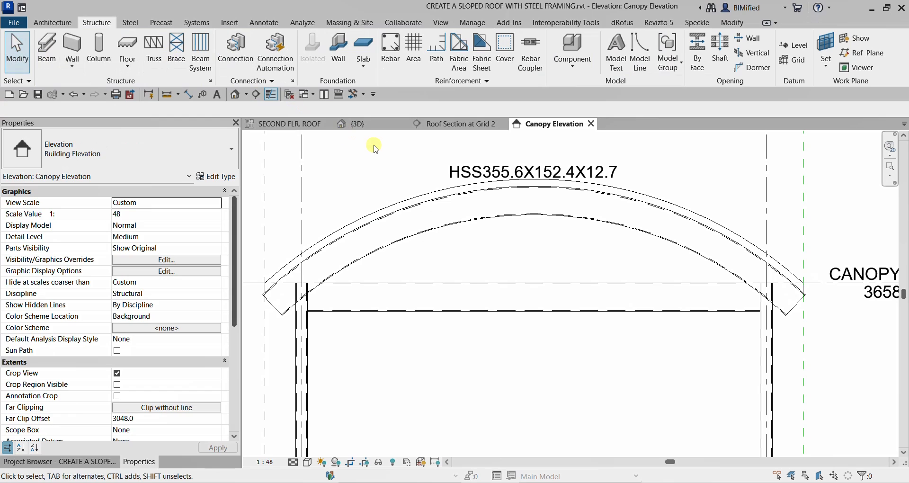
Check the curved HSS beam under the canopy roof in the 3D view and return to the Canopy Elevation view
scroll(515, 242, "down", 4)
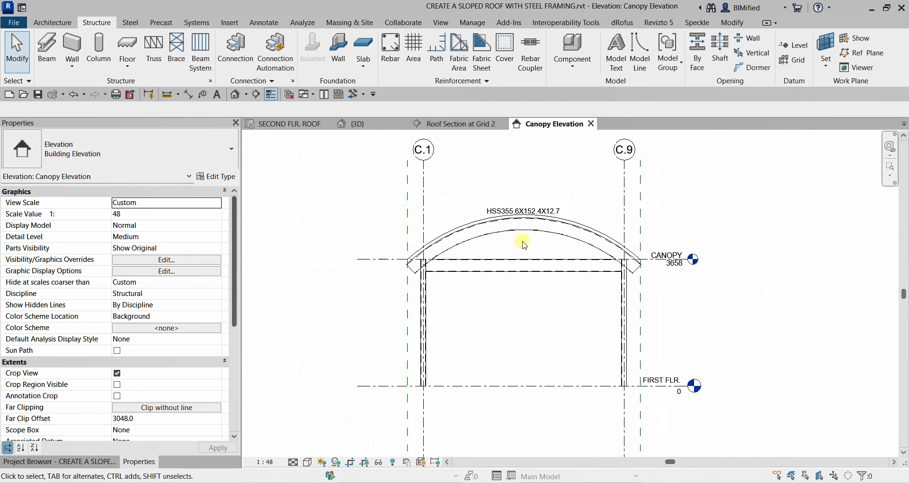
left_click(371, 124)
scroll(416, 365, "up", 6)
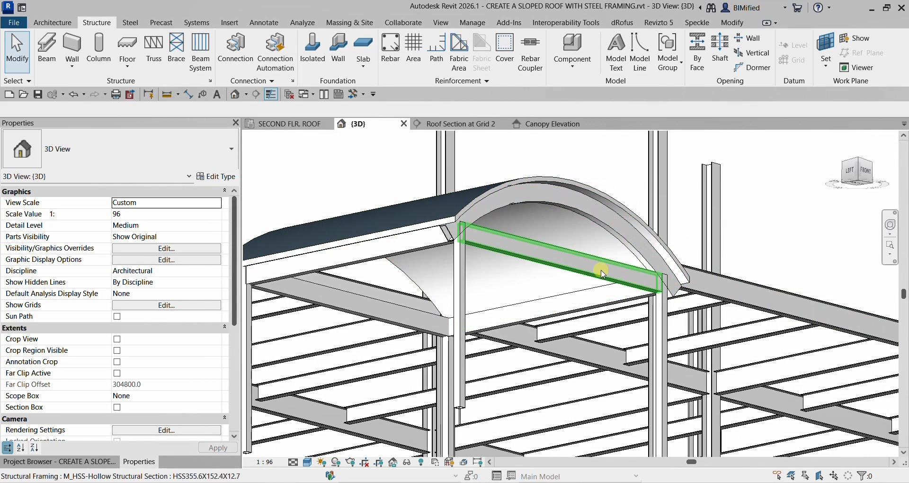
middle_click_drag(601, 211, 369, 166, "shift")
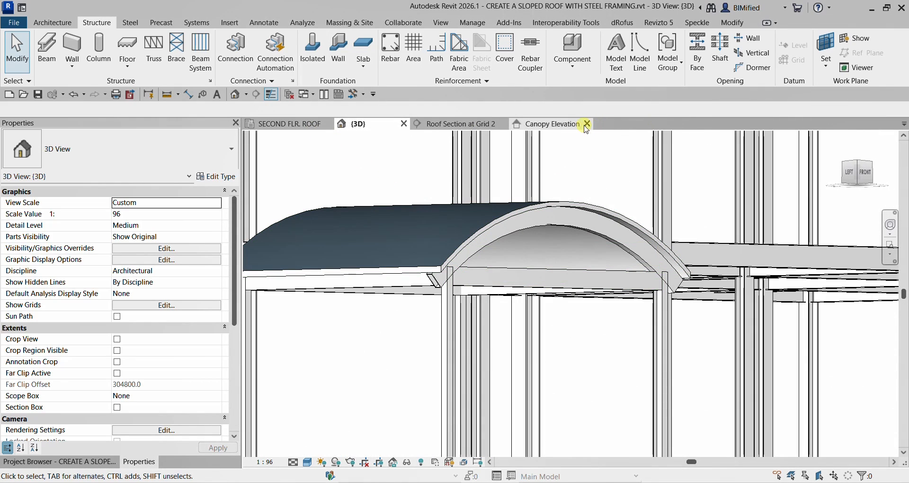
left_click(562, 125)
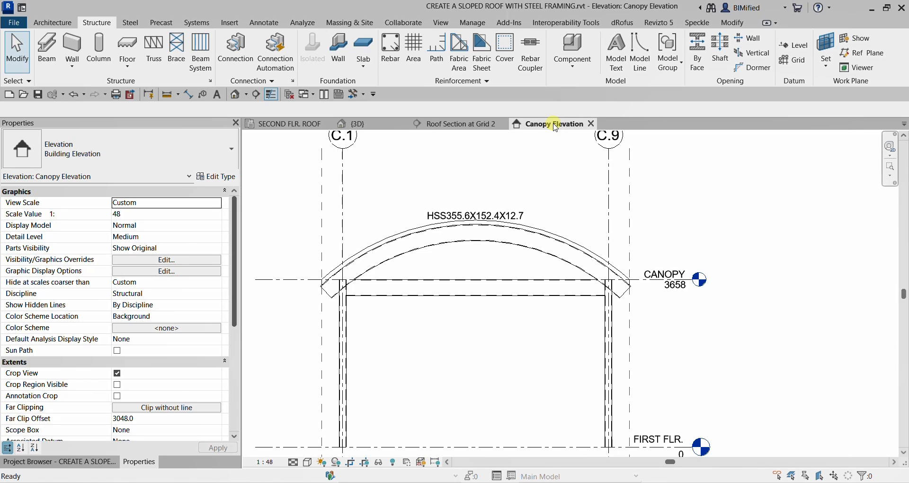
Open the CANOPY structural plan at the curved HSS beam along grid 4.1
left_click(79, 463)
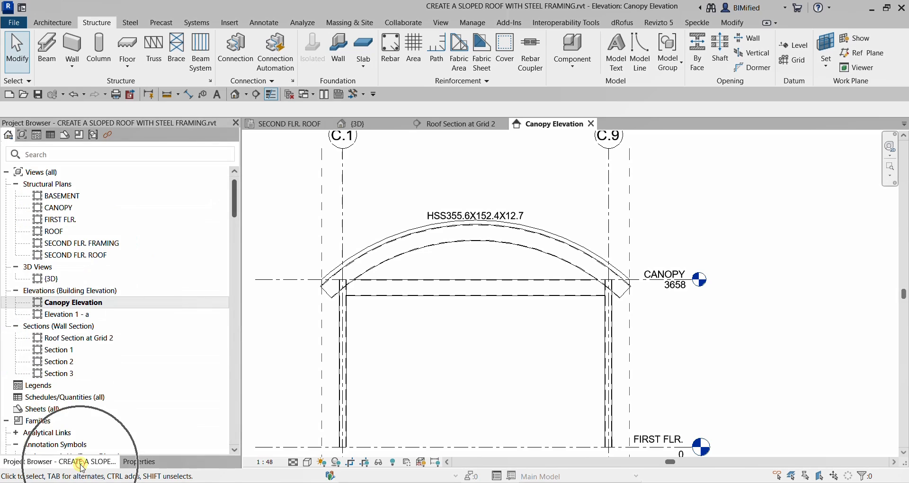
double_click(61, 209)
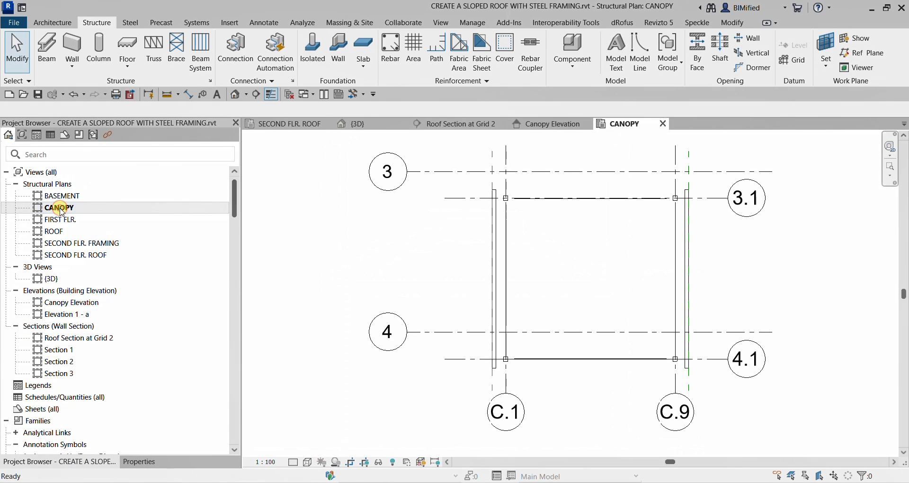
scroll(564, 371, "up", 3)
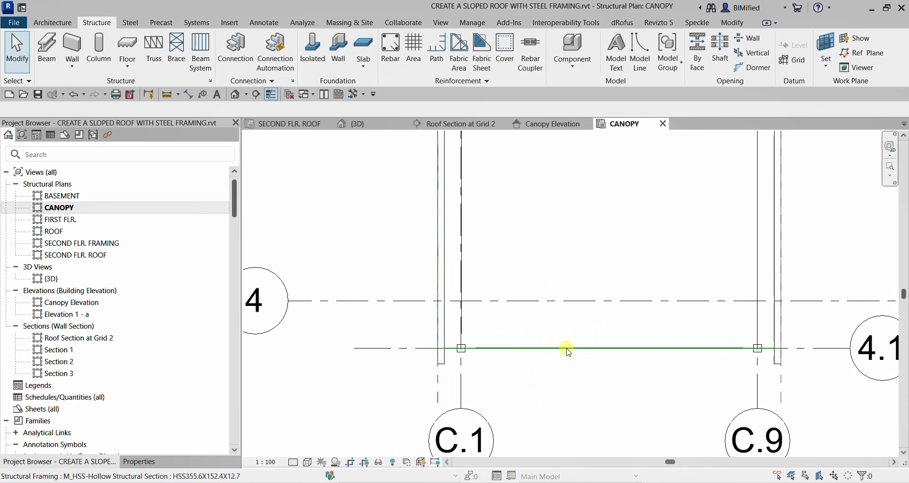
Show the curved HSS beam on grid 4.1 at Fine detail level, and return the CANOPY plan to Coarse
left_click(294, 463)
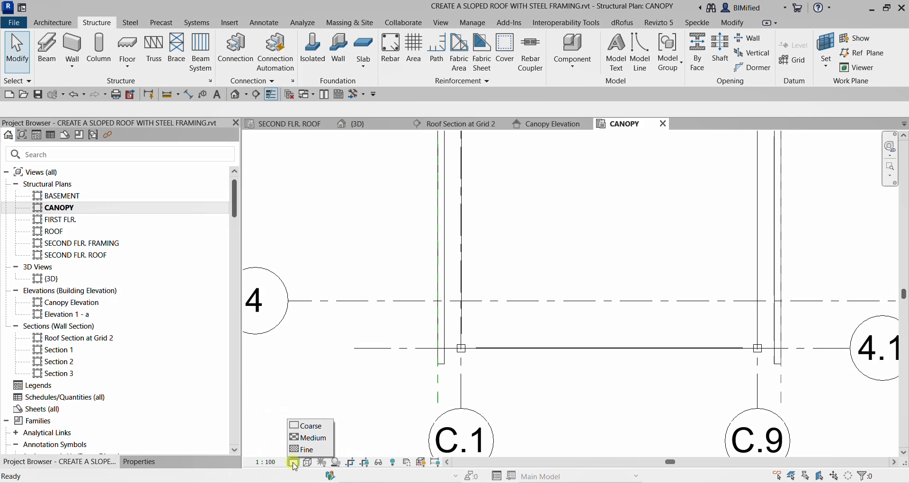
left_click(308, 451)
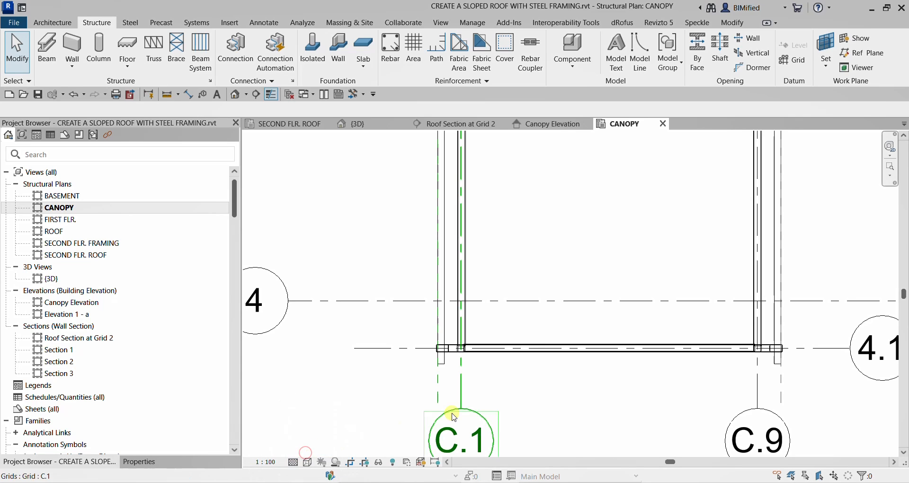
left_click(533, 349)
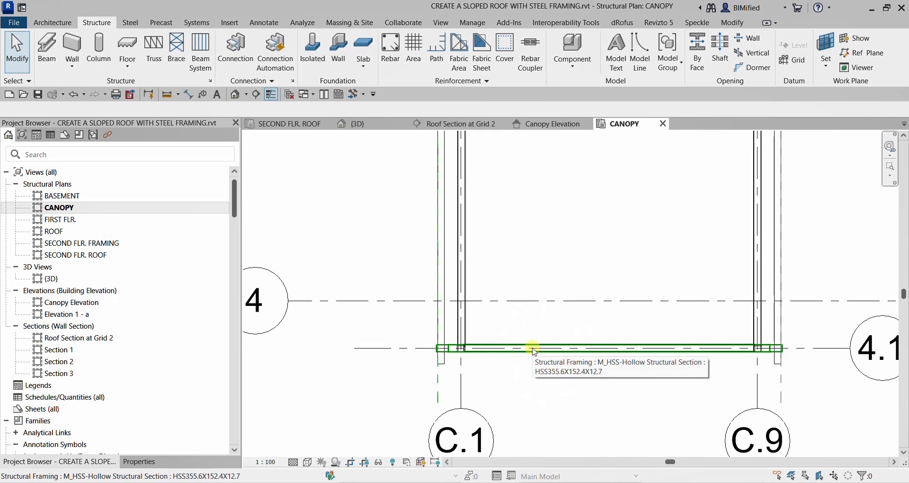
left_click(533, 349)
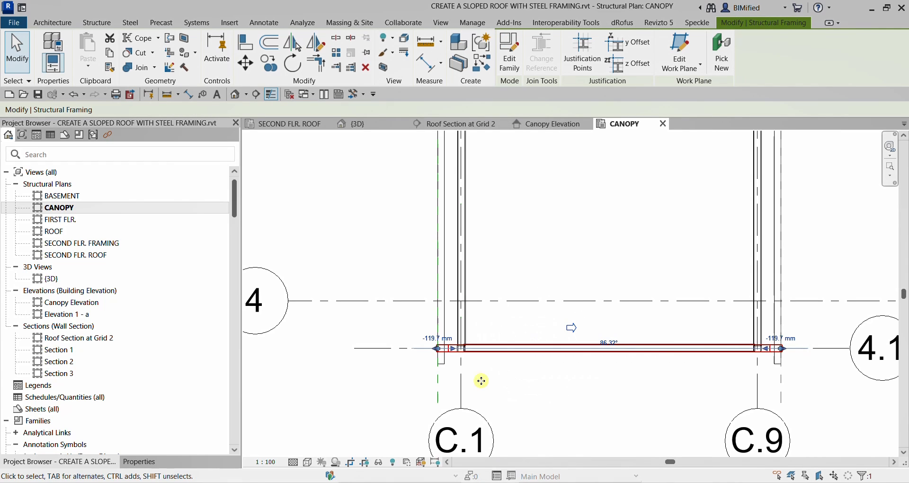
left_click(293, 462)
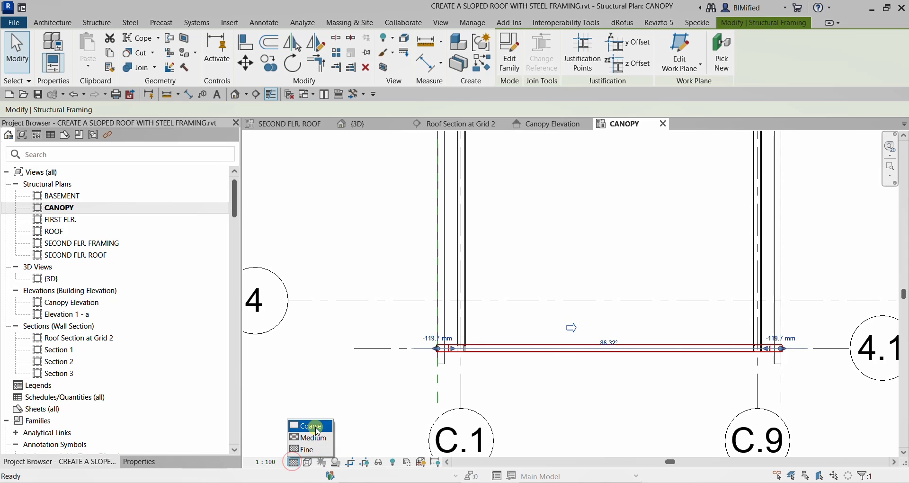
left_click(326, 427)
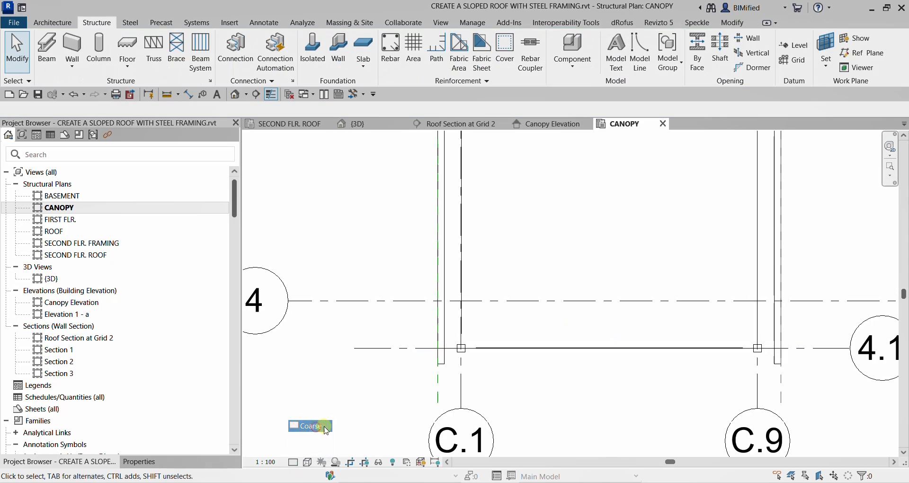
Set up a linear, grouped array of the curved HSS beam on grid 4.1 with 6 members, using Move To Last
left_click(540, 349)
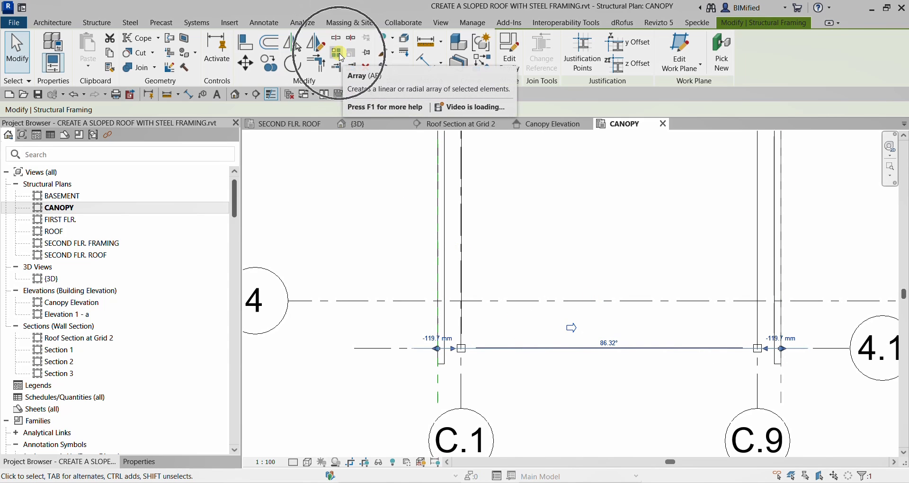
left_click(558, 348)
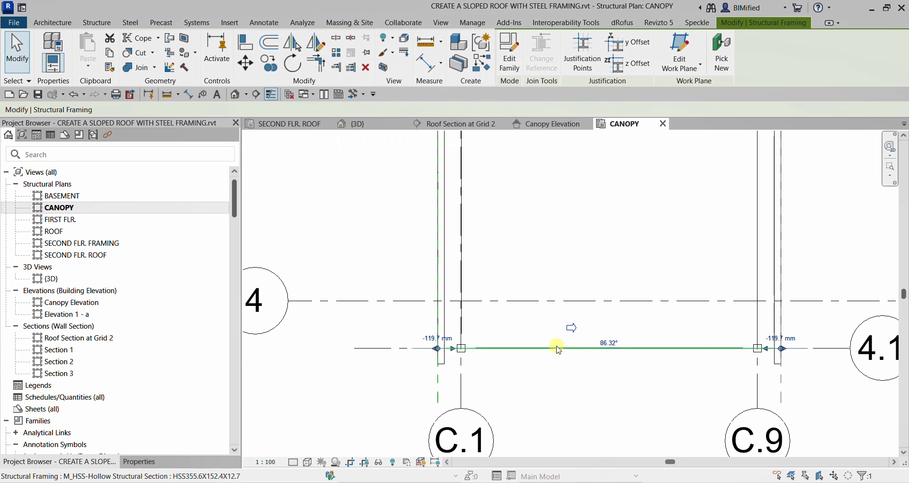
left_click(337, 55)
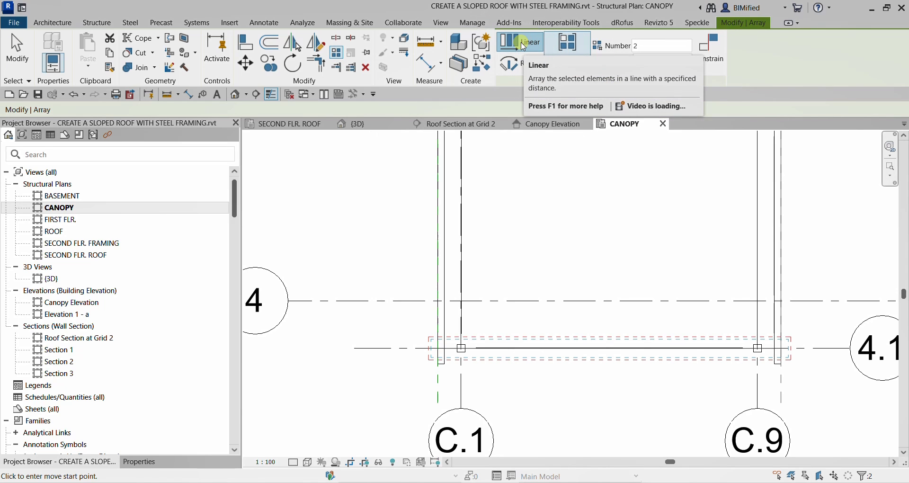
left_click(648, 46)
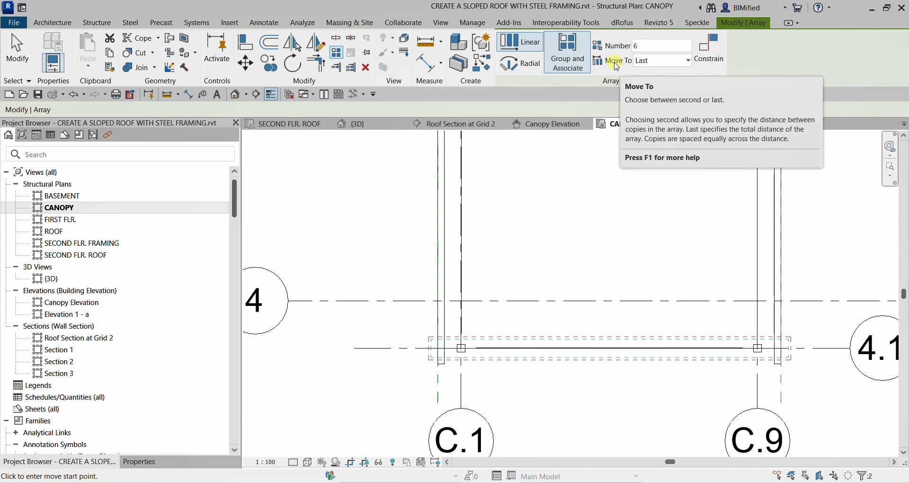
Array the beam vertically from grid 4.1 to grid 3.1 and finish the array with a count of 6
scroll(559, 343, "down", 2)
middle_click_drag(629, 384, 537, 392)
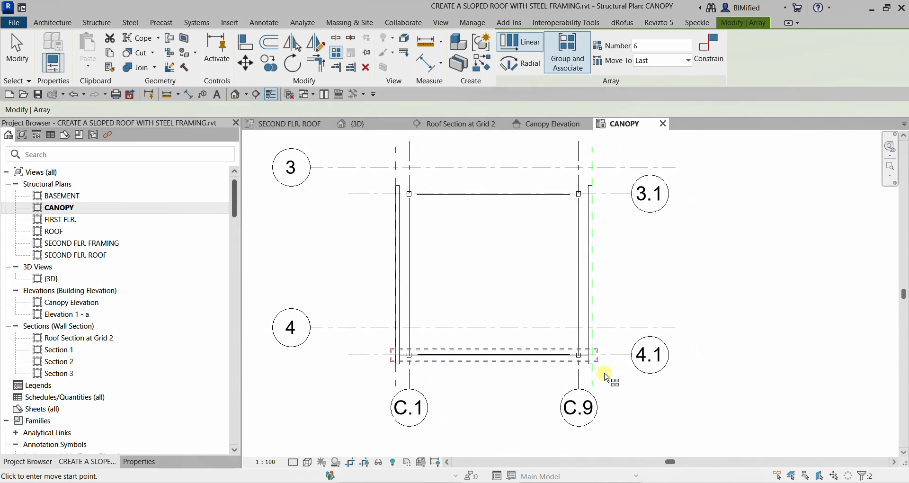
left_click(615, 354)
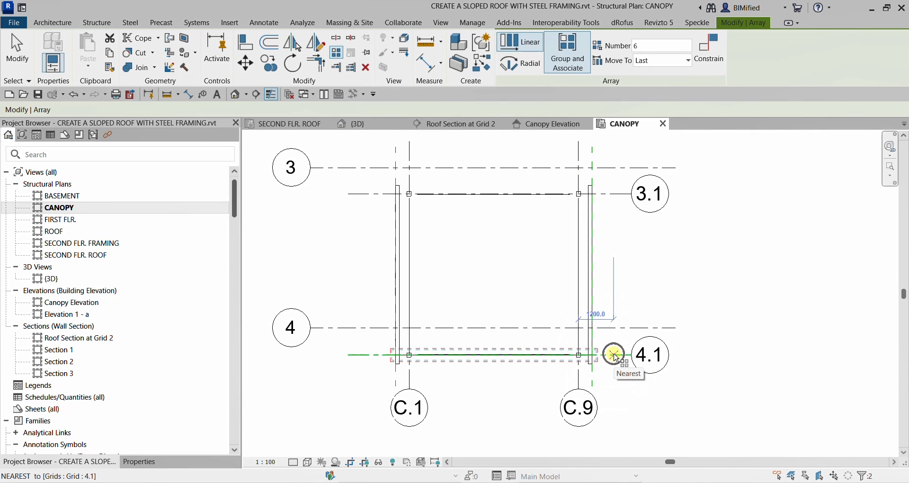
scroll(613, 301, "down", 3)
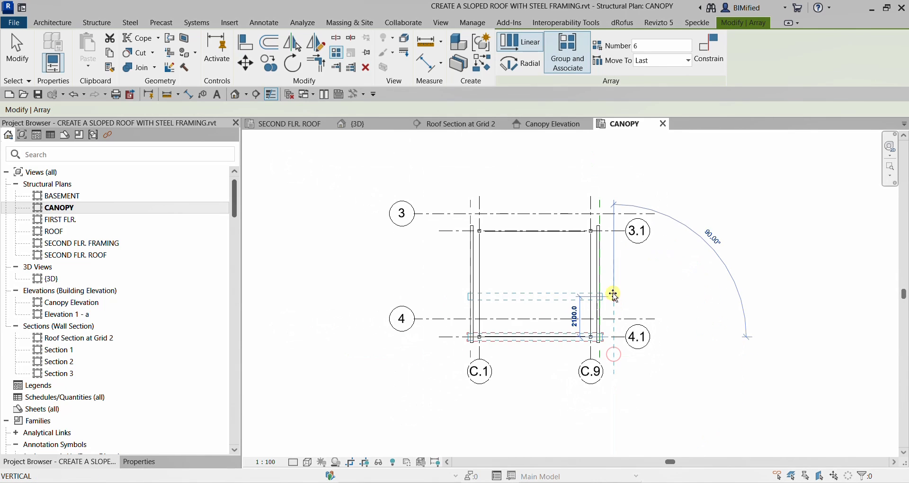
middle_click_drag(616, 273, 609, 303)
scroll(611, 296, "up", 2)
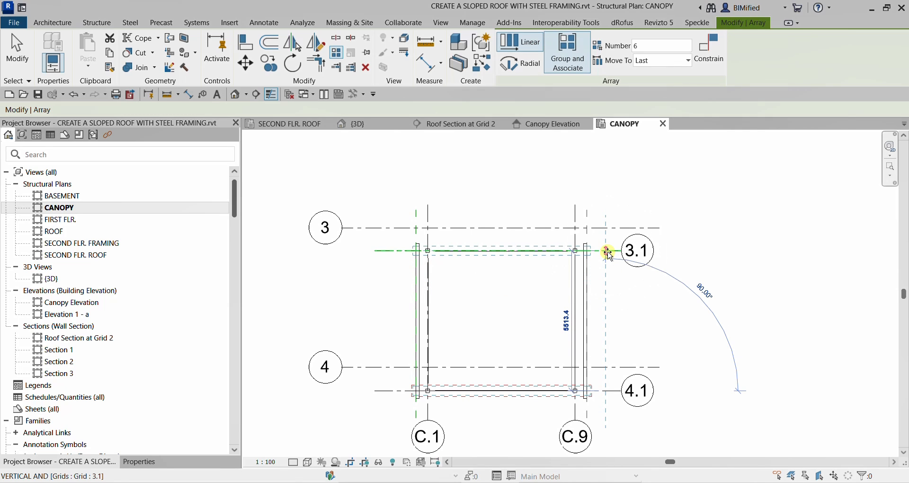
left_click(610, 254)
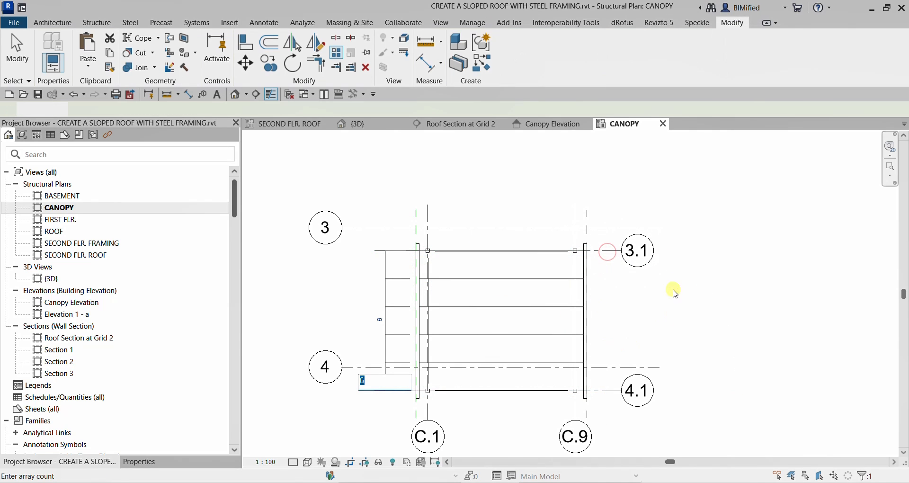
left_click(385, 324)
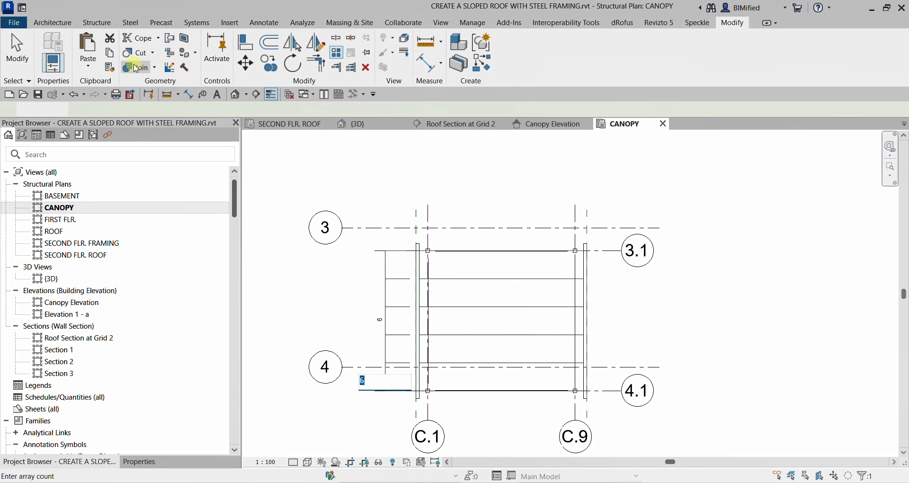
left_click(17, 59)
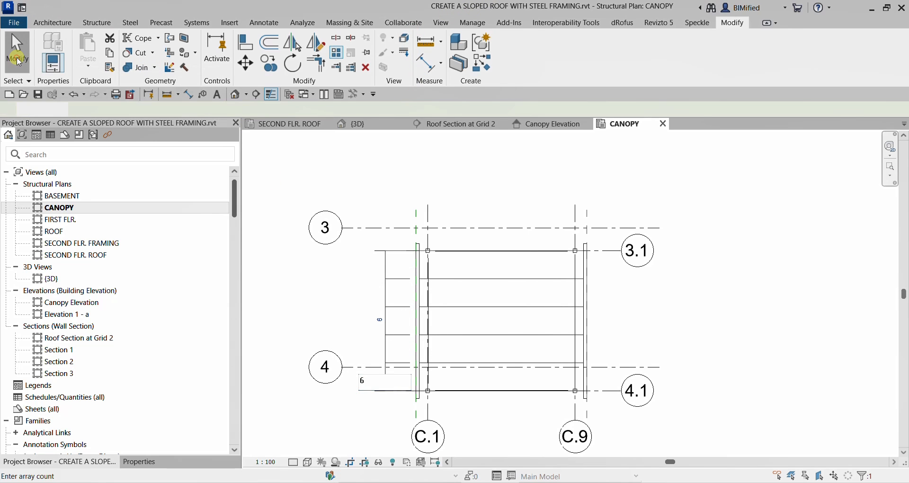
scroll(500, 290, "down", 1)
scroll(443, 348, "up", 1)
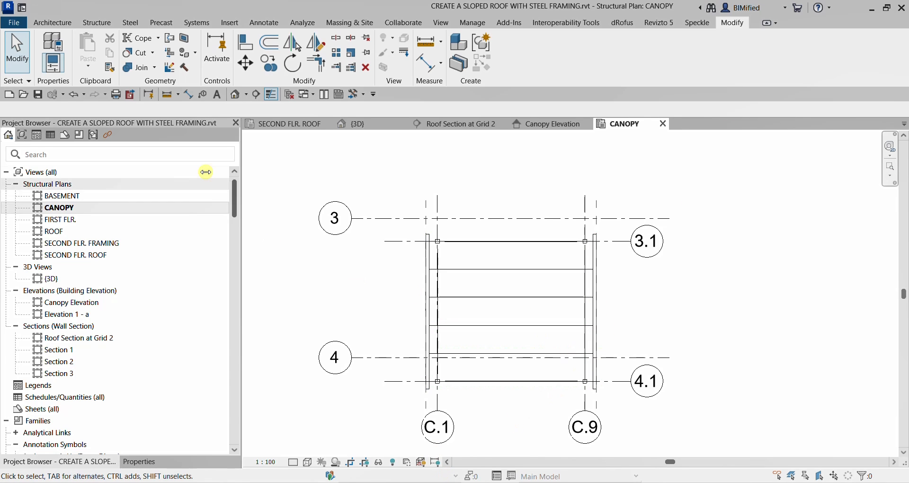
Bring up the Visibility/Graphic Overrides for the default 3D view showing the curved canopy
left_click(238, 98)
middle_click_drag(532, 253, 488, 296, "shift")
scroll(488, 297, "up", 2)
scroll(496, 293, "down", 3)
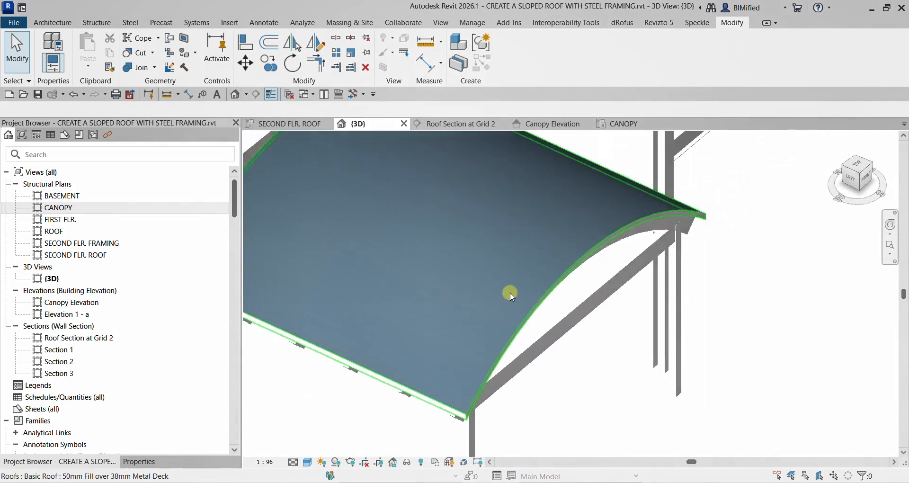
left_click(569, 374)
key("v")
key("v")
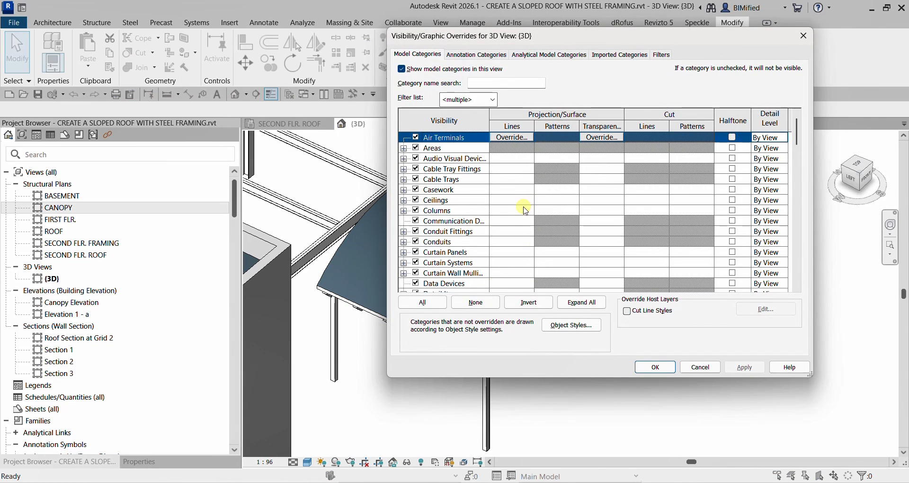
Override the Roofs category's surface transparency to 51% in the 3D view
left_click(442, 192)
key("r")
scroll(439, 193, "down", 2)
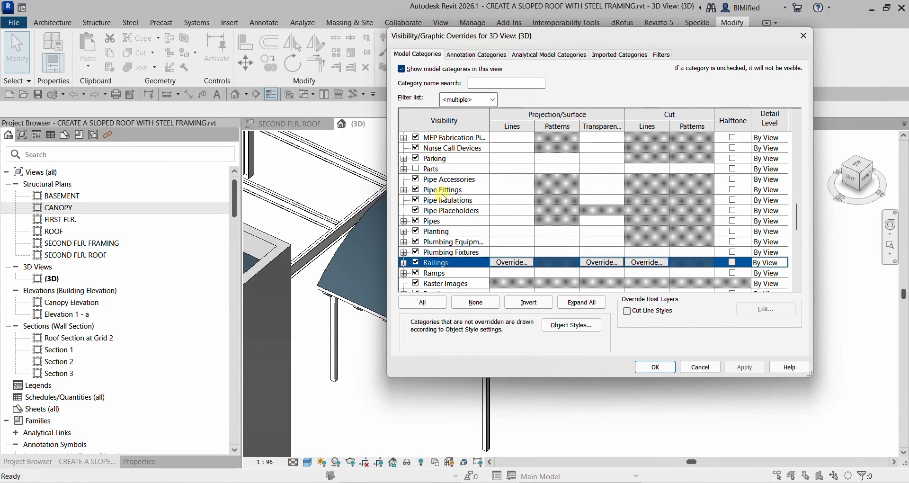
left_click(448, 273)
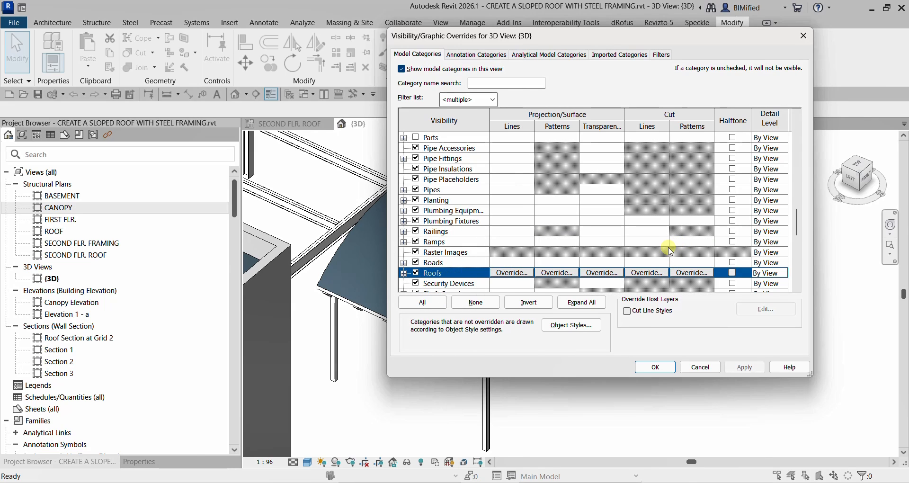
left_click(610, 274)
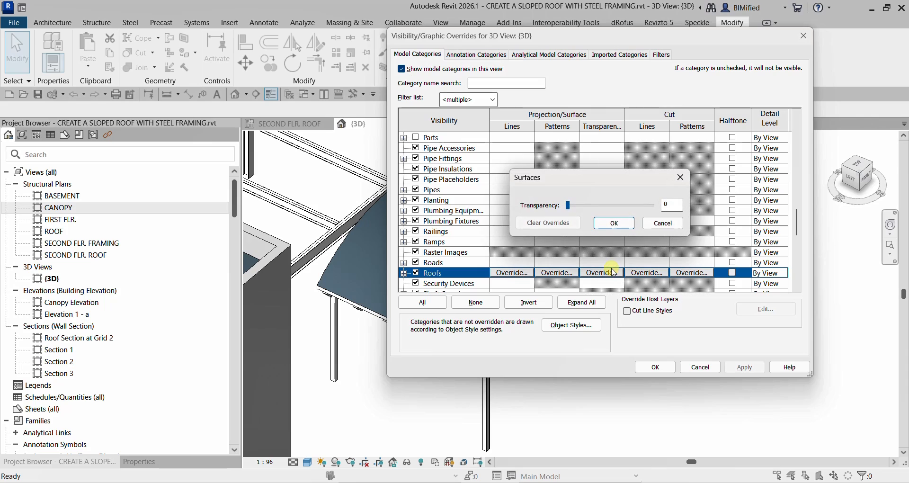
left_click_drag(568, 207, 594, 208)
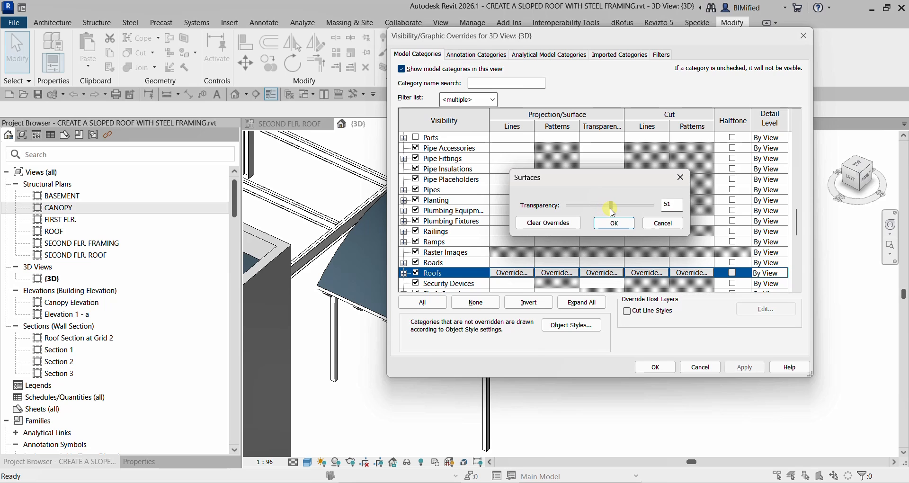
left_click(615, 224)
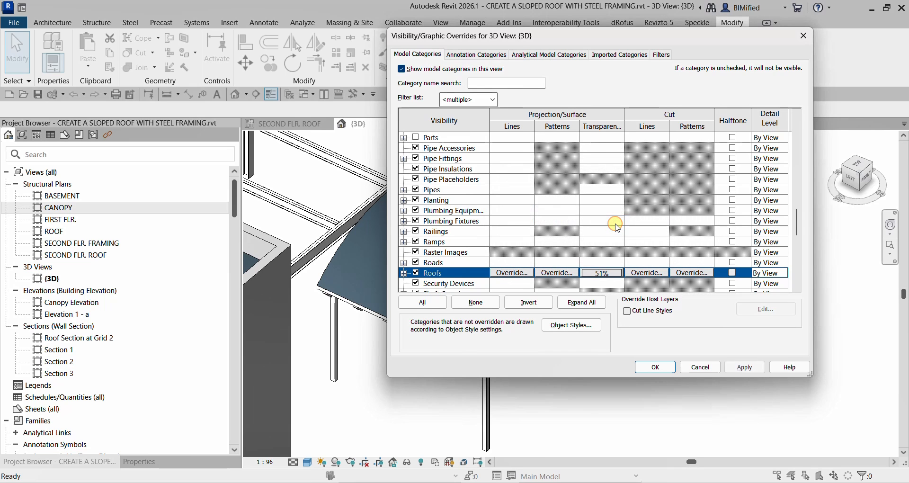
left_click(653, 367)
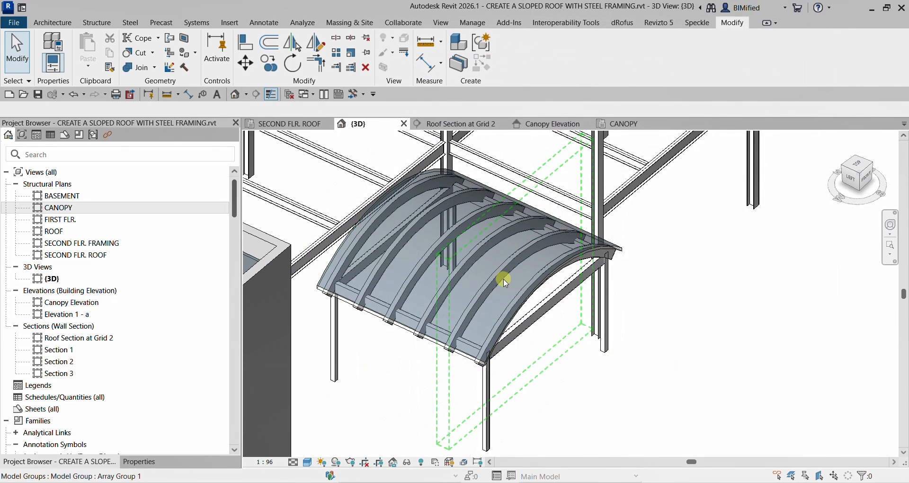
Examine the arrayed curved beams through the transparent canopy roof and the framed roof of the adjacent building in 3D
mouse_move(612, 324)
middle_mouse_down("shift")
mouse_move(609, 299)
mouse_move(610, 323)
middle_mouse_up("shift")
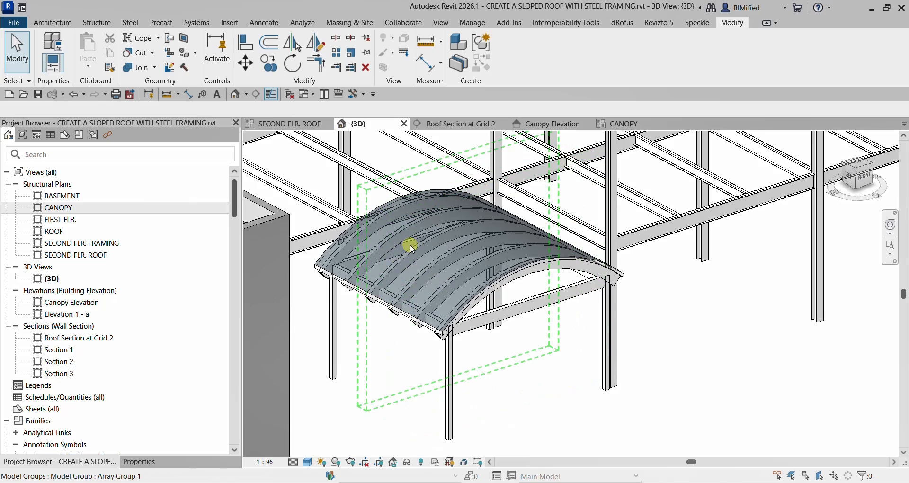
middle_click_drag(439, 274, 735, 5, "shift")
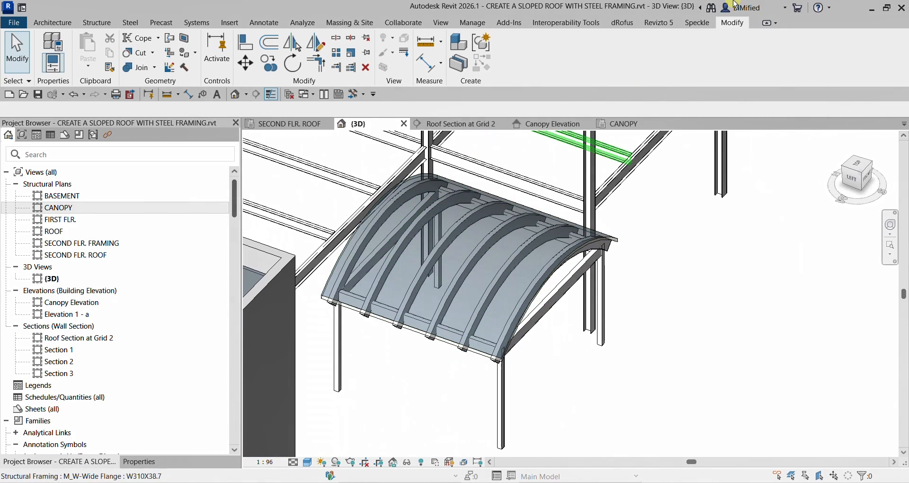
scroll(582, 284, "down", 5)
middle_click_drag(597, 296, 628, 306)
middle_click_drag(724, 314, 743, 334, "shift")
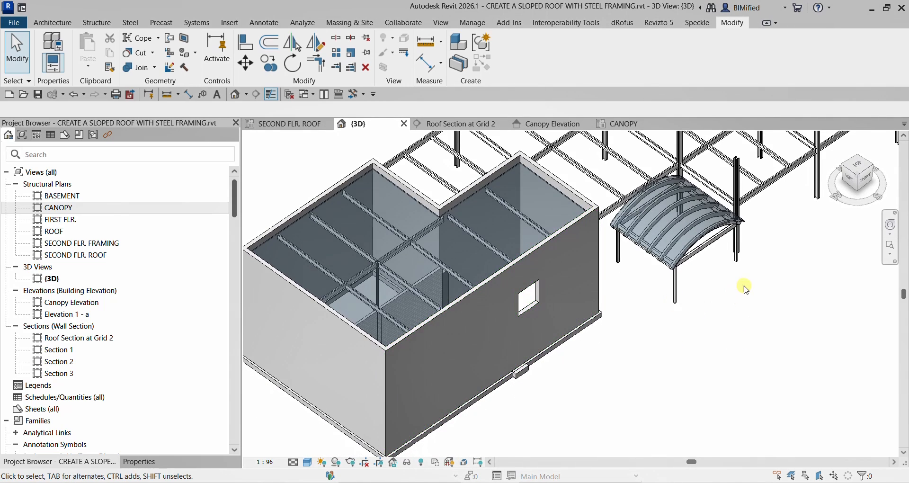